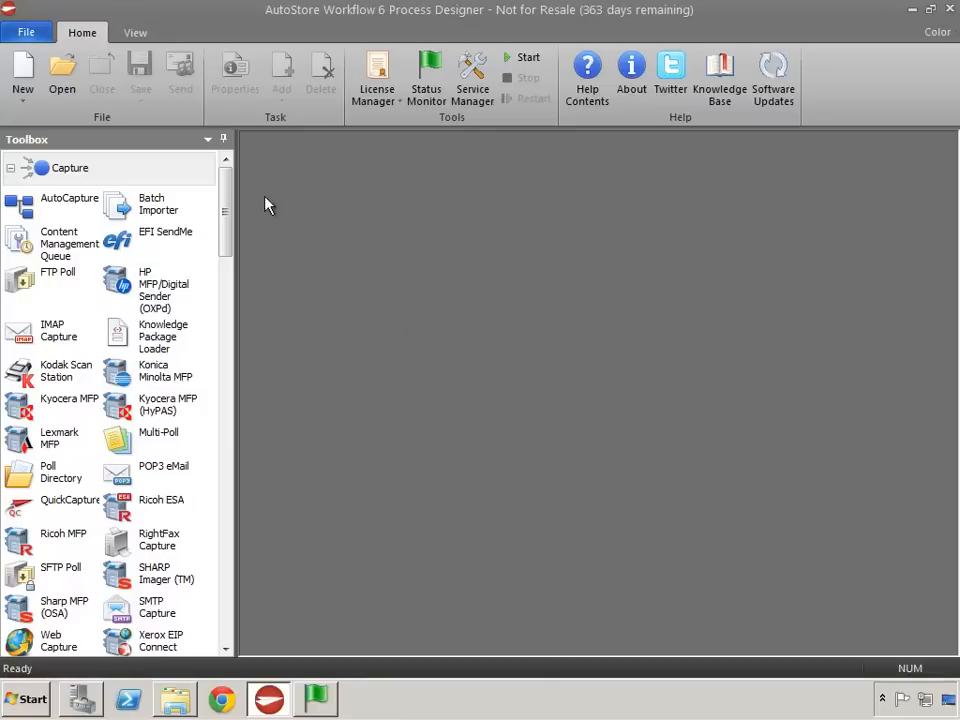
# - Create a new task named cAutoCapture that is performed every 3 seconds
pyautogui.click(23, 72)
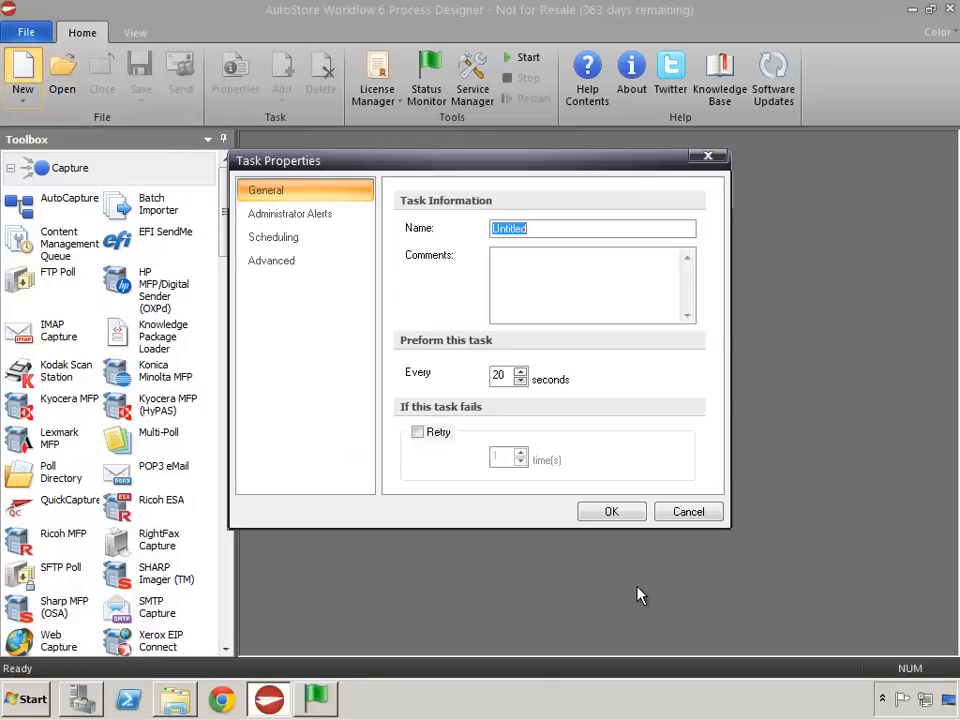
pyautogui.write('cAutoCapture')
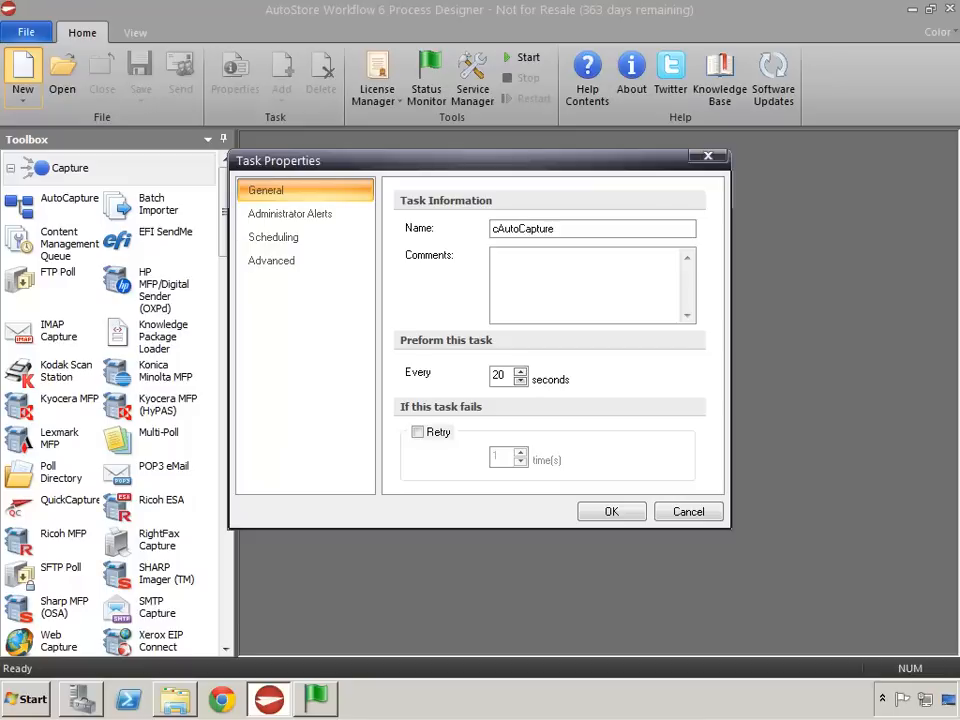
pyautogui.press('Tab')
pyautogui.press('Tab')
pyautogui.write('3')
pyautogui.press('Tab')
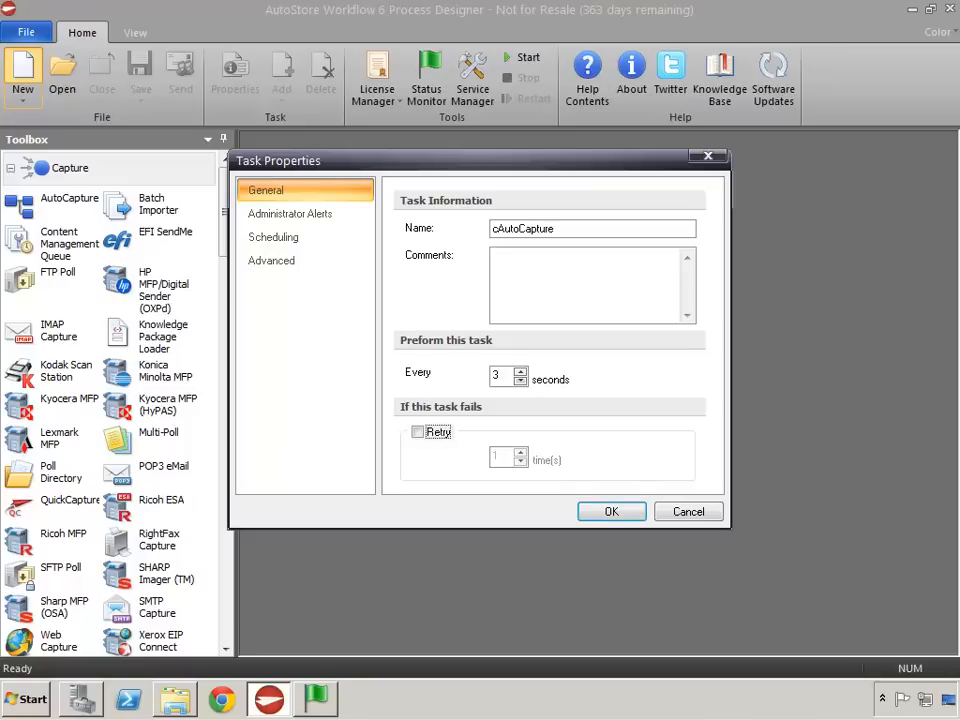
pyautogui.press('Return')
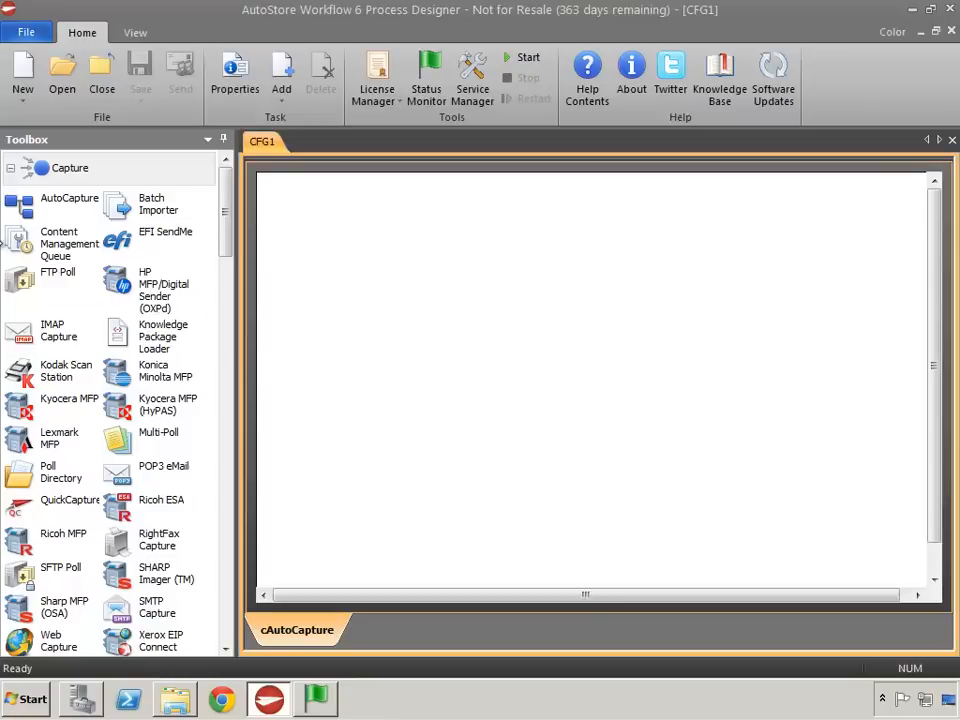
# - Place an AutoCapture component on the task canvas with a linked Send to Mail Recipient component beside it
pyautogui.moveTo(40, 202); pyautogui.dragTo(390, 248)
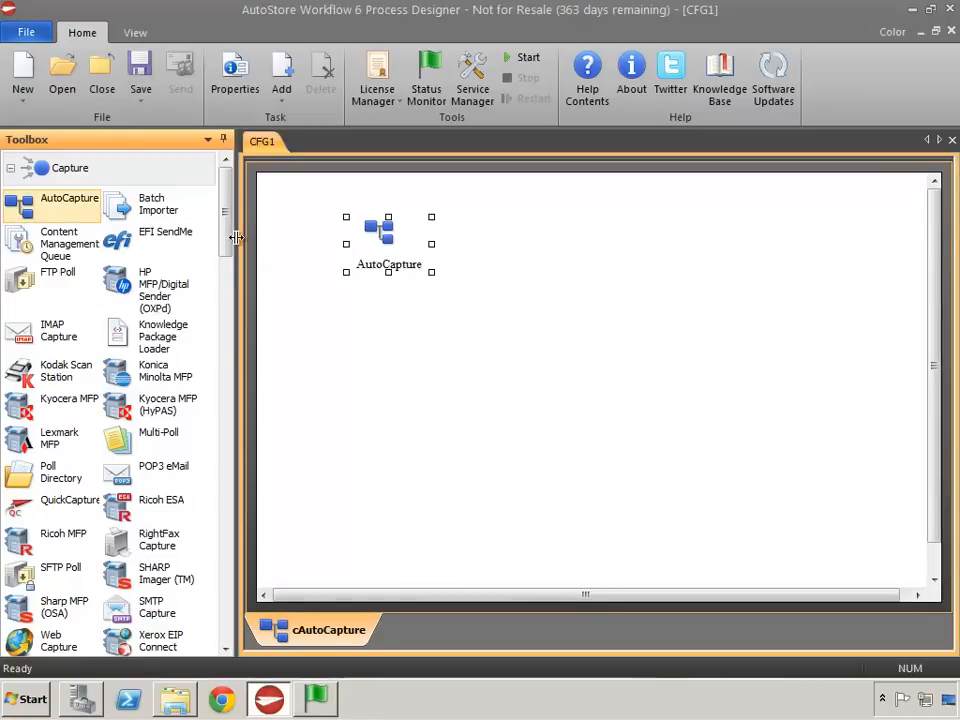
pyautogui.moveTo(229, 245); pyautogui.dragTo(228, 646)
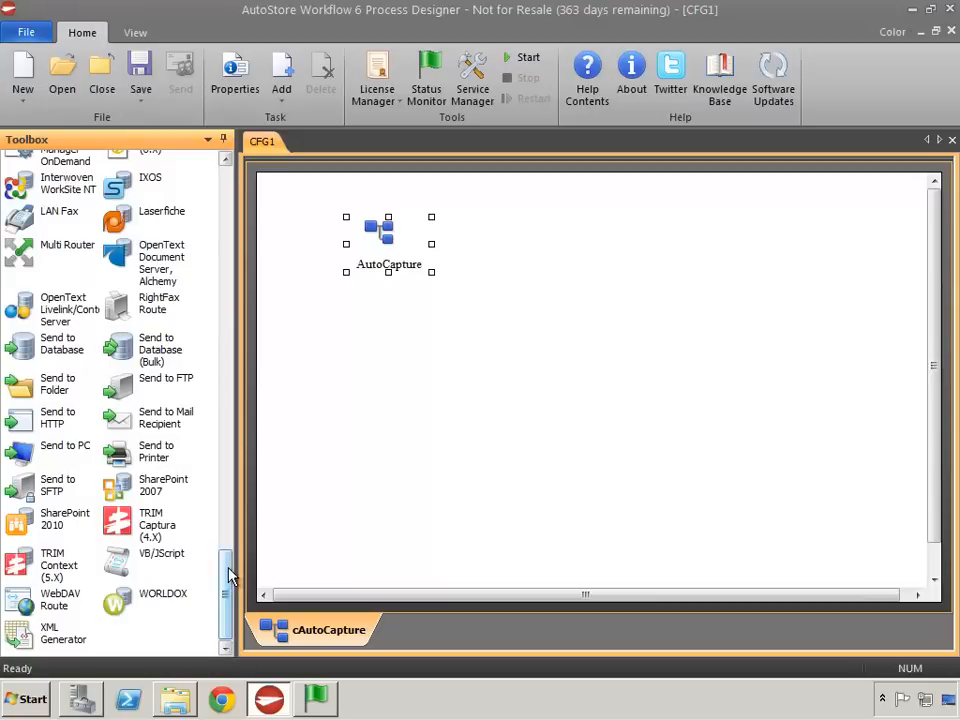
pyautogui.moveTo(122, 426); pyautogui.dragTo(752, 256)
pyautogui.click(615, 490)
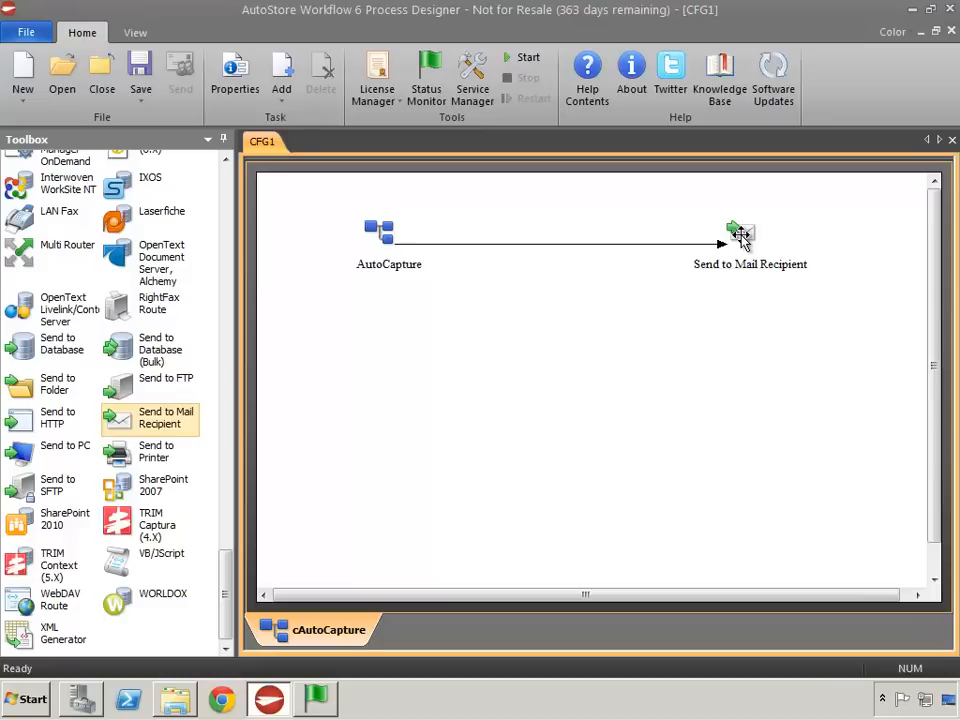
# - Add a form named Send to Mail EWS to the AutoCapture component's menu, with the button name Start
pyautogui.click(383, 234)
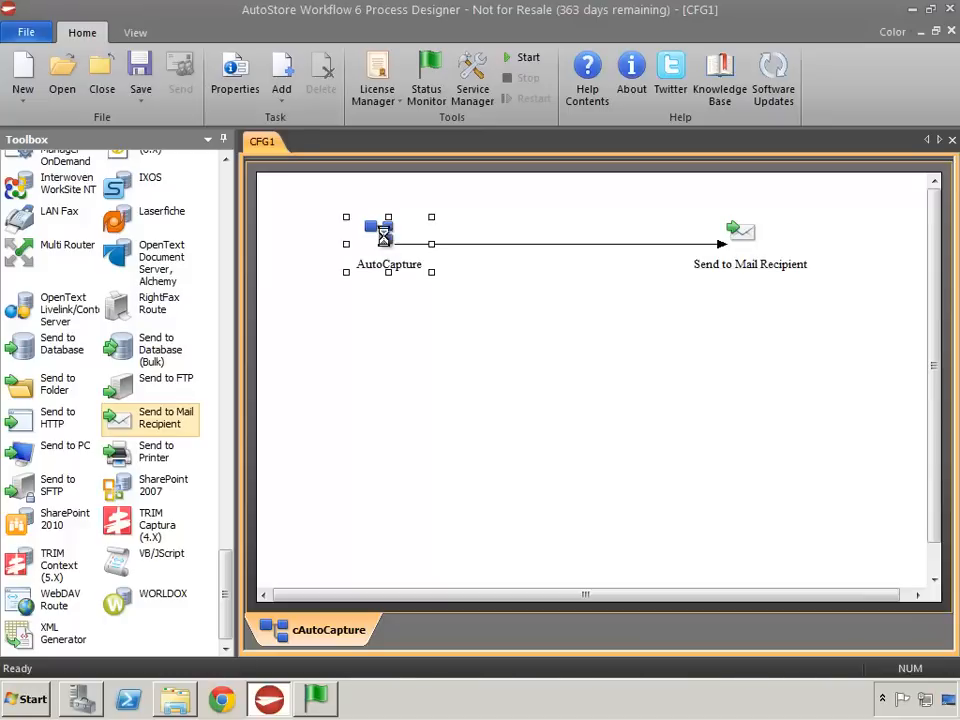
pyautogui.click(329, 193)
pyautogui.click(338, 173)
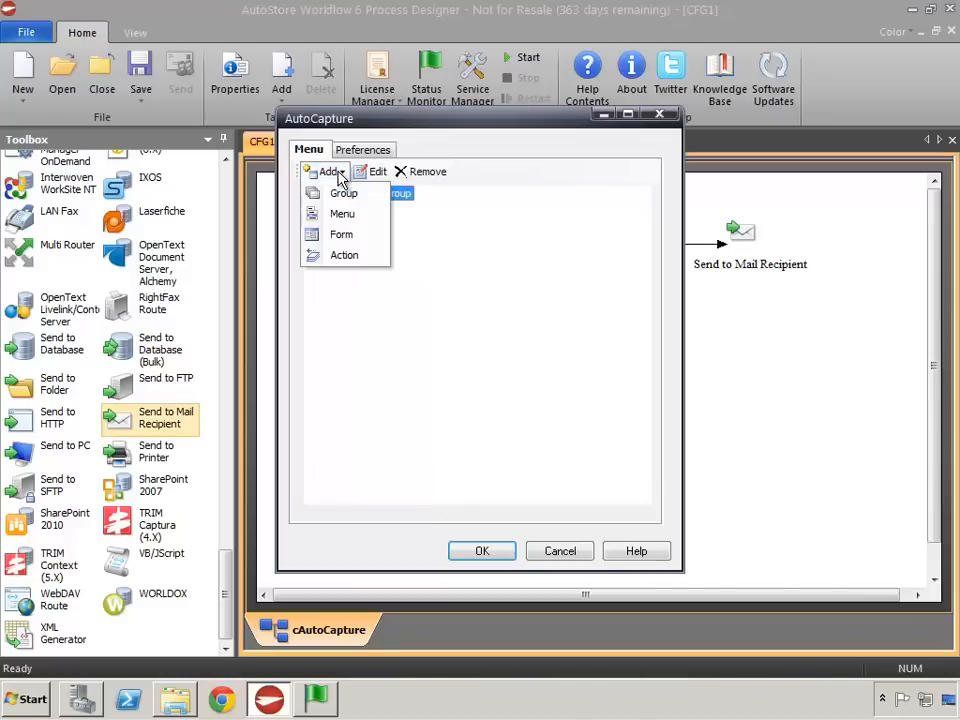
pyautogui.click(341, 234)
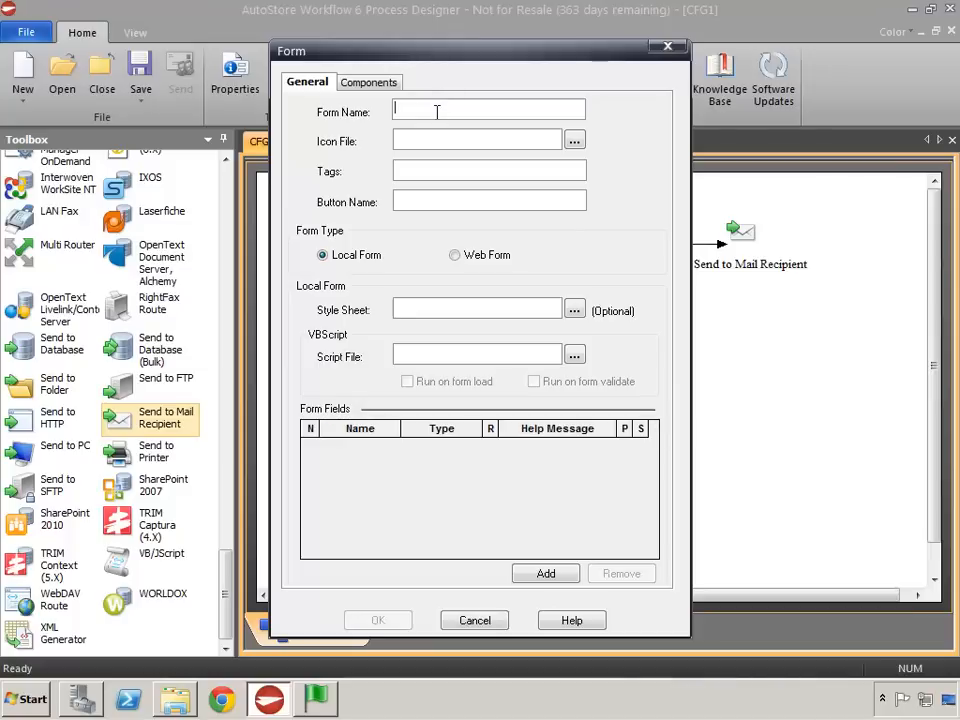
pyautogui.write('Send to Mail EWS')
pyautogui.click(403, 200)
pyautogui.write('Start')
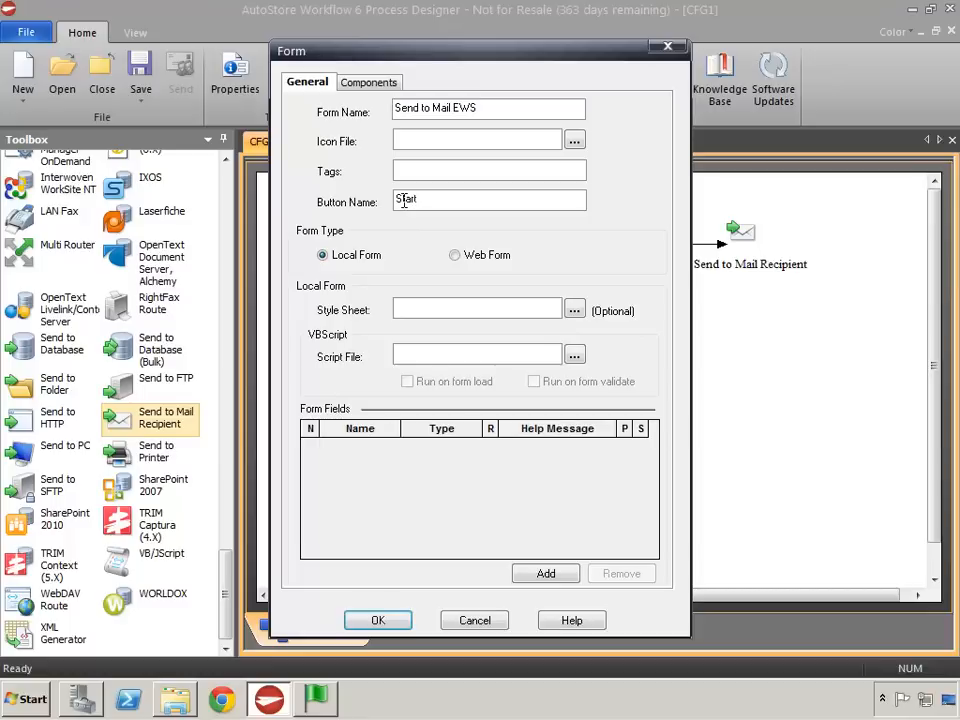
# - Add two form fields, name the first one MailFrom and set its type to String list
pyautogui.click(550, 575)
pyautogui.click(550, 575)
pyautogui.click(345, 445)
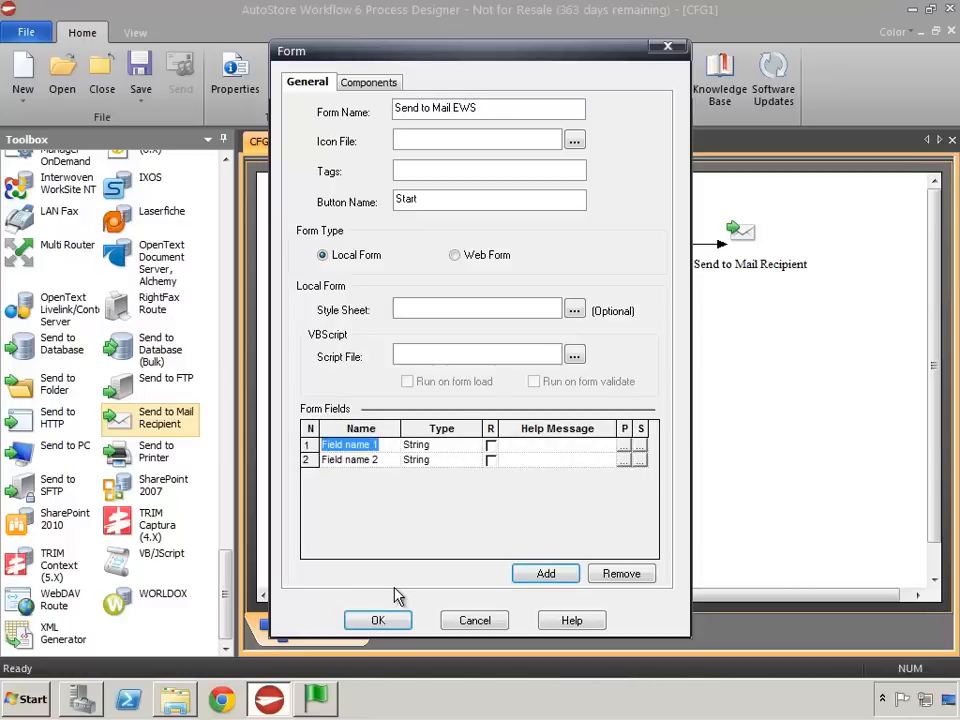
pyautogui.write('Mail')
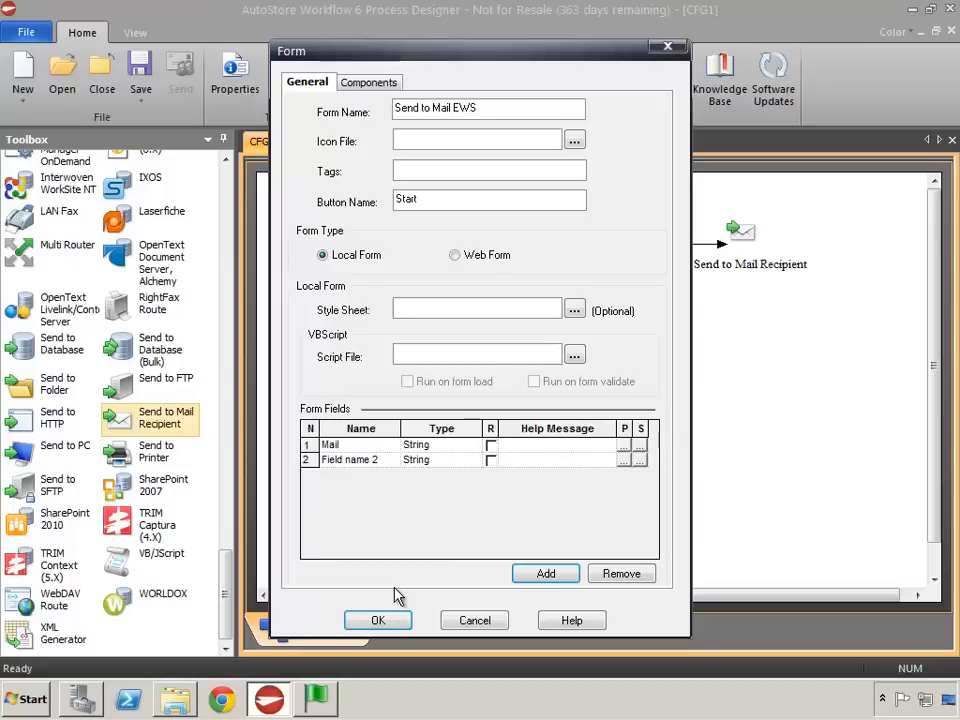
pyautogui.write('From')
pyautogui.click(428, 445)
pyautogui.click(473, 445)
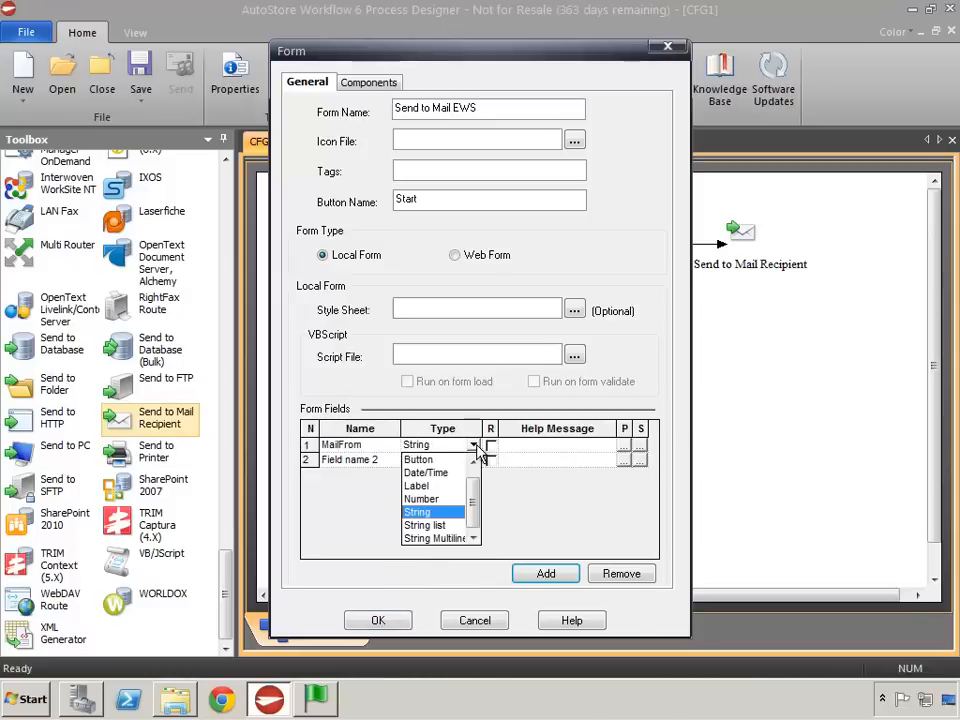
pyautogui.click(435, 526)
# - Import Test.local Email List.csv as the string list of the MailFrom field
pyautogui.click(623, 445)
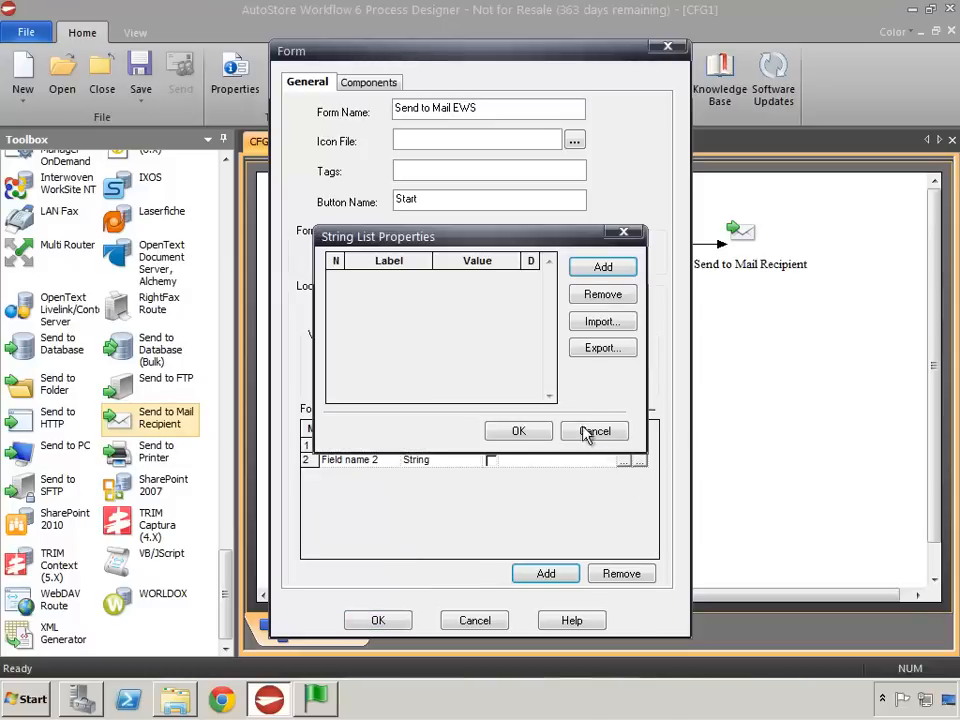
pyautogui.click(600, 321)
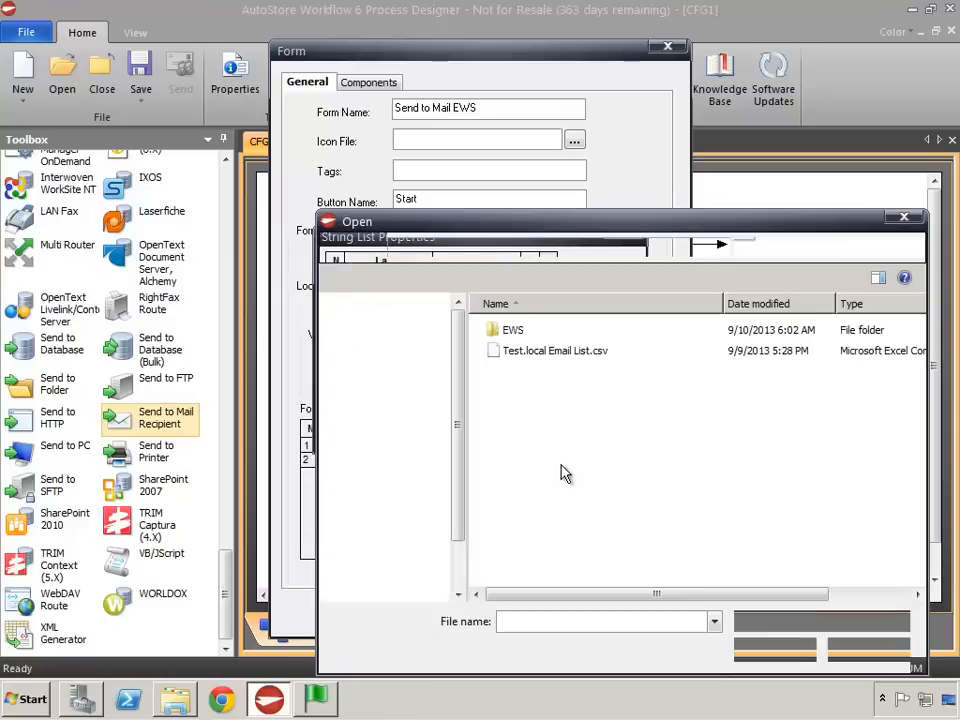
pyautogui.click(555, 350)
pyautogui.click(776, 651)
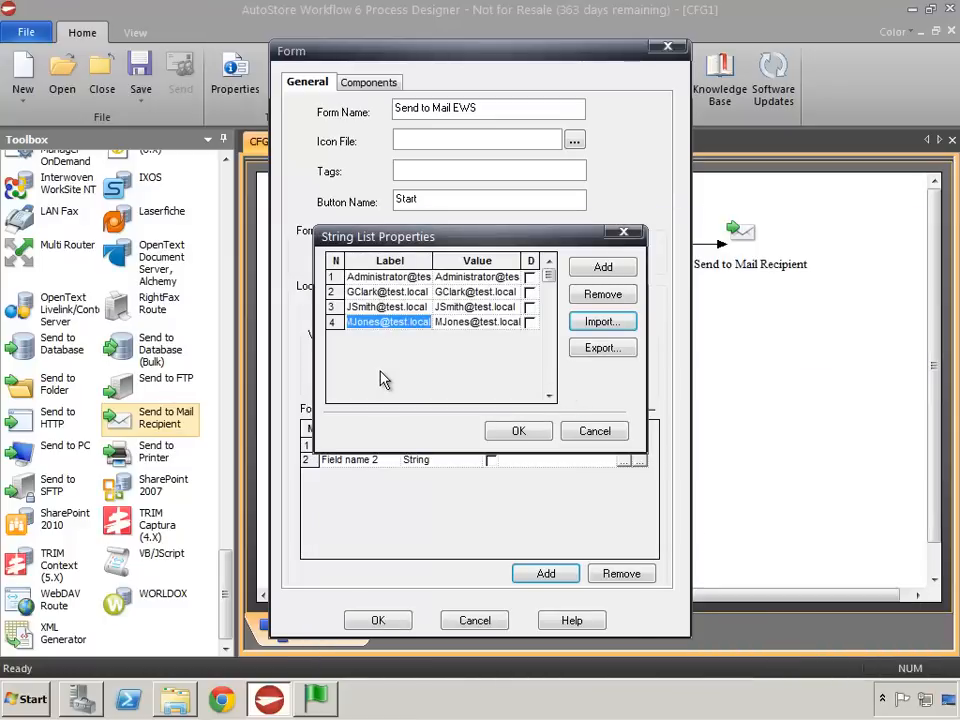
pyautogui.click(518, 431)
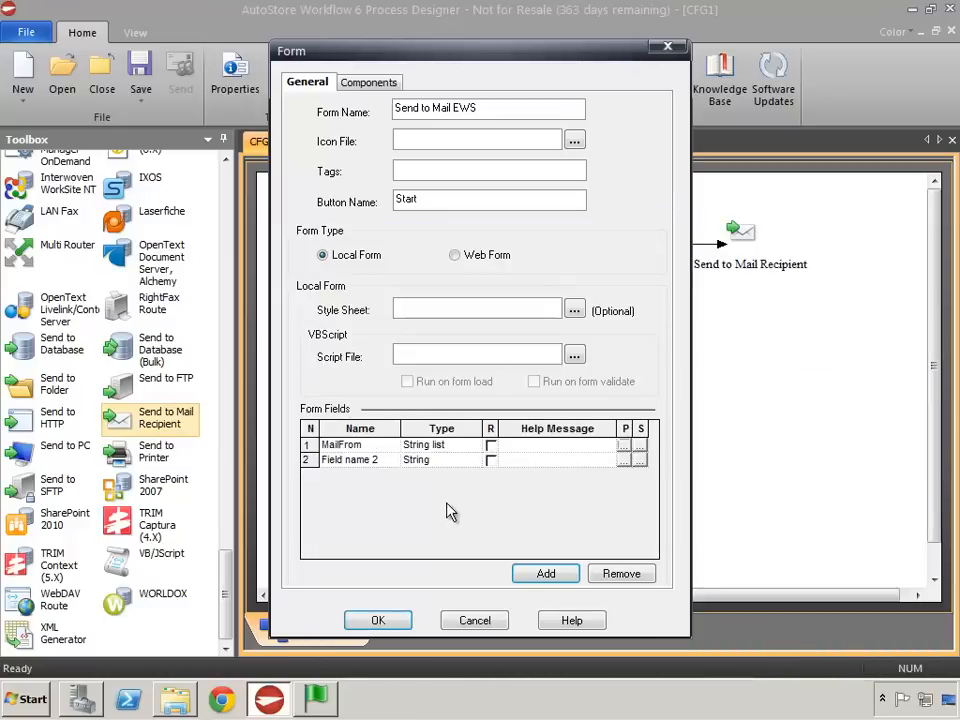
# - Rename the second form field MailTo and set its type to String list
pyautogui.click(347, 460)
pyautogui.hotkey('ctrl', 'a')
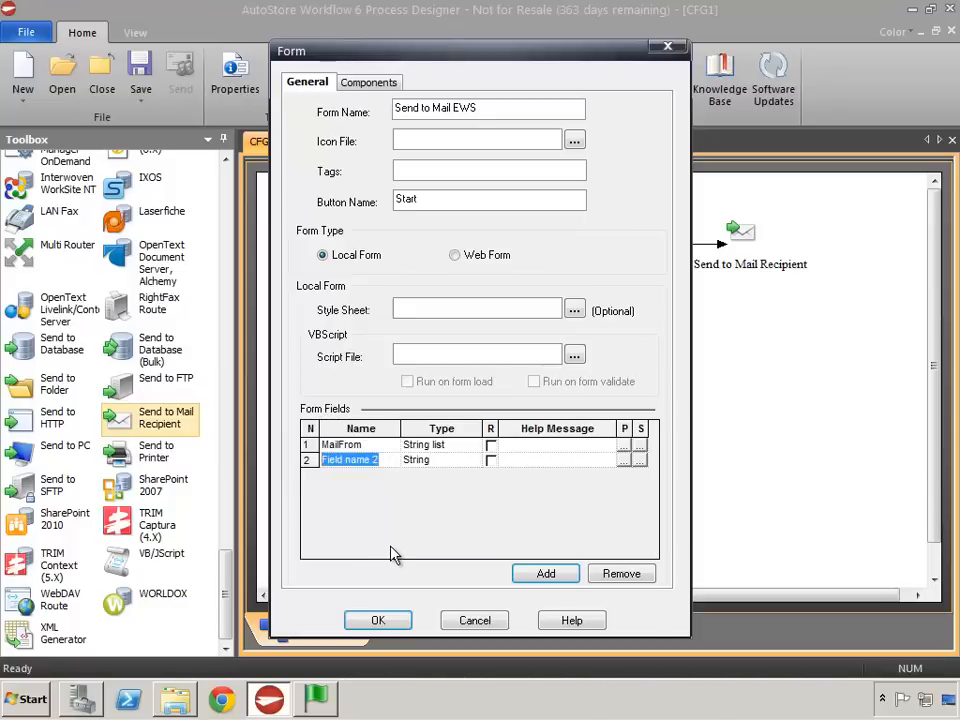
pyautogui.write('MailTo')
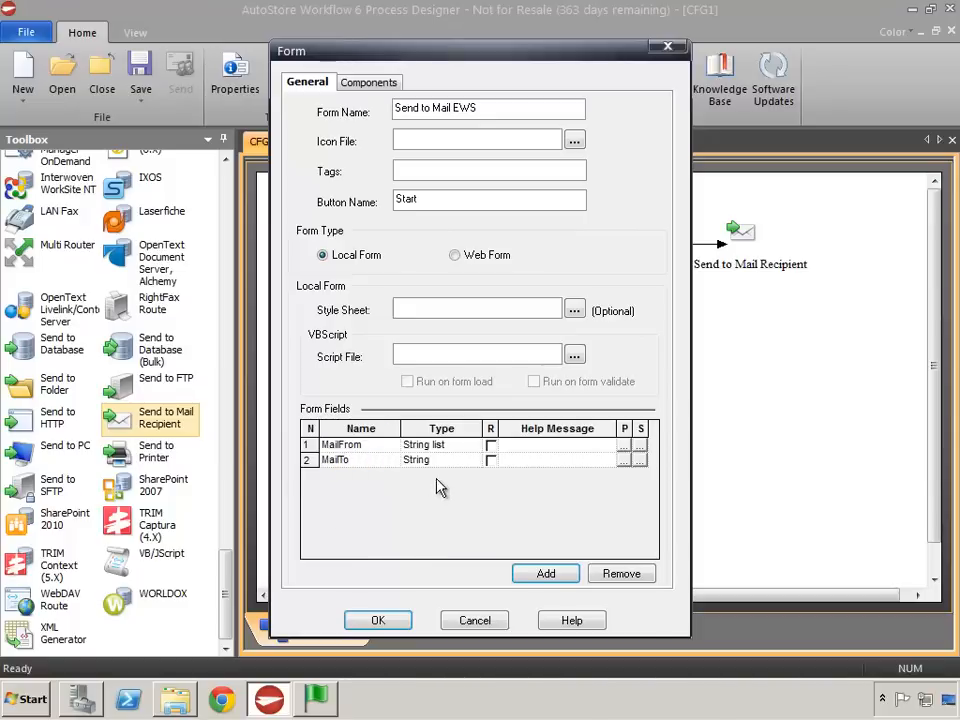
pyautogui.click(445, 461)
pyautogui.click(473, 460)
pyautogui.click(424, 540)
# - Import Test.local Email List.csv as the string list of the MailTo field
pyautogui.click(624, 460)
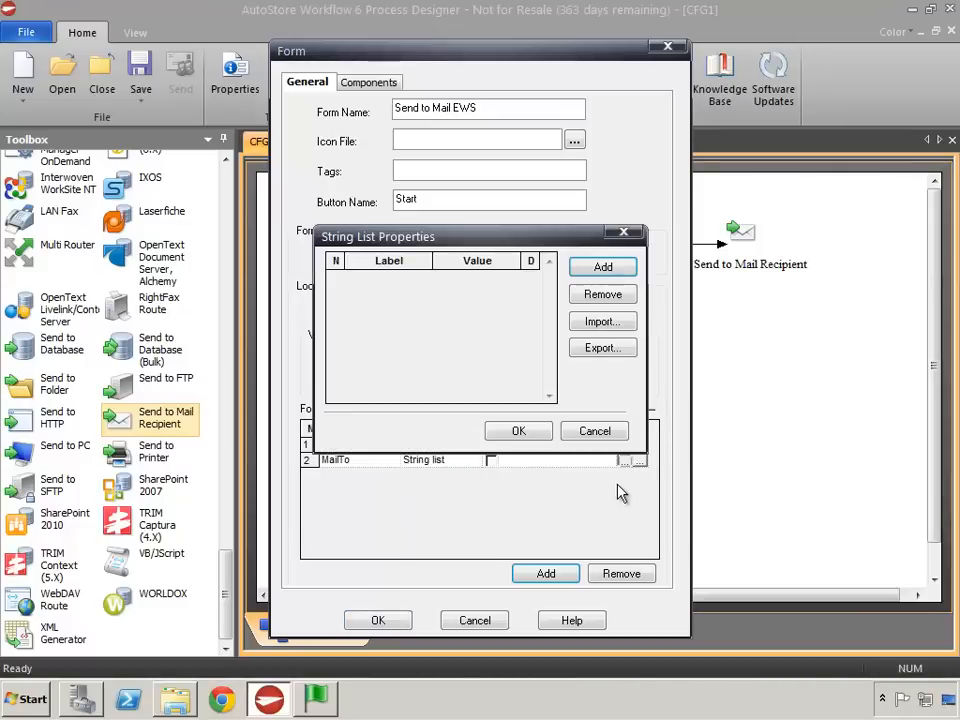
pyautogui.click(605, 322)
pyautogui.click(555, 350)
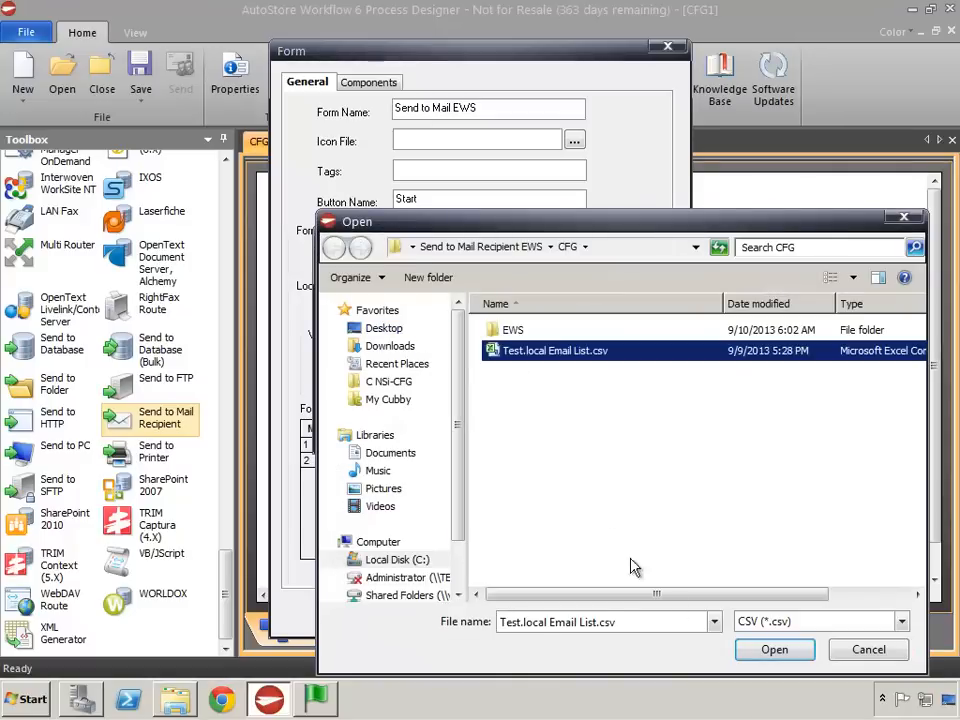
pyautogui.click(755, 651)
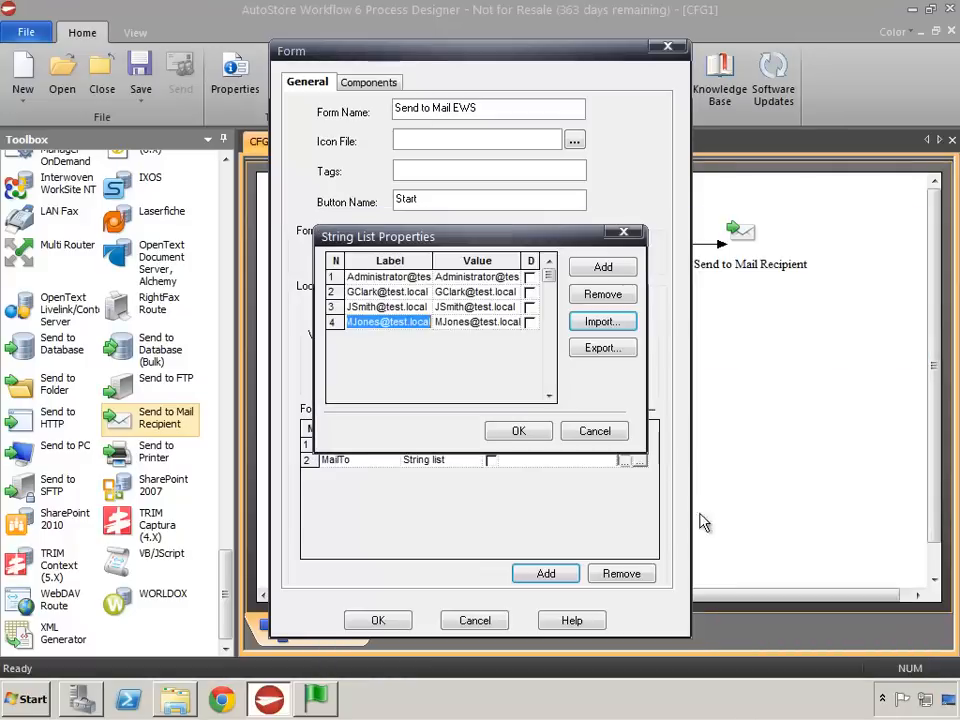
pyautogui.click(507, 432)
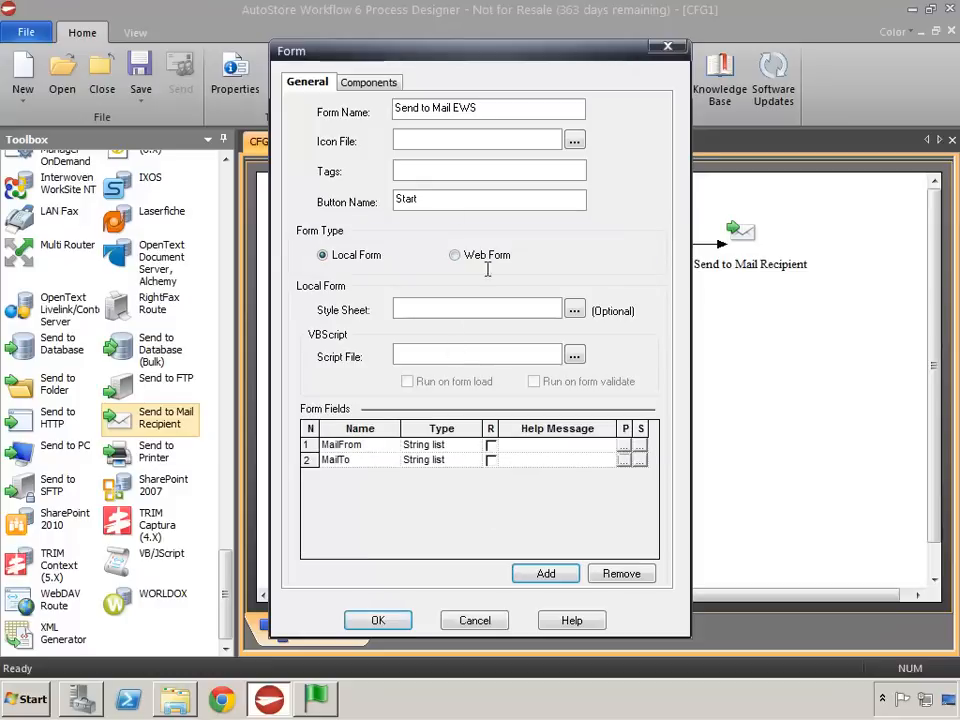
# - Configure the form's Send to Mail Recipient component by adding an Exchange Web Services server
pyautogui.click(366, 83)
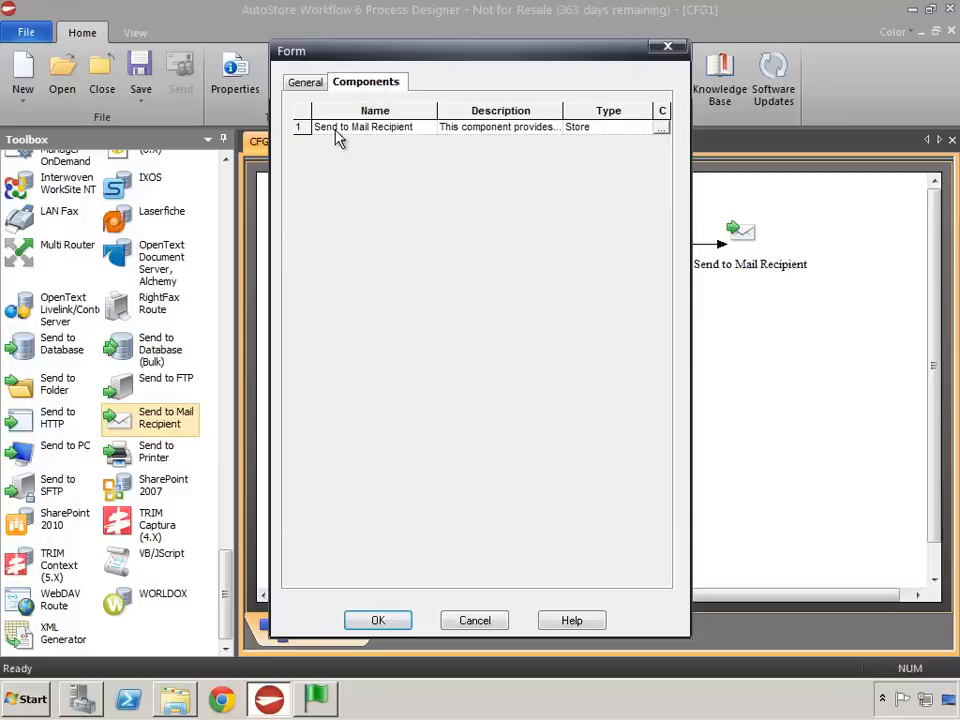
pyautogui.click(662, 128)
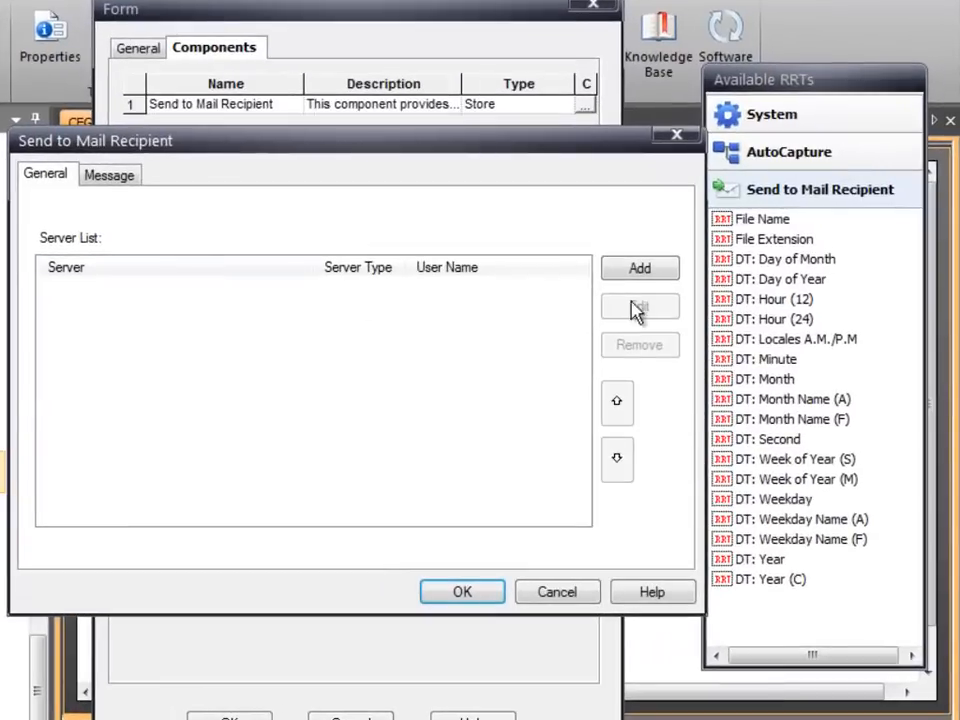
pyautogui.click(641, 271)
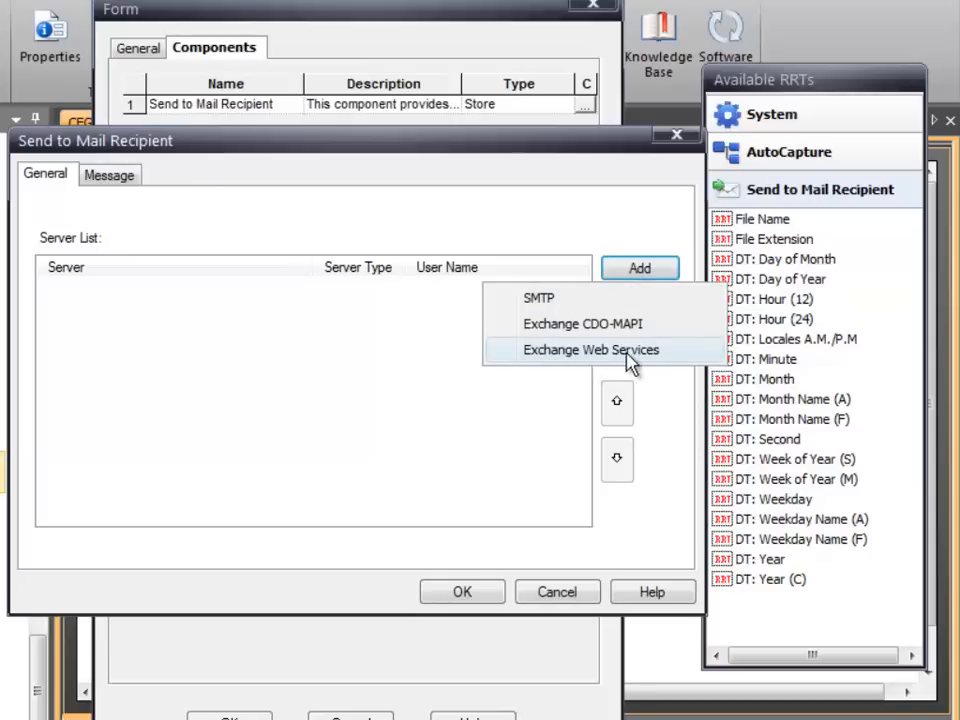
pyautogui.click(566, 363)
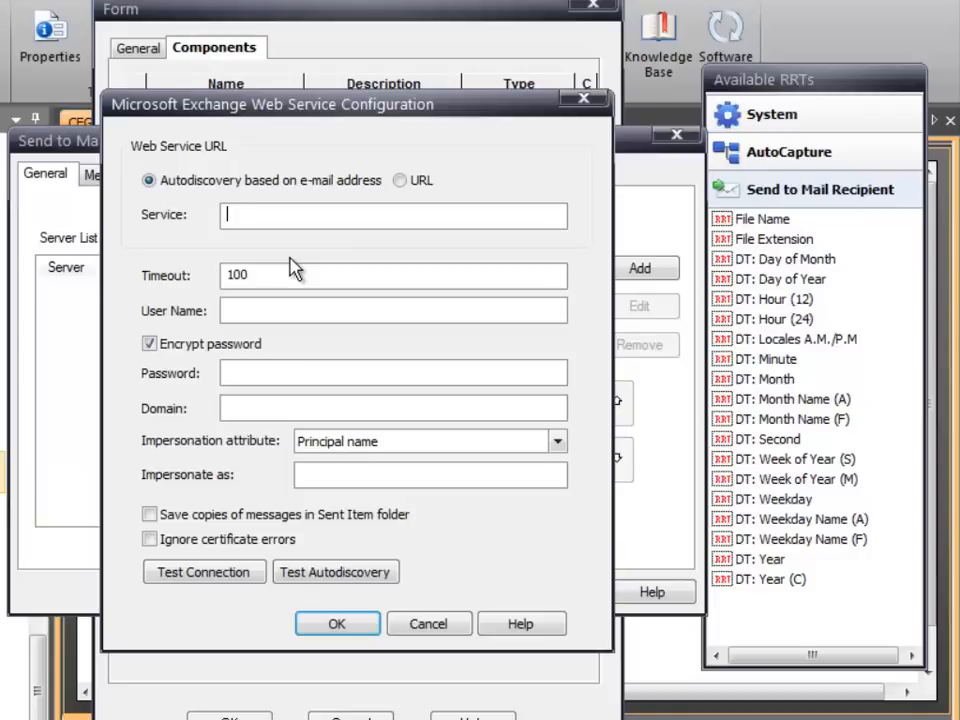
# - Enter the administrator's e-mail address as the autodiscovery service and test autodiscovery
pyautogui.write('A')
pyautogui.press('BackSpace')
pyautogui.write('Admi')
pyautogui.press('BackSpace')
pyautogui.write('inistrator@test.local')
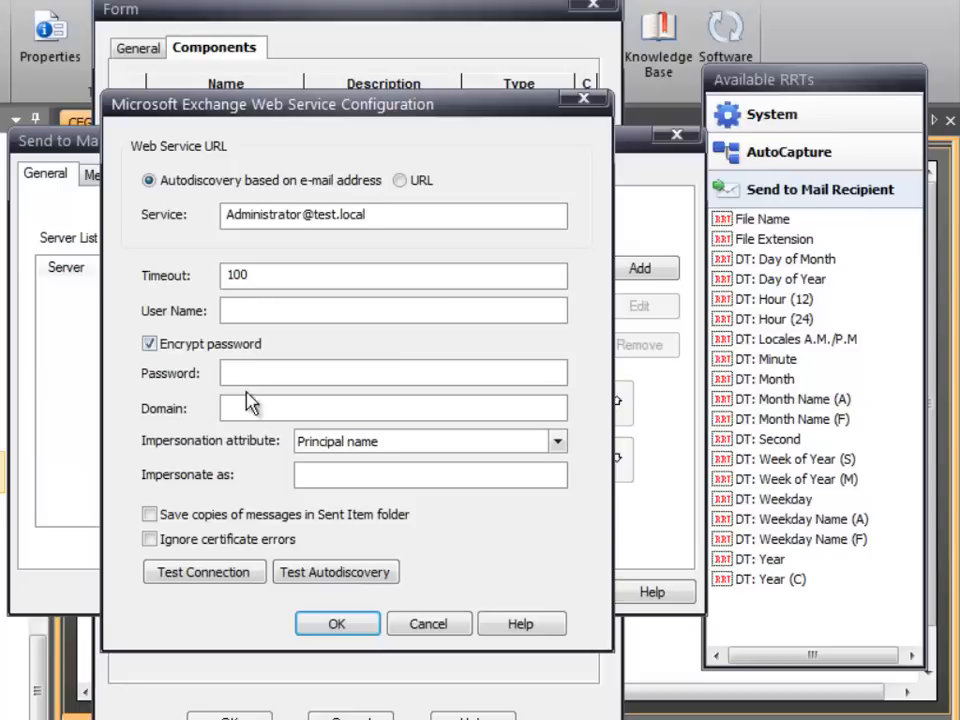
pyautogui.click(350, 566)
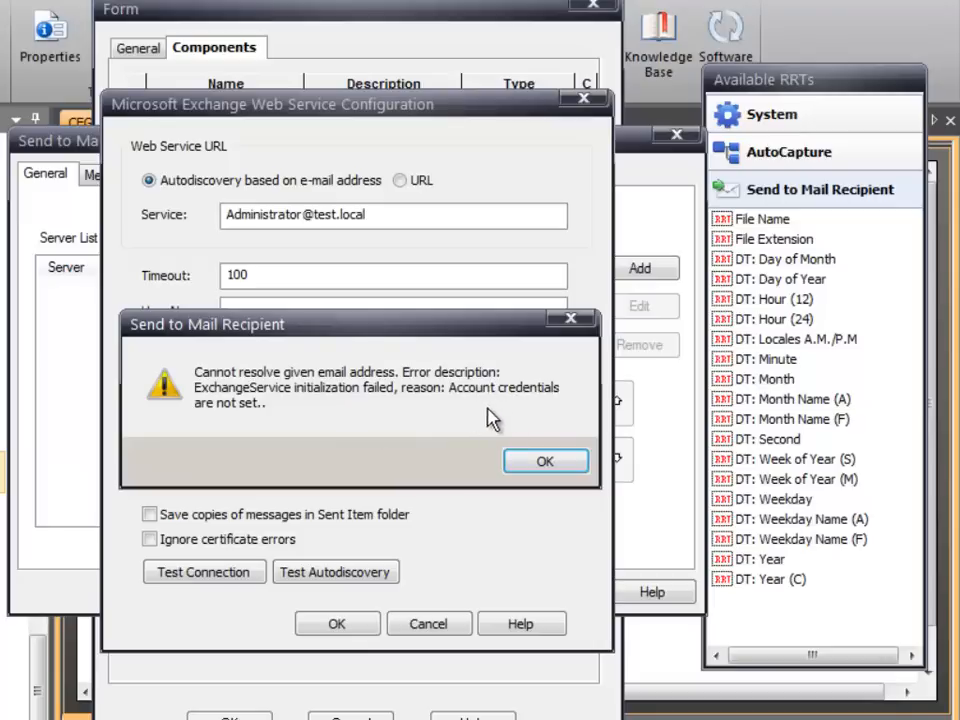
pyautogui.click(542, 465)
# - Enter the user name Administrator, the account password and the domain TEST for the Exchange web service
pyautogui.click(248, 312)
pyautogui.write('Admi')
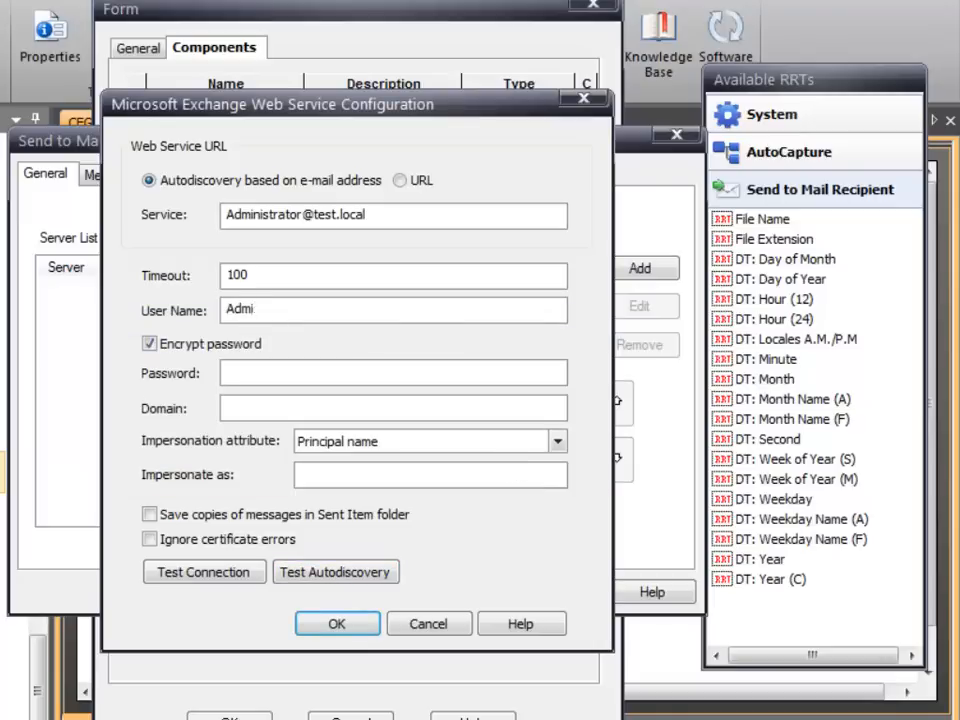
pyautogui.write('nistrator')
pyautogui.click(240, 375)
pyautogui.write('P@ssw0rd')
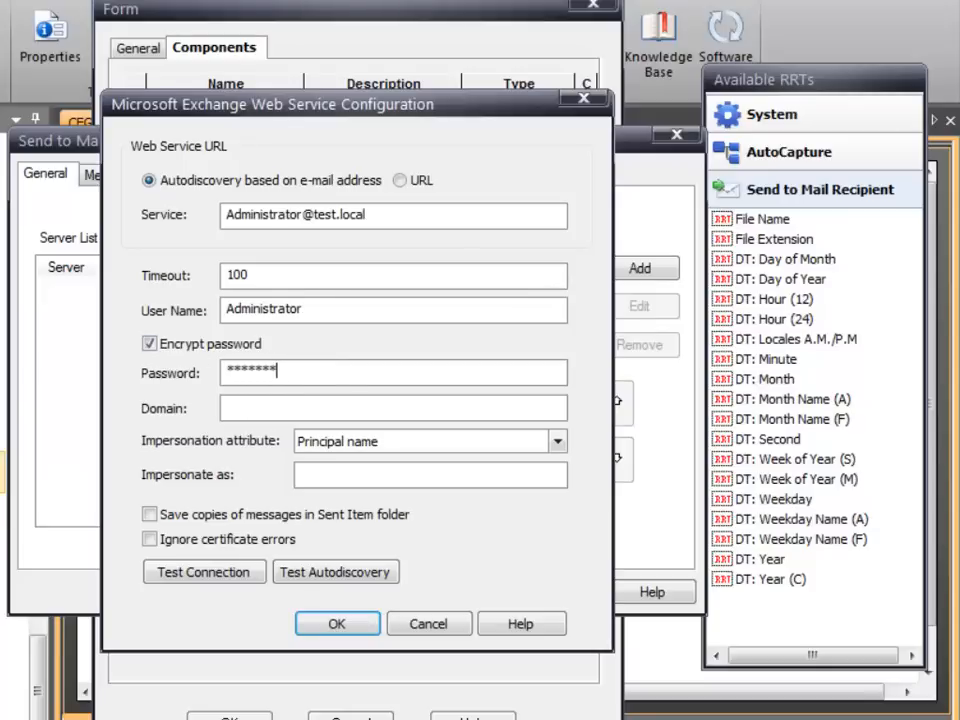
pyautogui.write('TEST')
pyautogui.moveTo(324, 312); pyautogui.dragTo(222, 308)
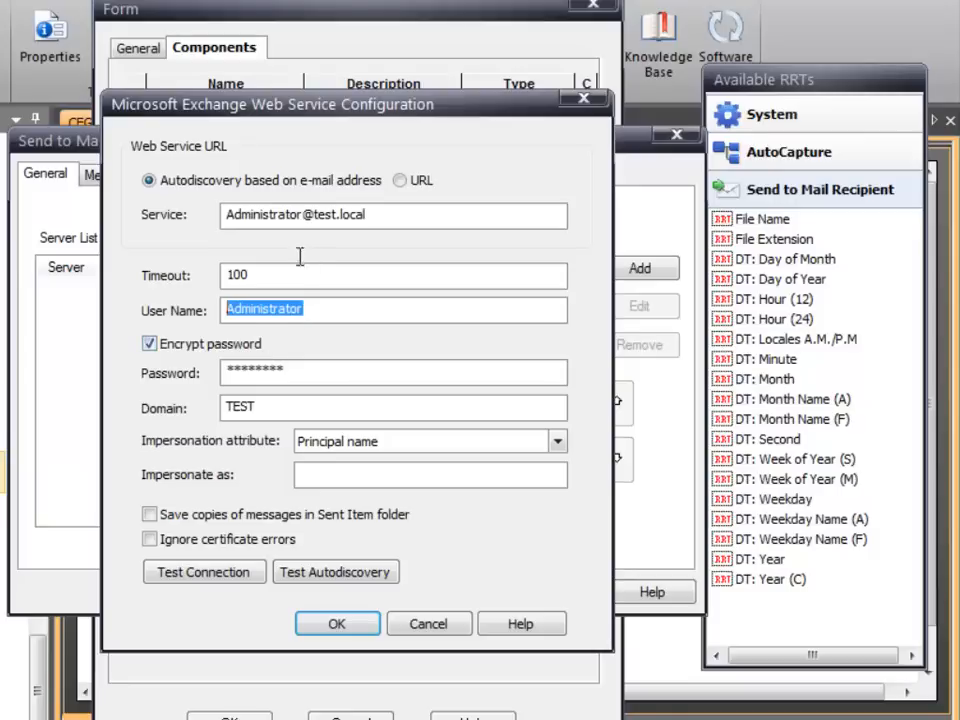
# - Test autodiscovery with these credentials and switch the service configuration to the discovered Exchange URL
pyautogui.click(336, 575)
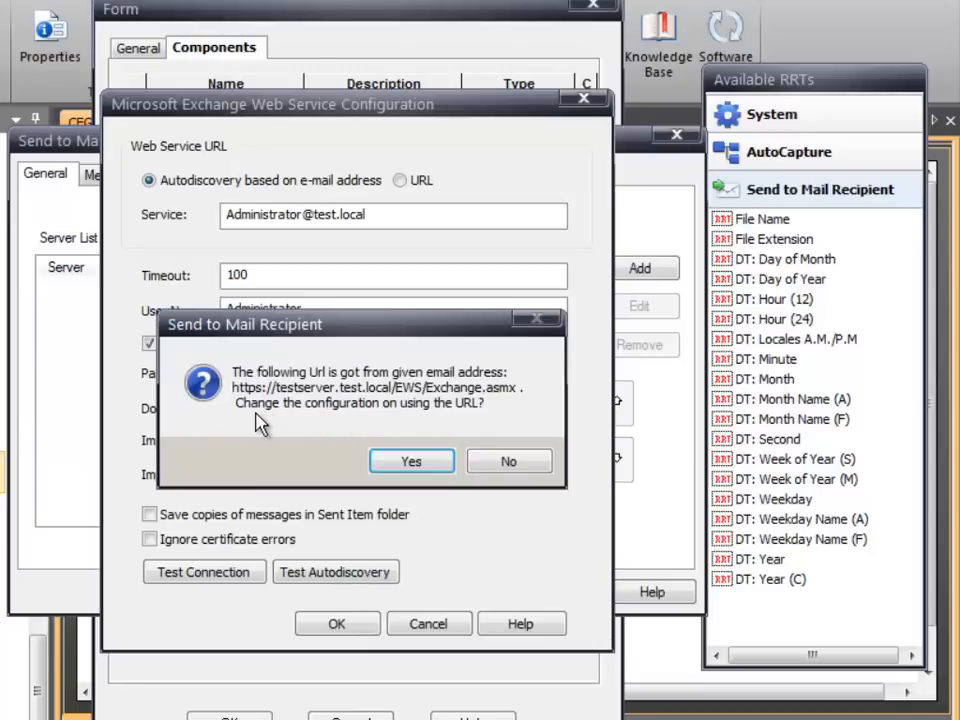
pyautogui.click(416, 465)
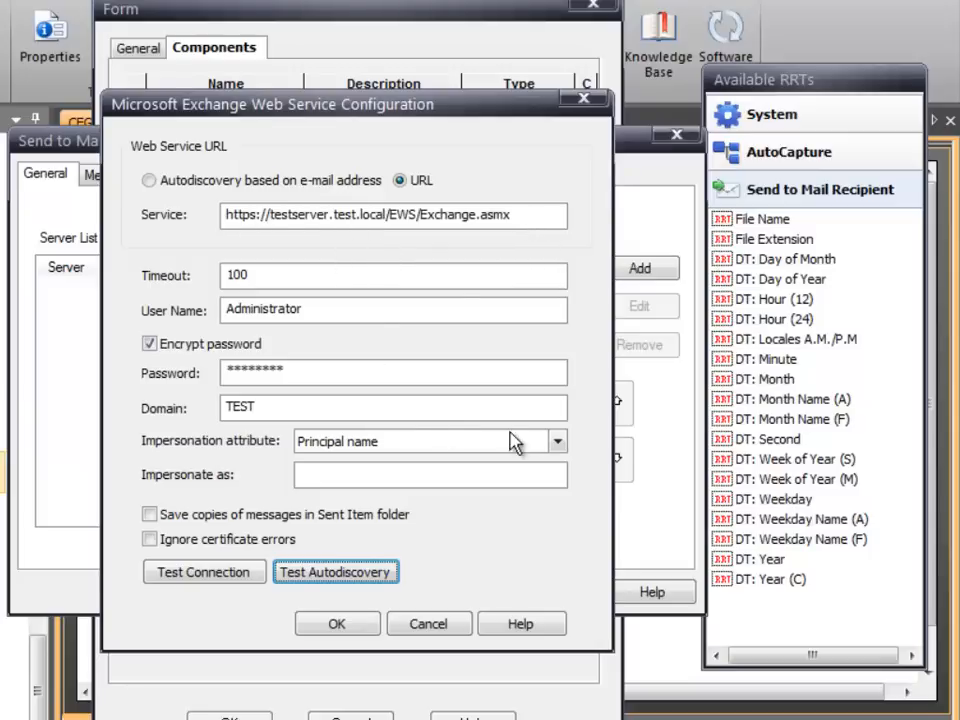
# - Set the impersonation attribute to e-mail and select MailFrom among the AutoCapture RRTs
pyautogui.click(558, 441)
pyautogui.click(330, 508)
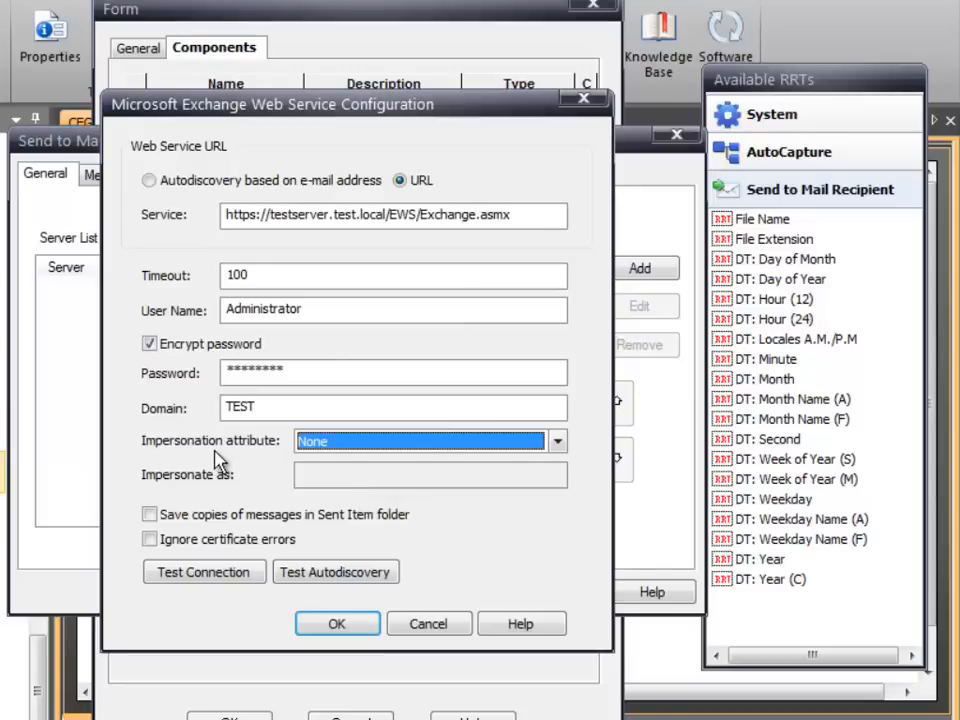
pyautogui.click(560, 443)
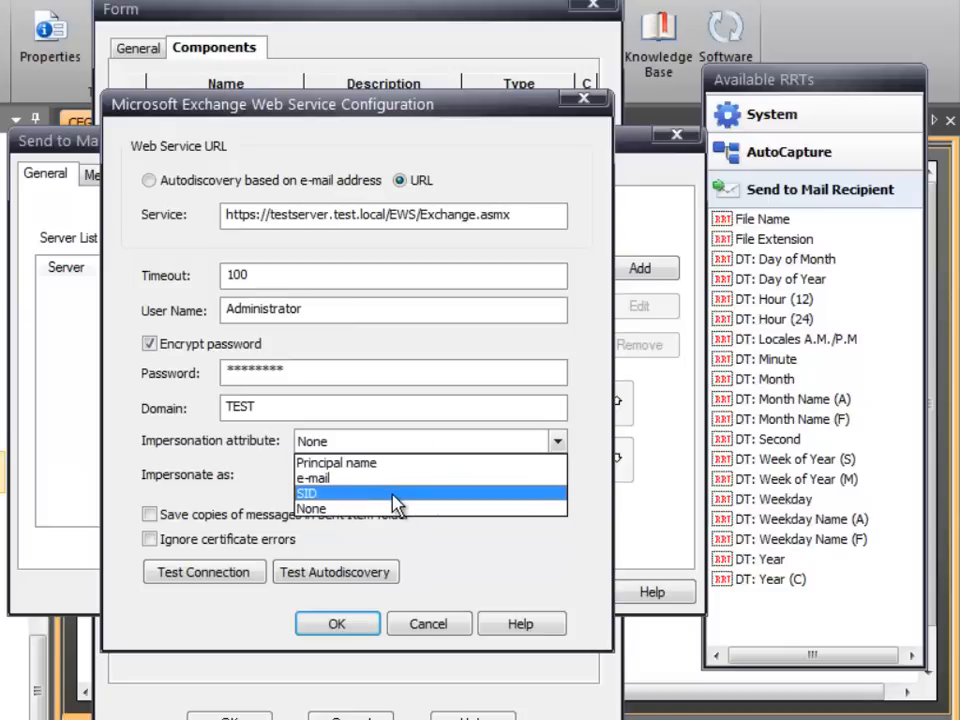
pyautogui.click(321, 482)
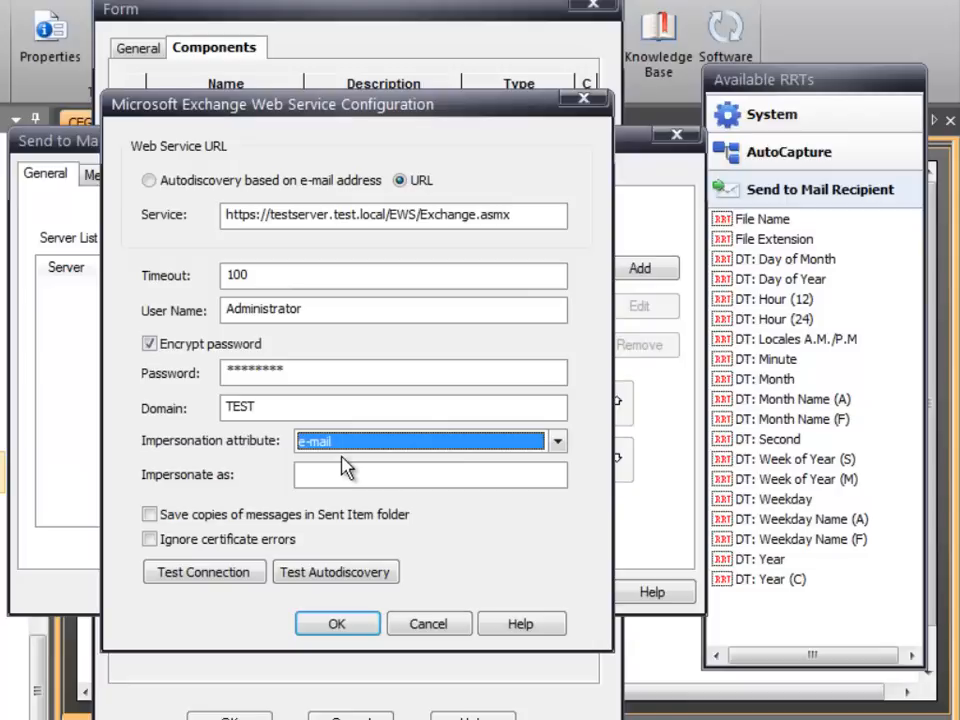
pyautogui.click(754, 152)
pyautogui.moveTo(758, 244)
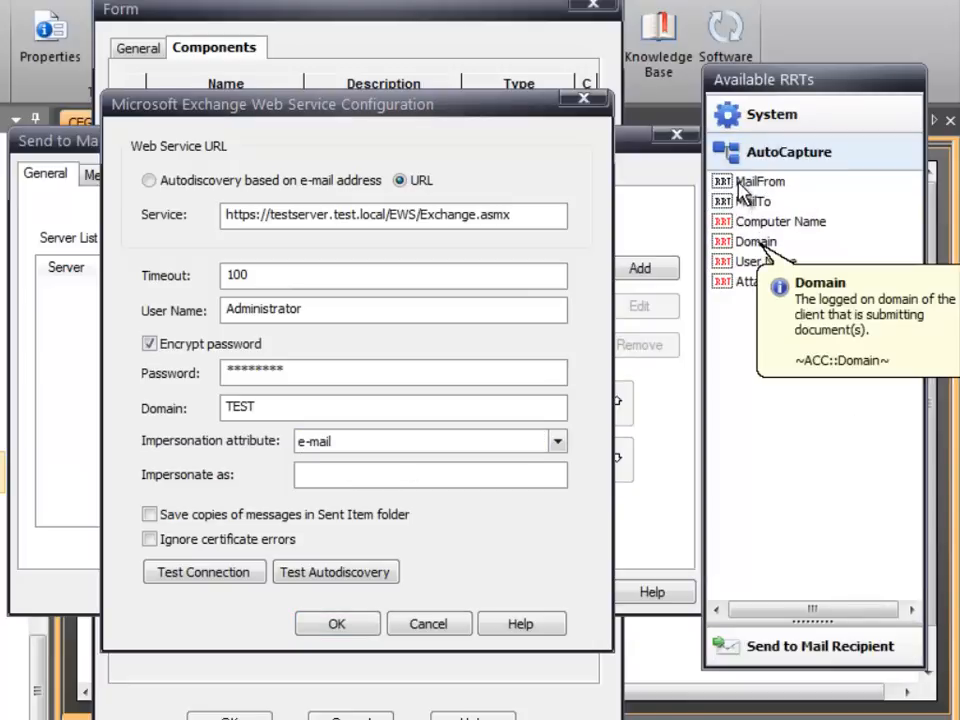
pyautogui.click(745, 182)
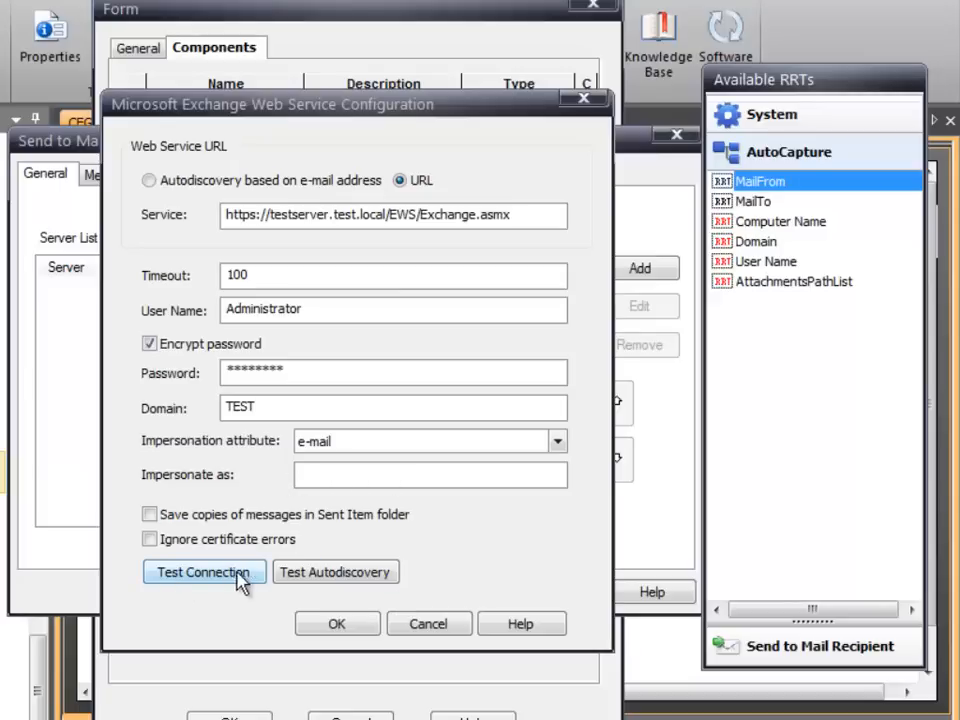
# - Enter the test user's e-mail address as the account to impersonate and test the Exchange connection
pyautogui.click(205, 575)
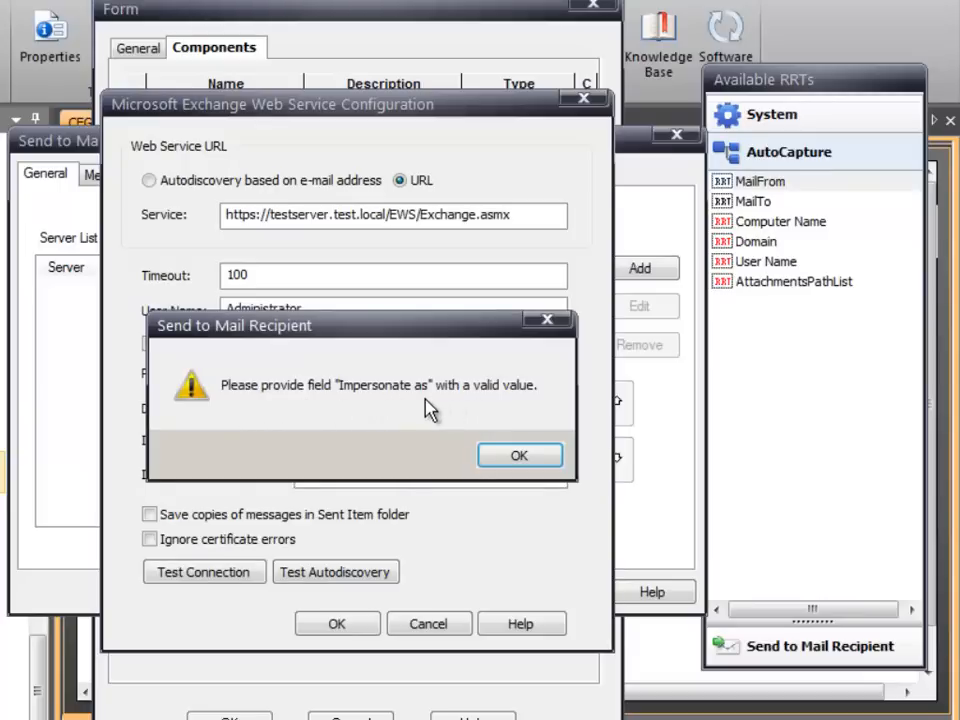
pyautogui.click(493, 458)
pyautogui.click(392, 484)
pyautogui.write('JSmi')
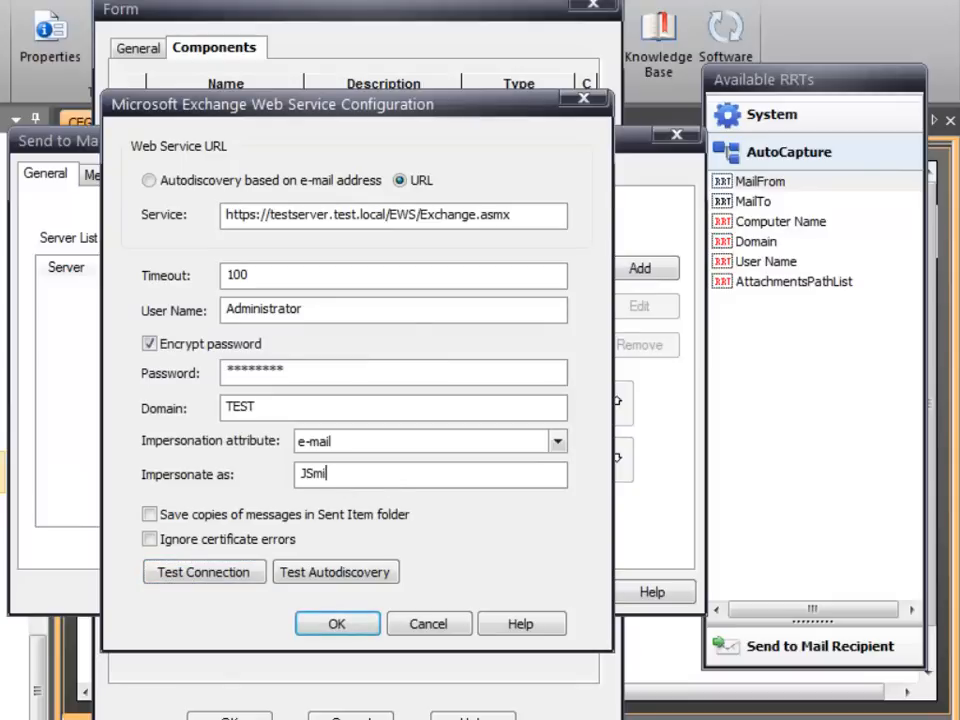
pyautogui.write('th@test.local')
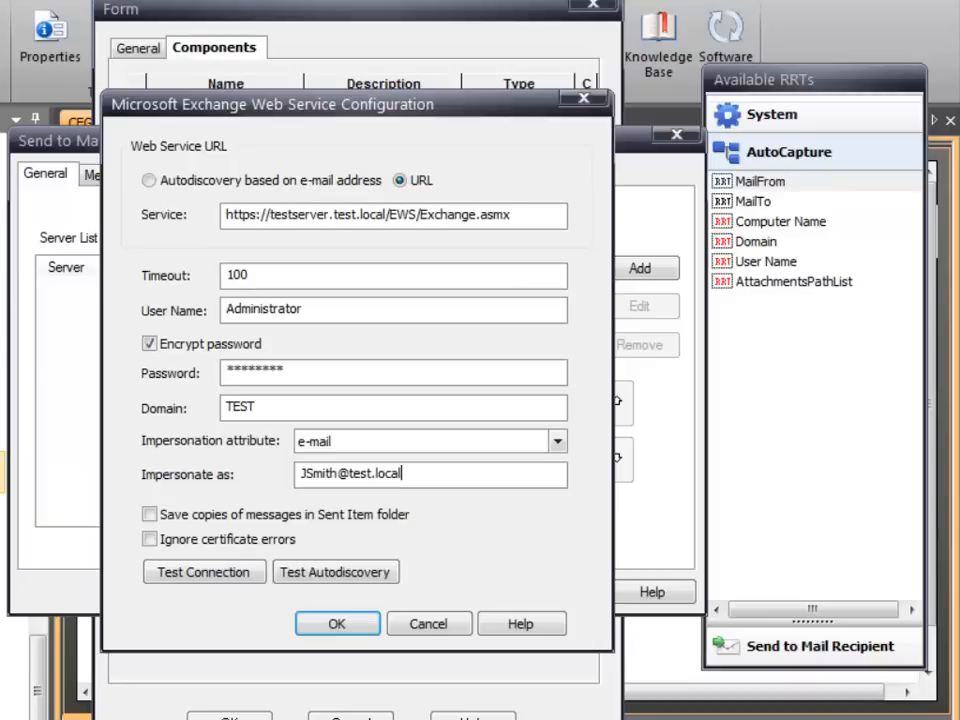
pyautogui.click(188, 582)
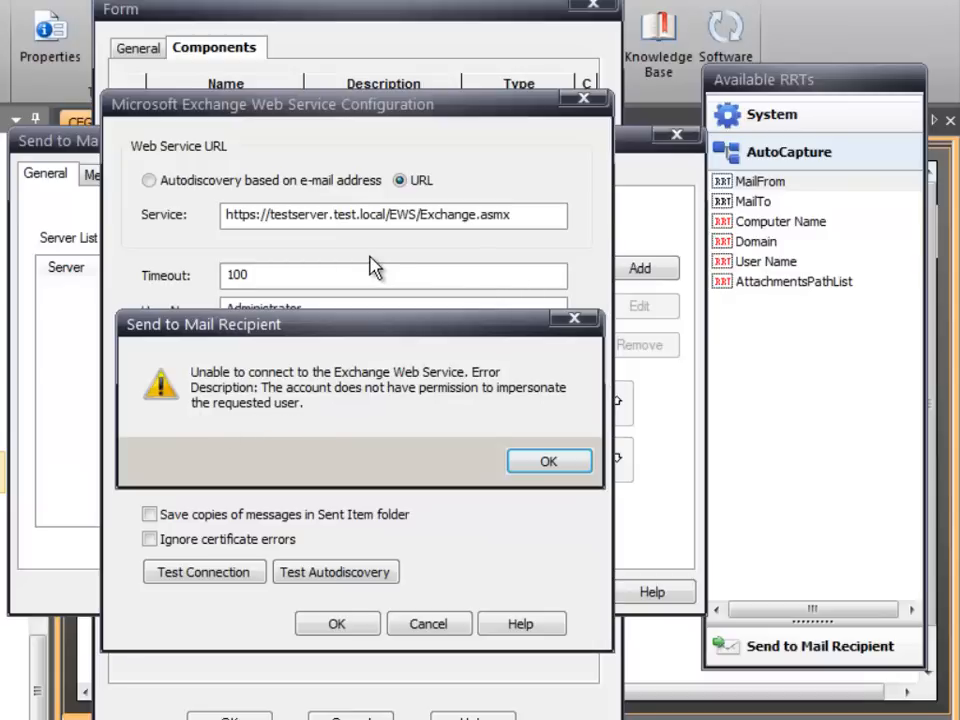
pyautogui.click(525, 468)
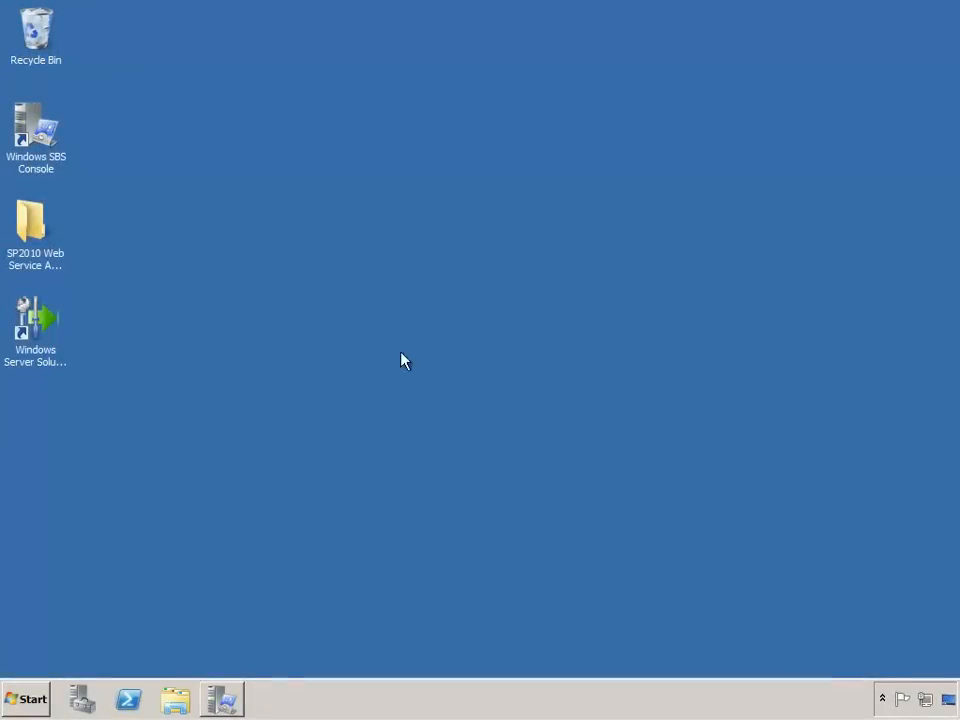
# - Open the Exchange Management Shell on the server and run the prepared New-ManagementRoleAssignment command granting the administrator account the impersonation role
pyautogui.click(30, 698)
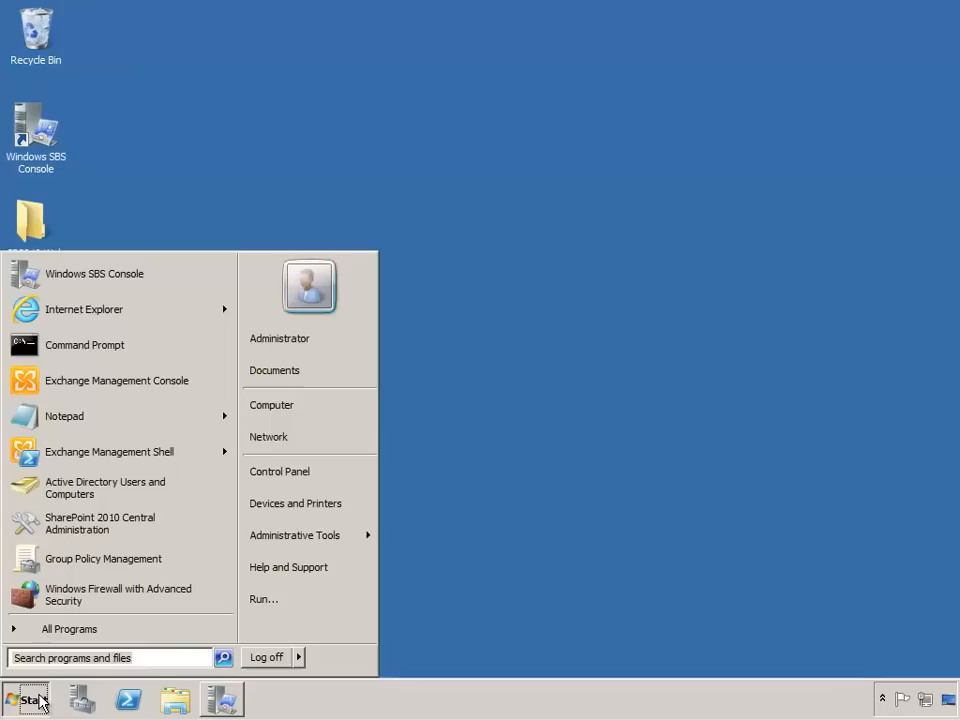
pyautogui.click(99, 455)
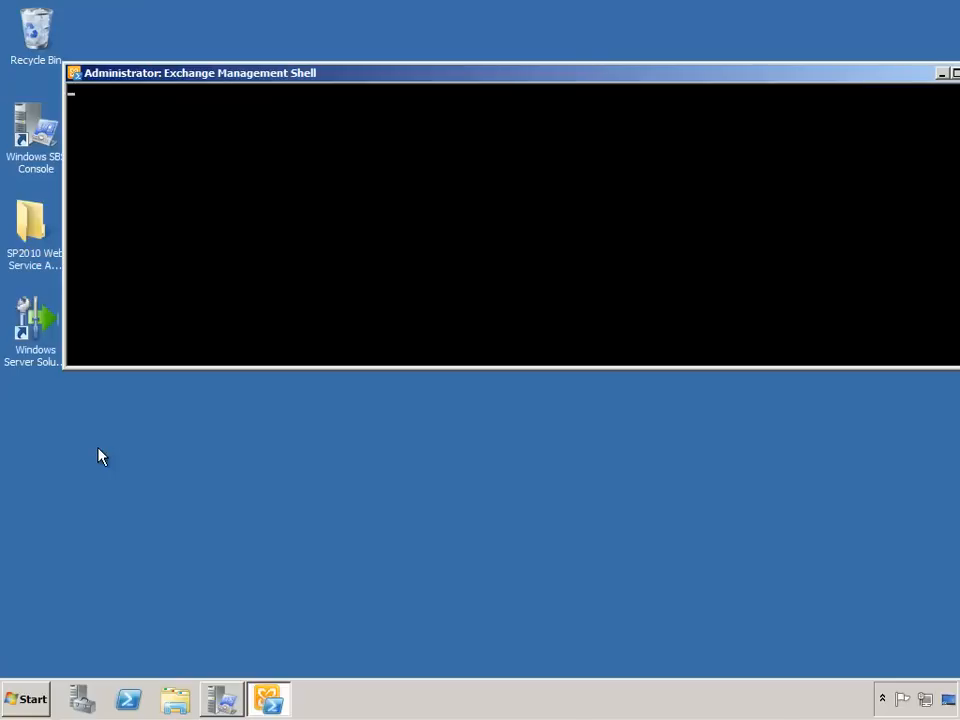
pyautogui.moveTo(298, 80); pyautogui.dragTo(244, 101)
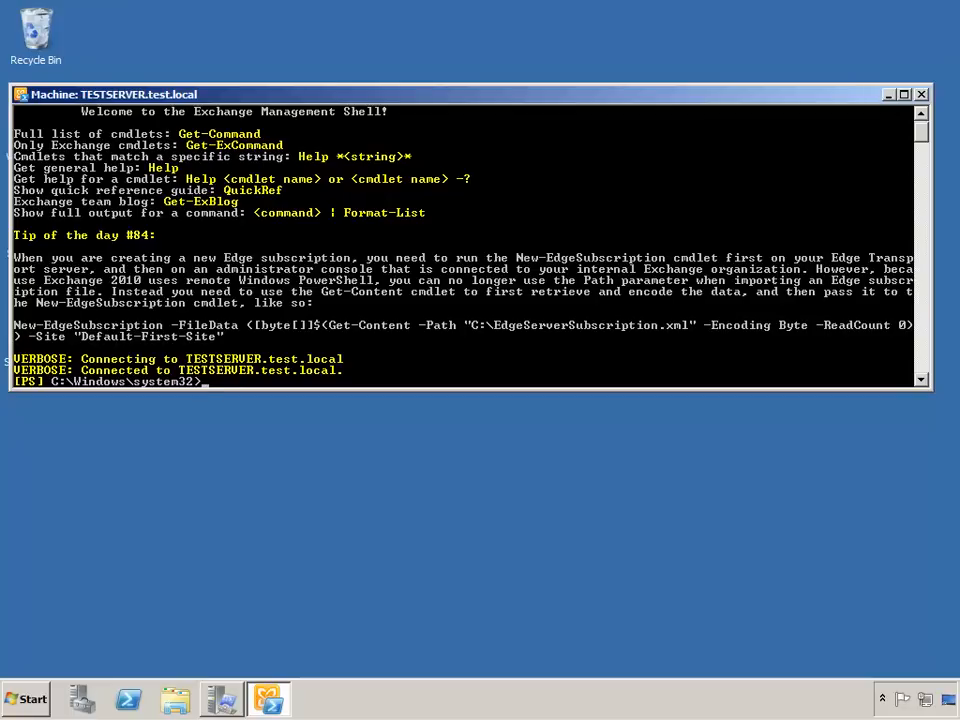
pyautogui.click(20, 94)
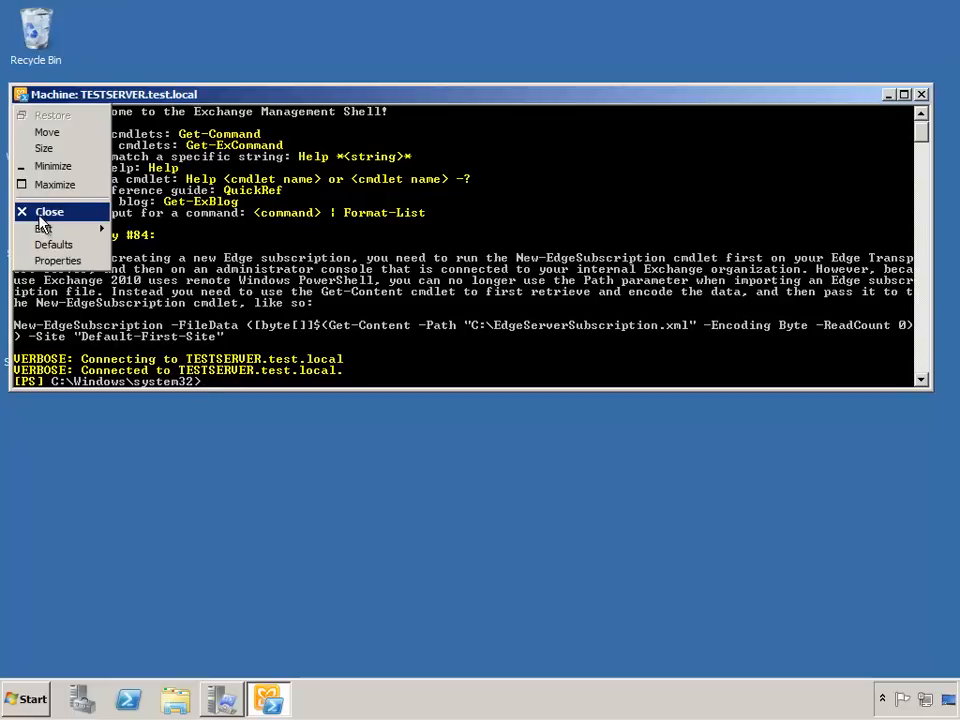
pyautogui.moveTo(40, 229)
pyautogui.click(190, 272)
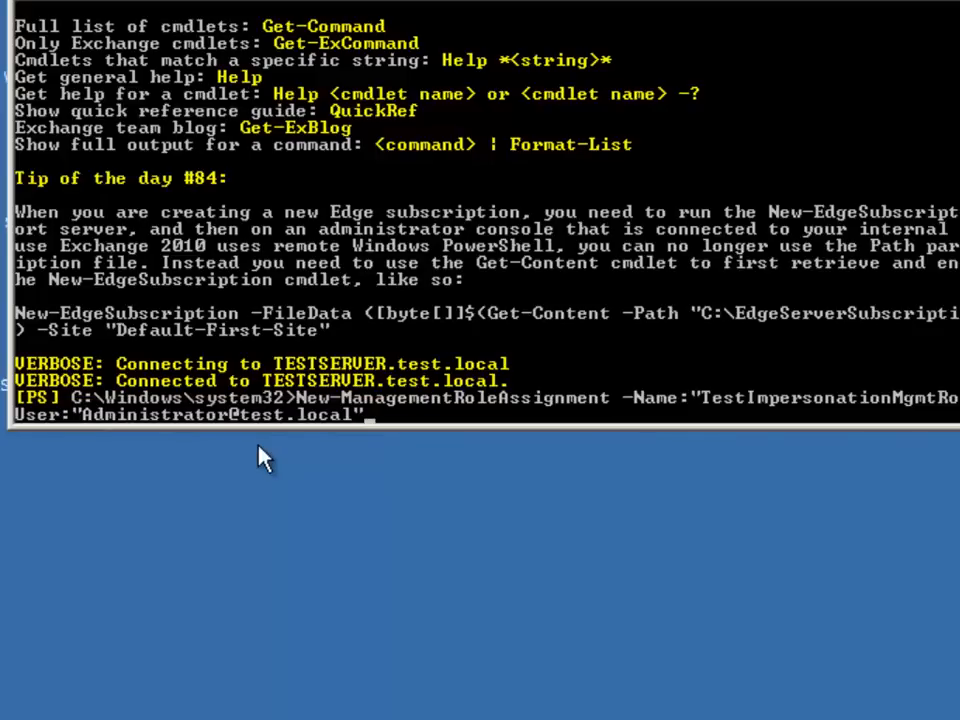
pyautogui.press('Return')
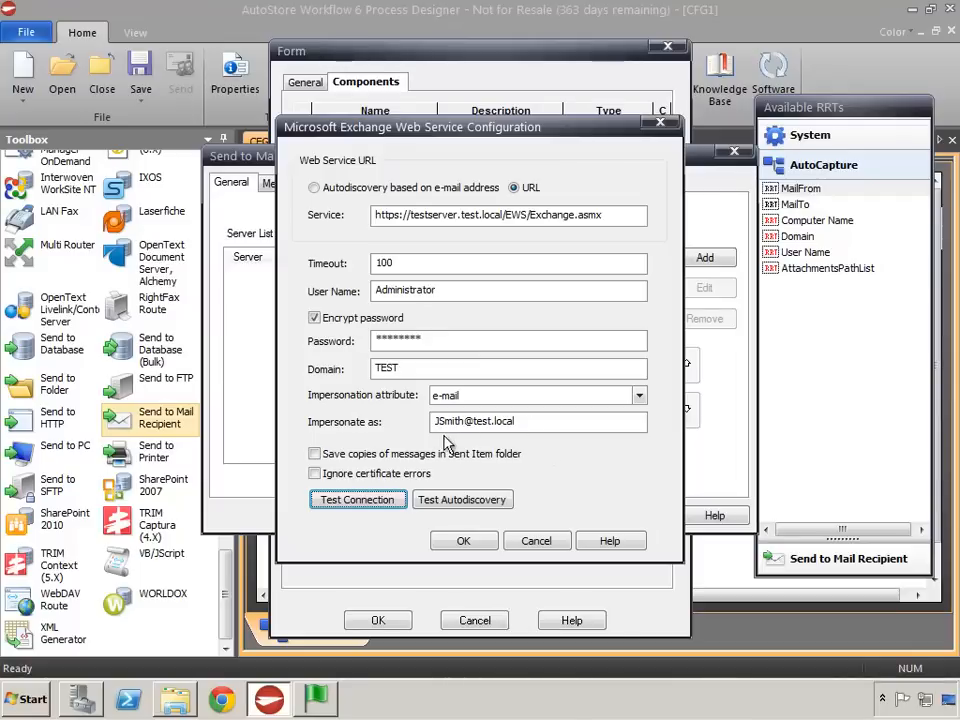
# - Return to AutoStore Process Designer and retest the Exchange connection with the test user's e-mail address as the impersonated account
pyautogui.doubleClick(484, 421)
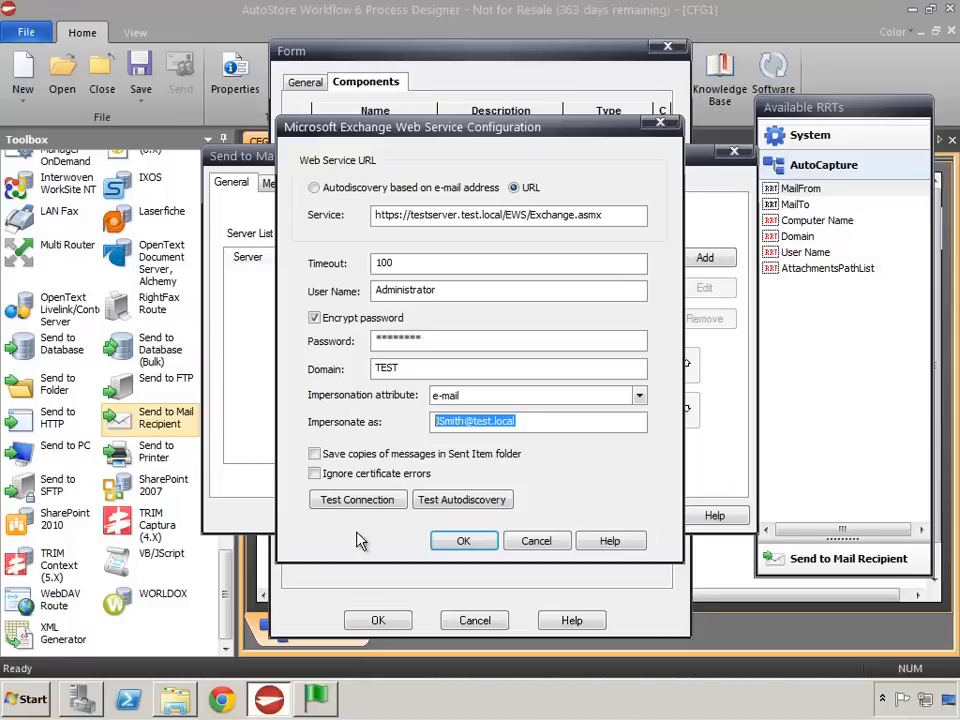
pyautogui.click(355, 505)
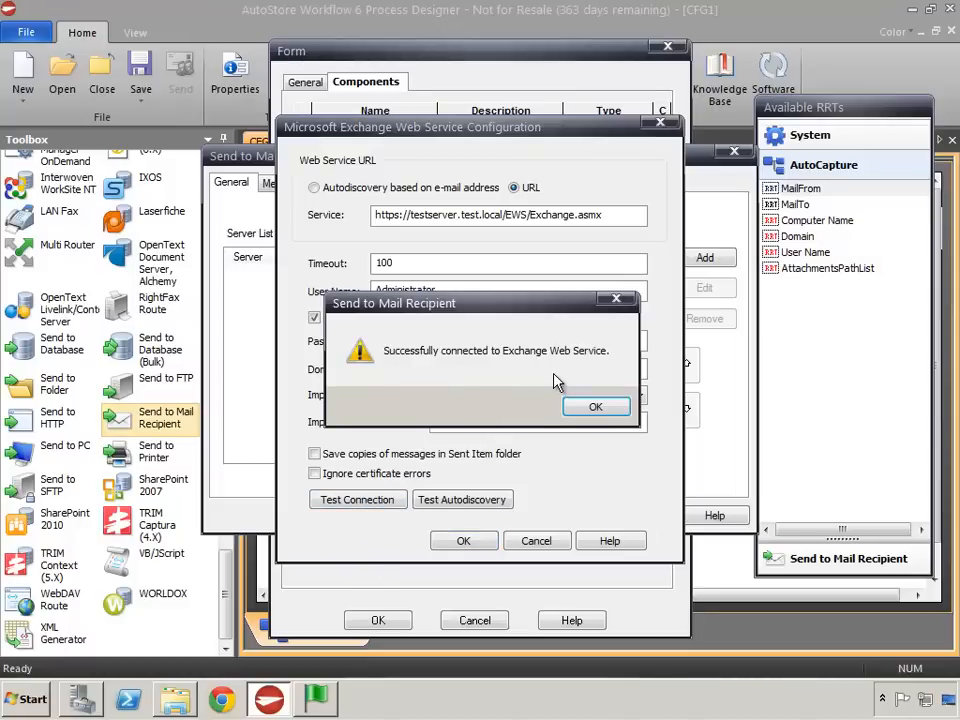
pyautogui.click(596, 407)
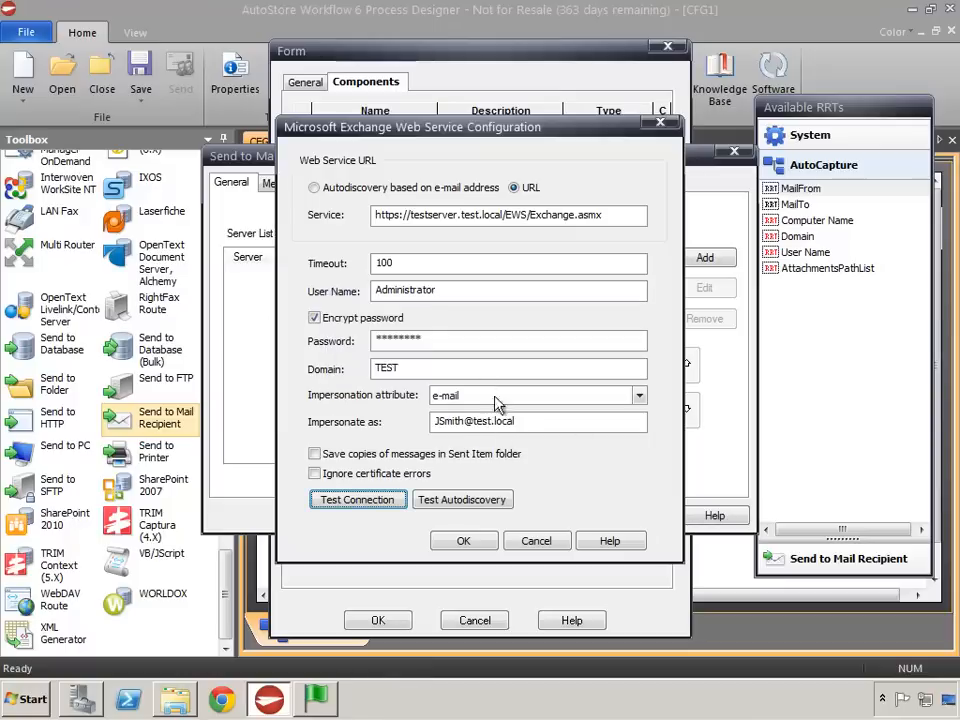
# - Replace the credentials with the test user's user name and account password and test the connection
pyautogui.doubleClick(461, 292)
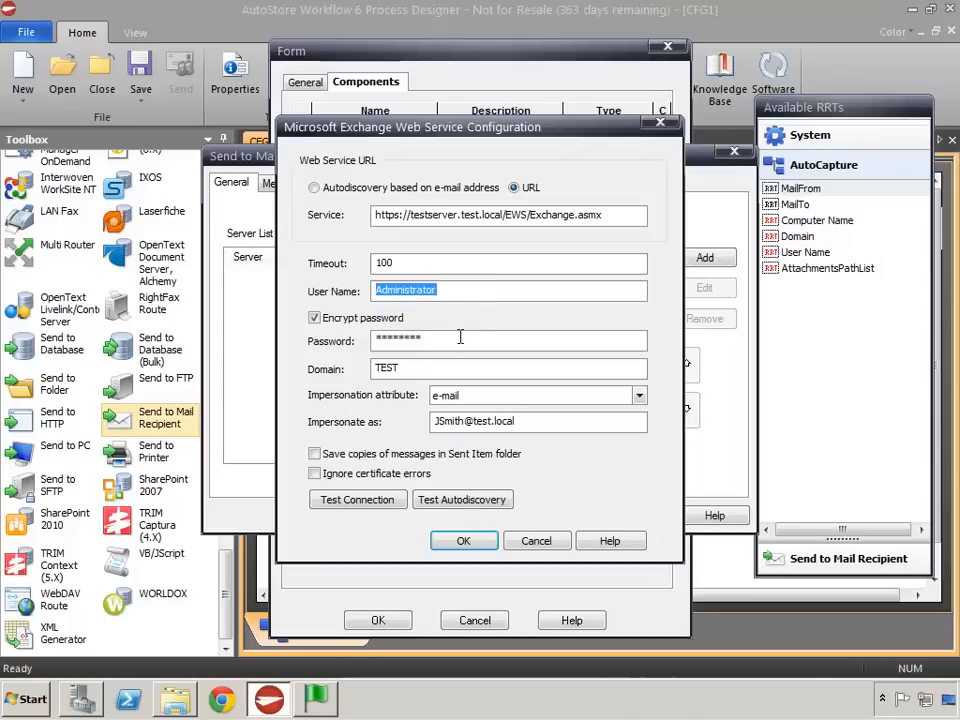
pyautogui.write('JSmith')
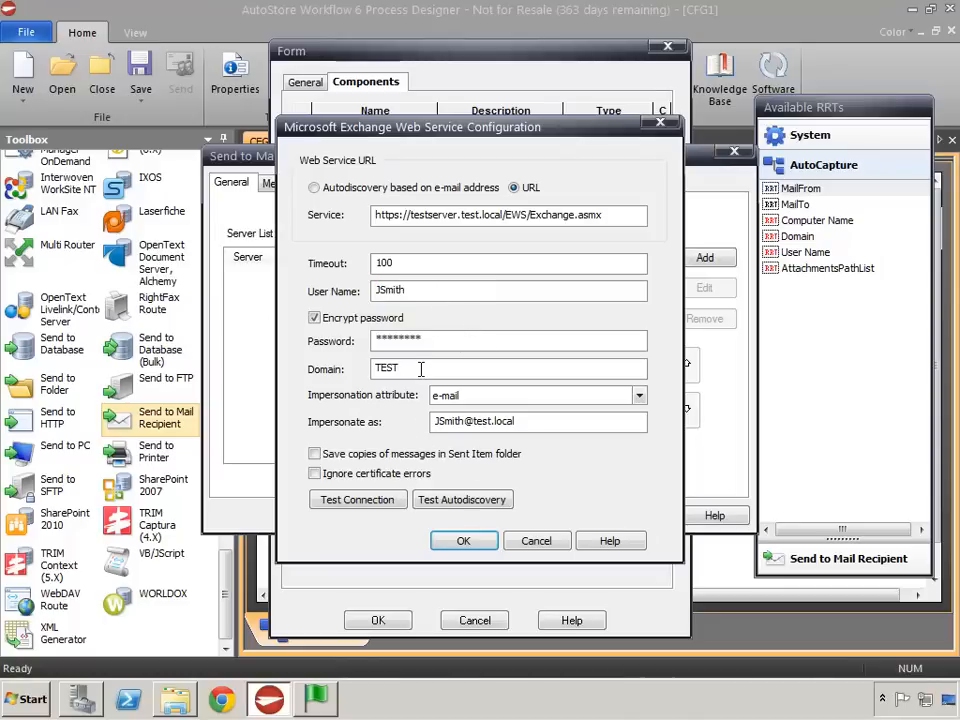
pyautogui.moveTo(421, 337); pyautogui.dragTo(314, 345)
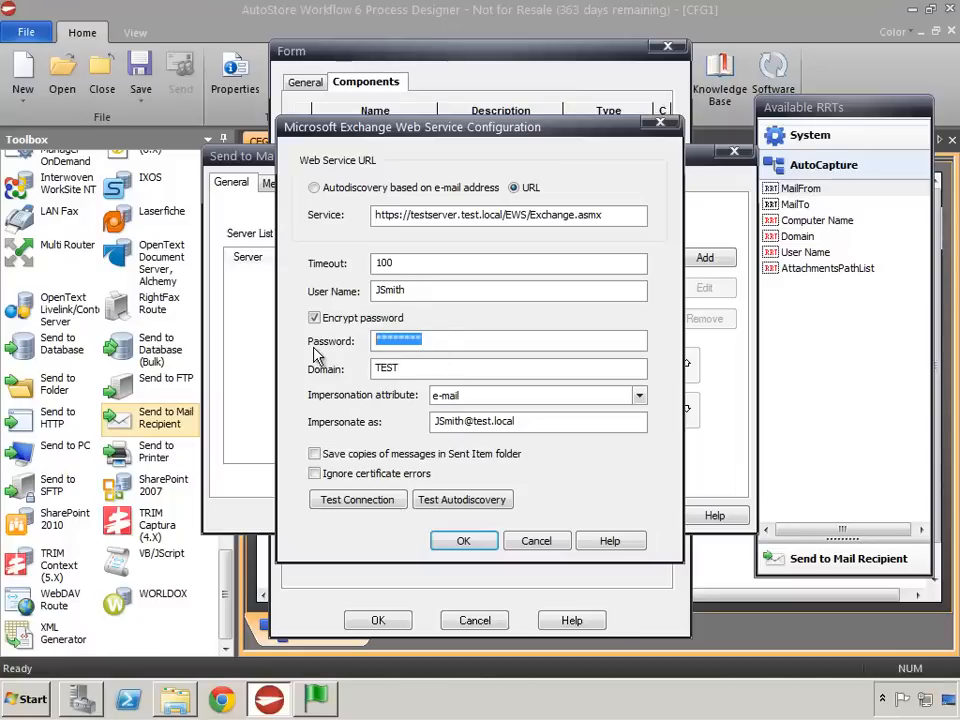
pyautogui.write('********')
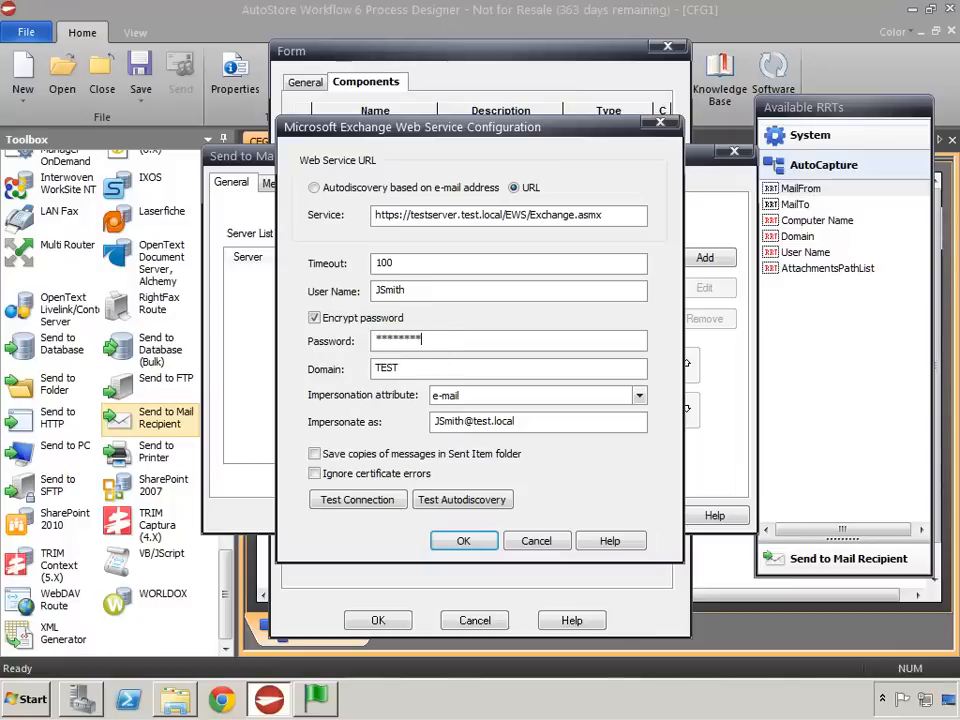
pyautogui.click(355, 504)
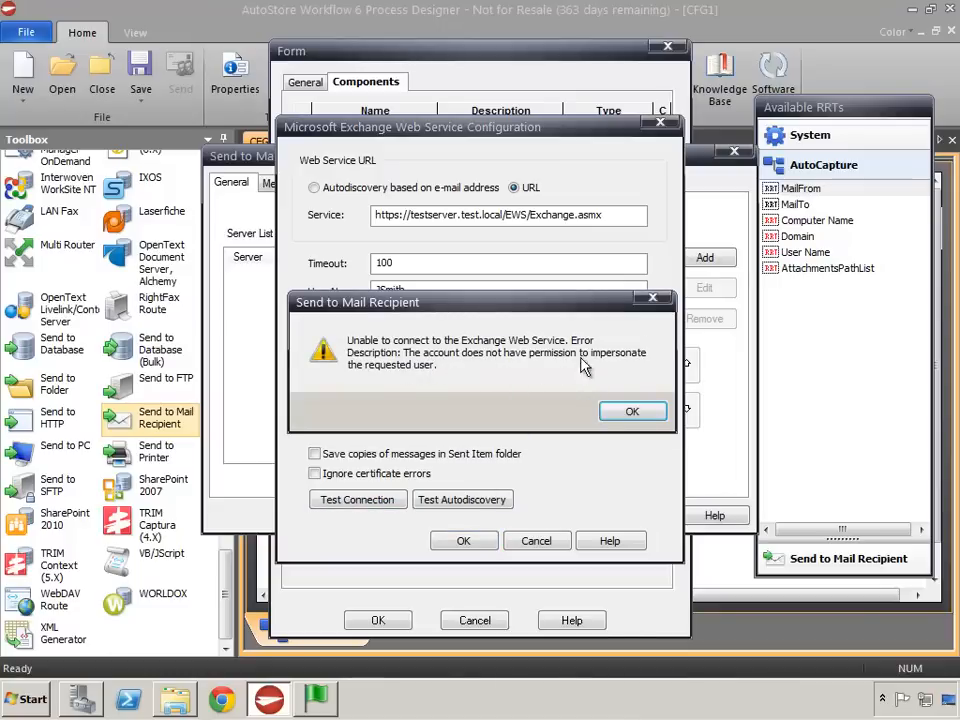
pyautogui.click(620, 413)
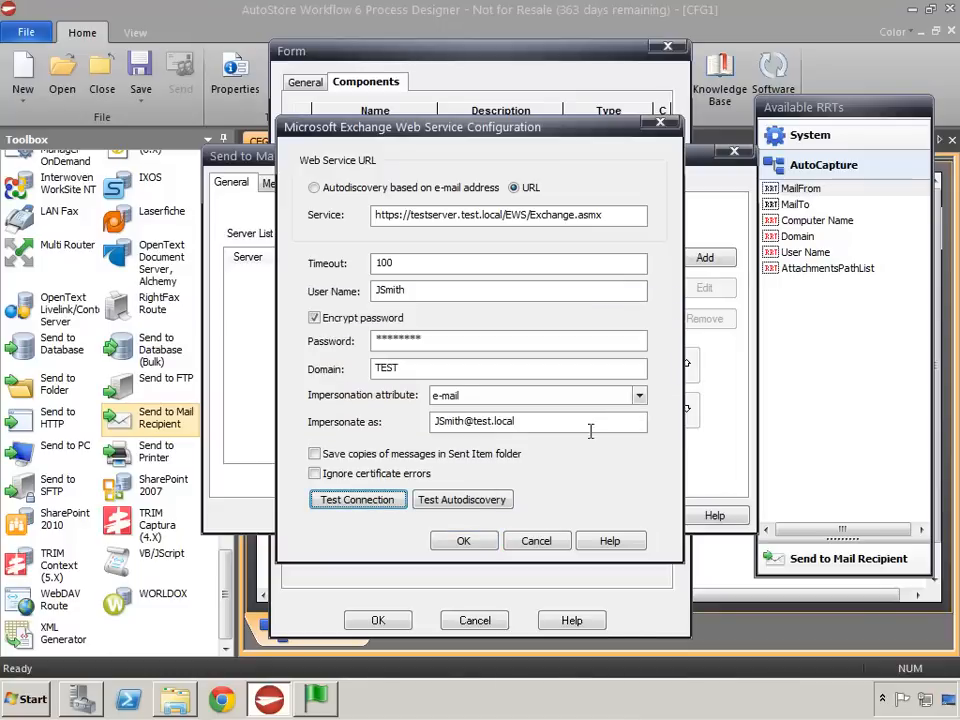
# - Set the user name back to Administrator, enter its account password and test the connection
pyautogui.doubleClick(390, 290)
pyautogui.doubleClick(531, 421)
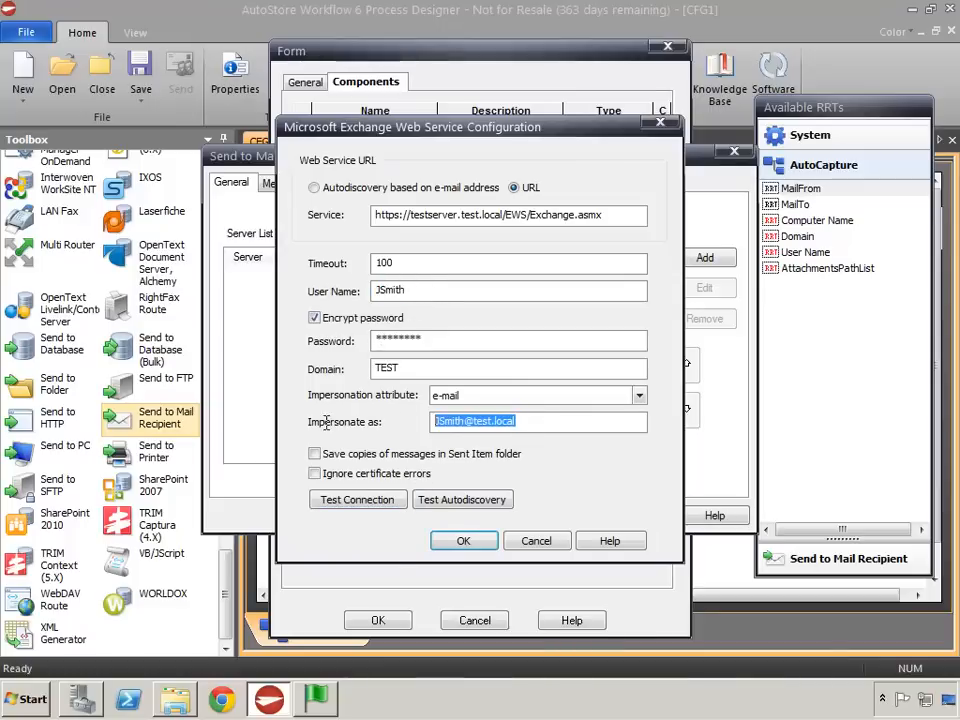
pyautogui.doubleClick(380, 291)
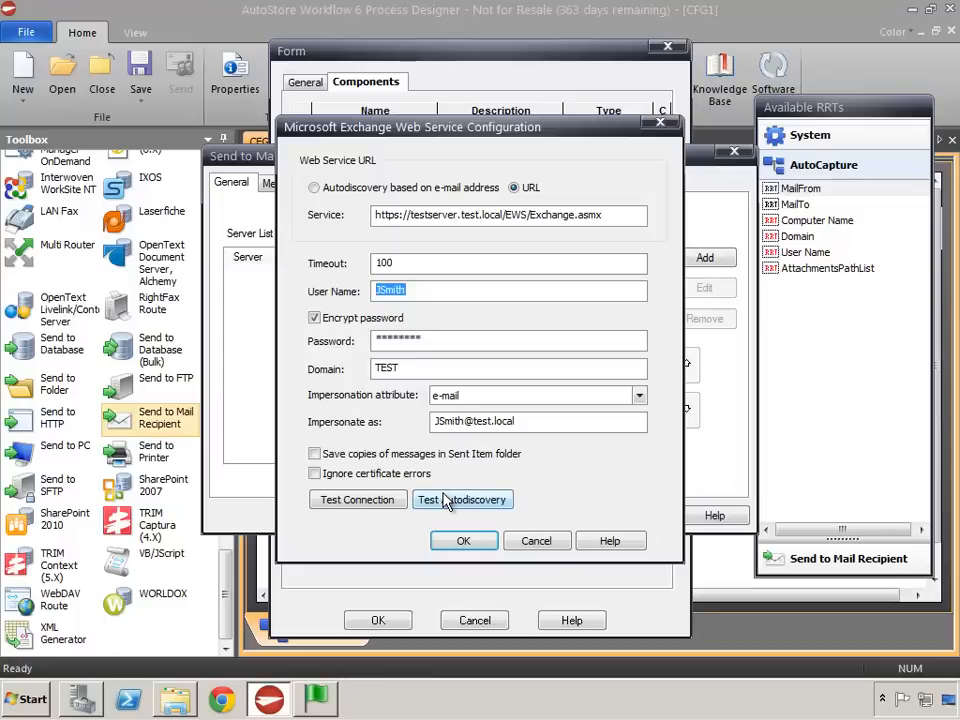
pyautogui.write('Administrator')
pyautogui.doubleClick(407, 338)
pyautogui.write('********')
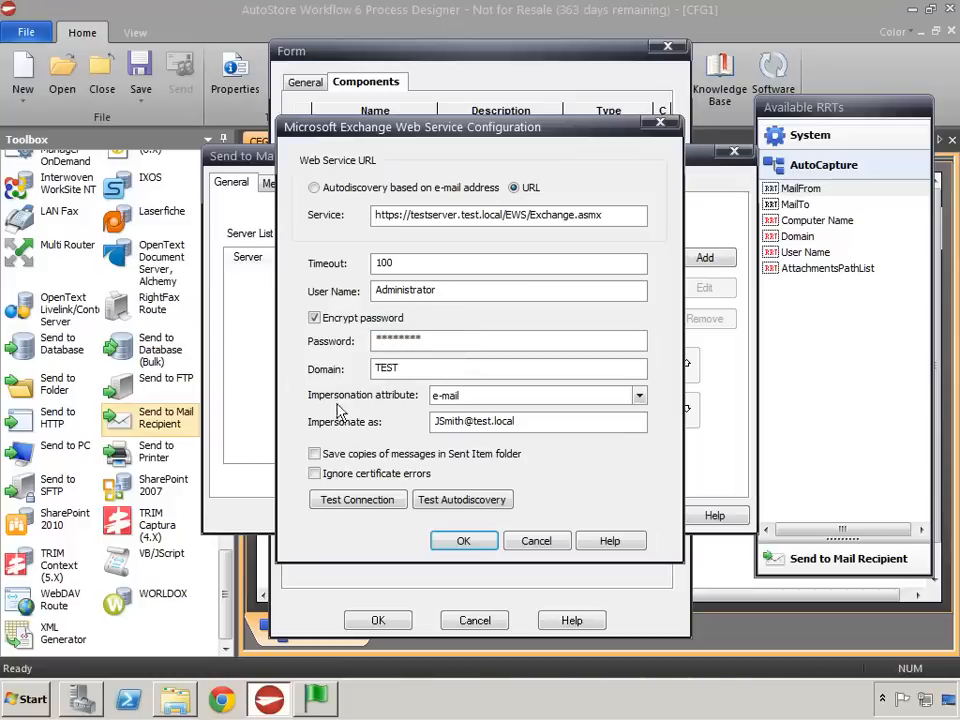
pyautogui.click(364, 502)
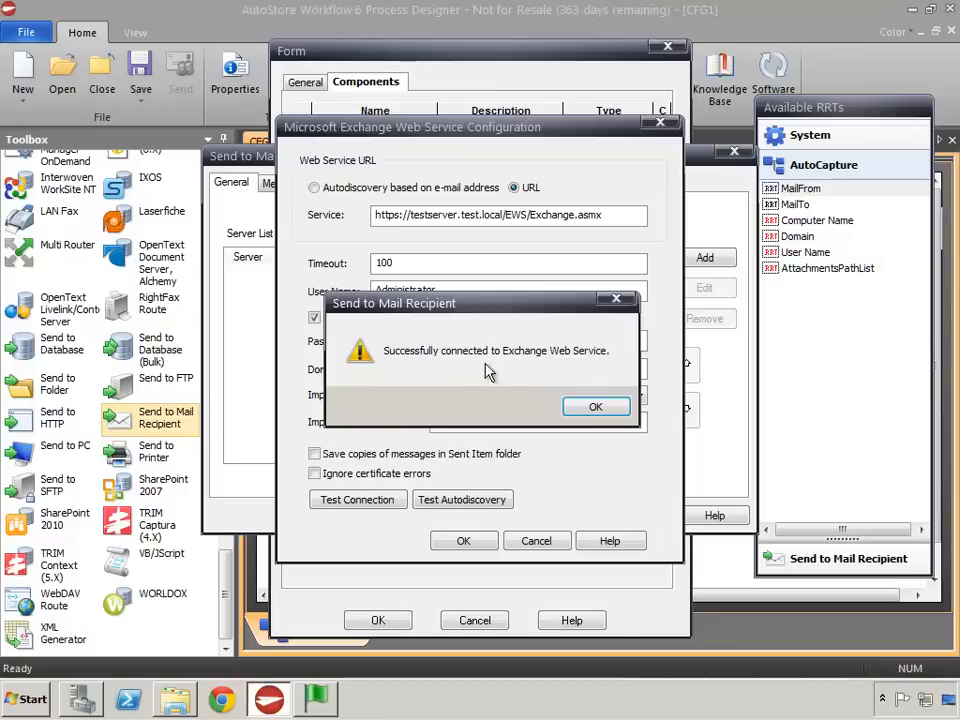
pyautogui.click(596, 410)
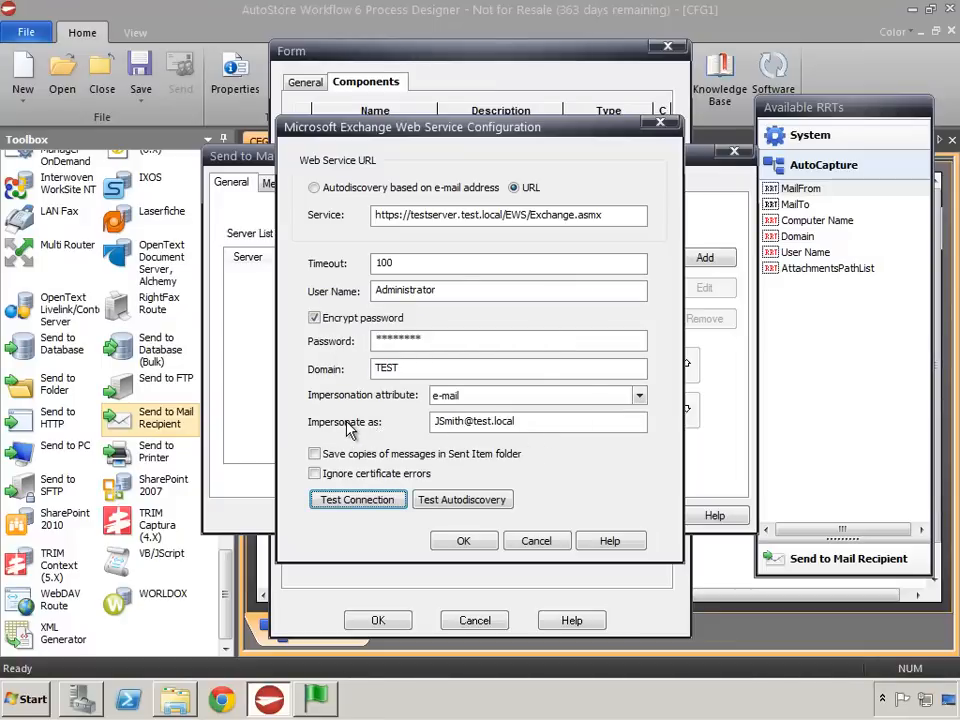
# - Replace the impersonated address with the MailFrom RRT, ~ACC::%MailFrom%~, and test the connection
pyautogui.moveTo(542, 426); pyautogui.dragTo(302, 424)
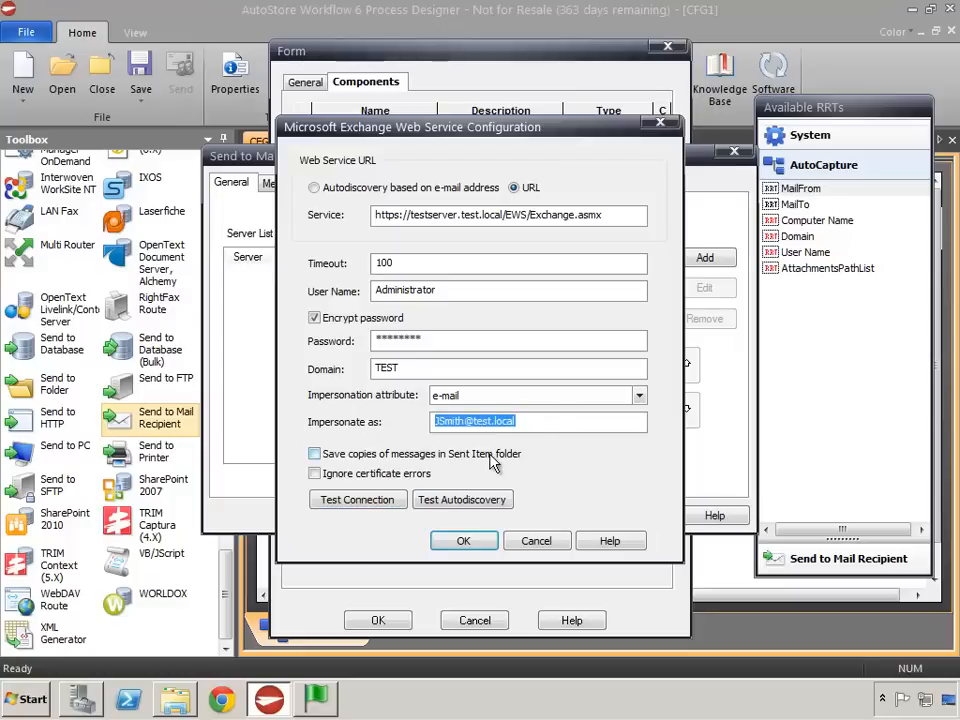
pyautogui.press('Delete')
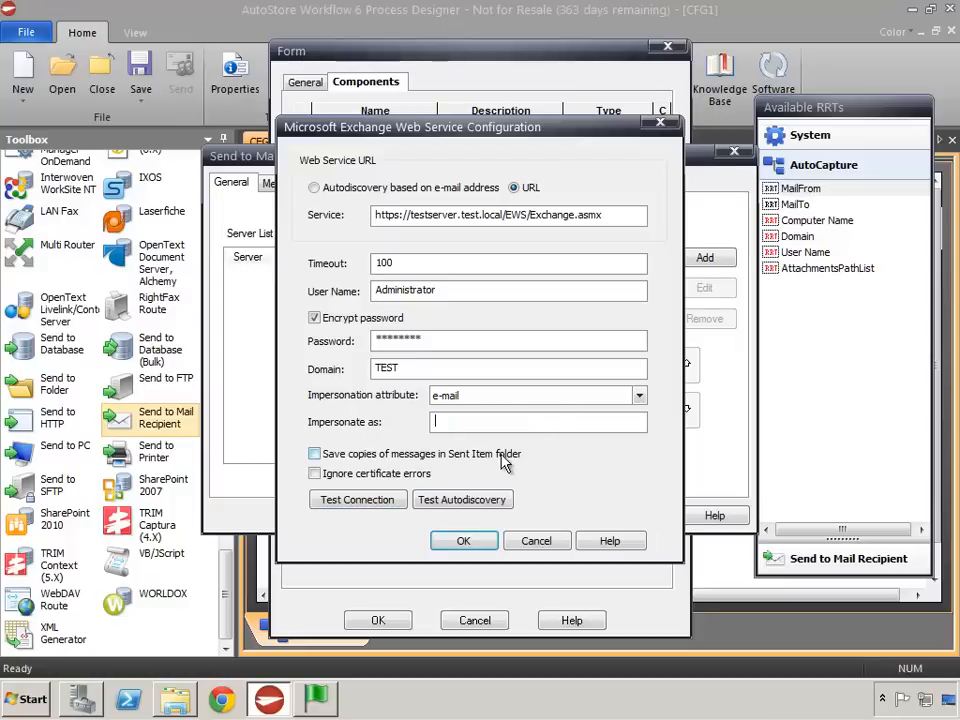
pyautogui.click(795, 189)
pyautogui.moveTo(792, 189); pyautogui.dragTo(484, 433)
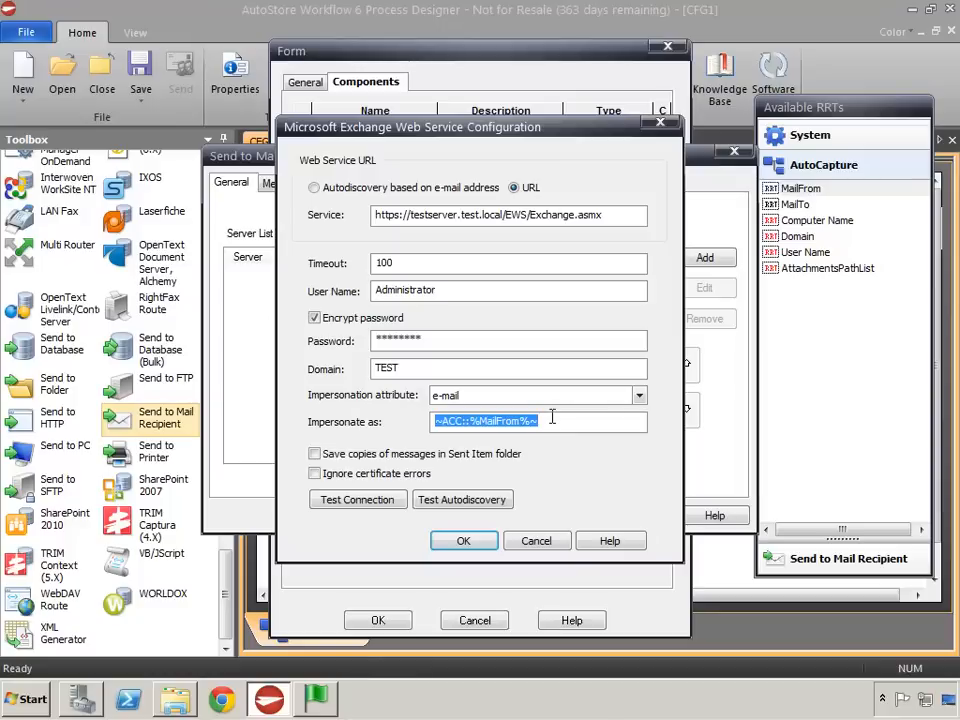
pyautogui.click(362, 499)
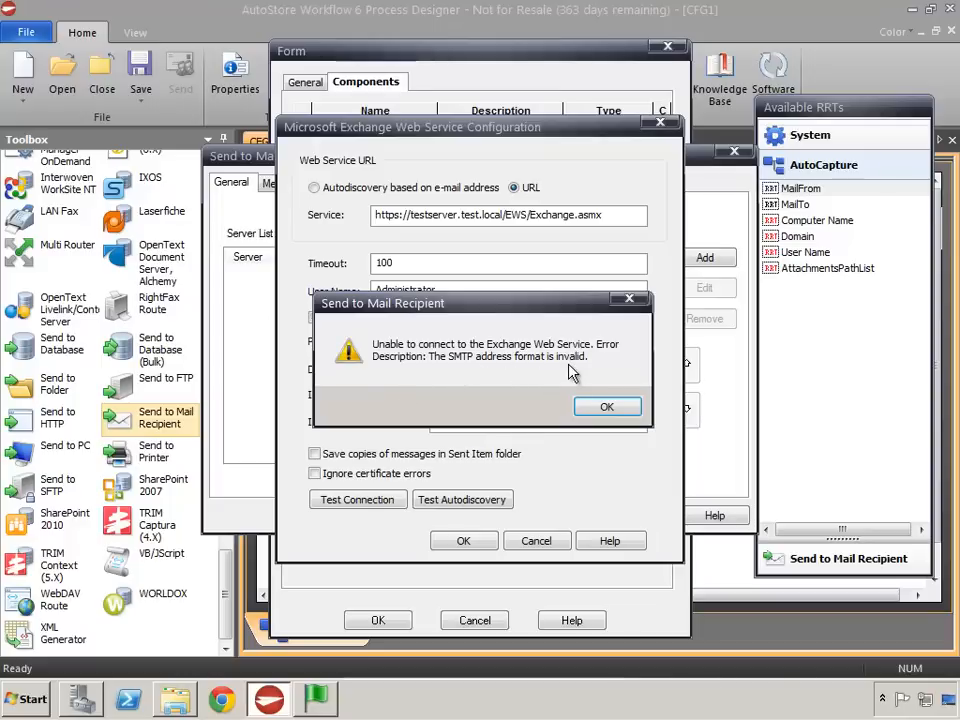
pyautogui.click(606, 410)
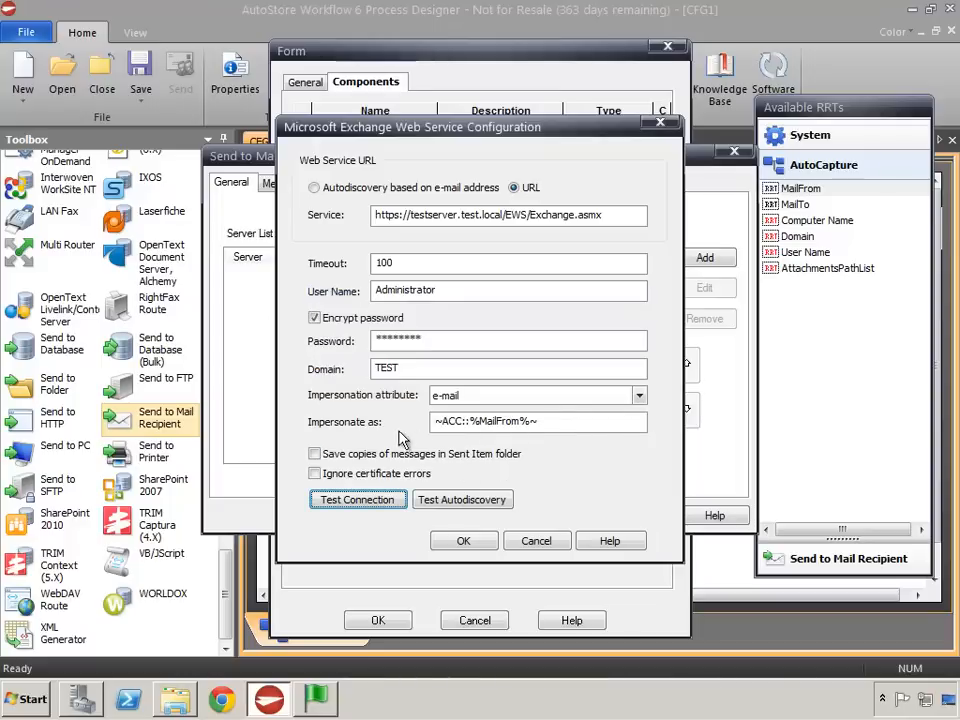
# - Set the impersonated account to the test user's e-mail address and test the Exchange connection
pyautogui.moveTo(551, 427); pyautogui.dragTo(398, 421)
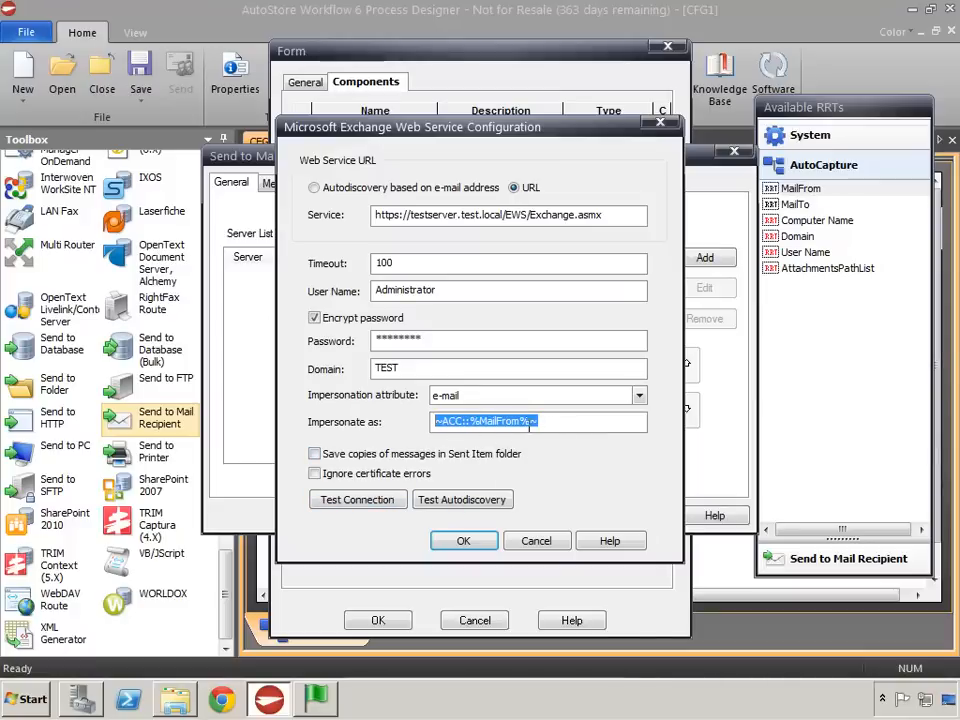
pyautogui.write('JSmith@test.local')
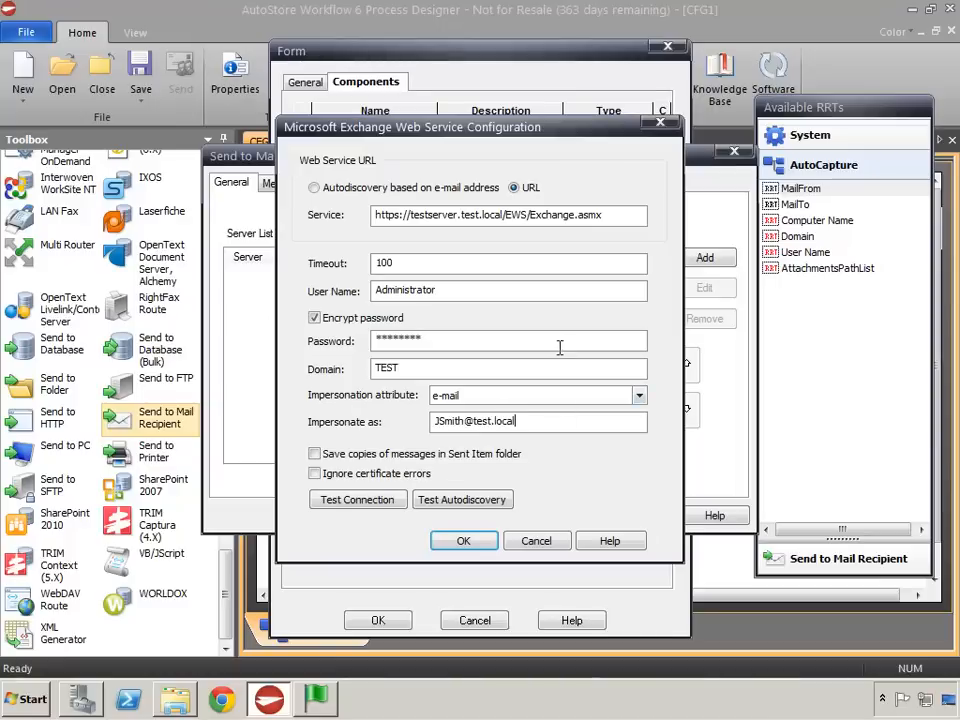
pyautogui.click(360, 499)
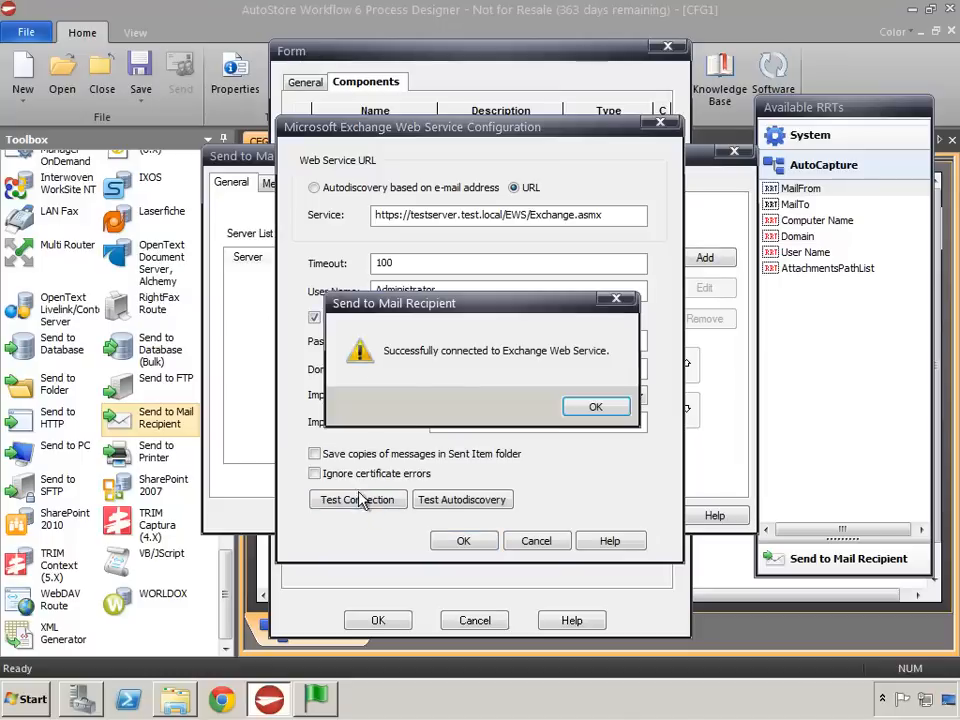
pyautogui.click(592, 407)
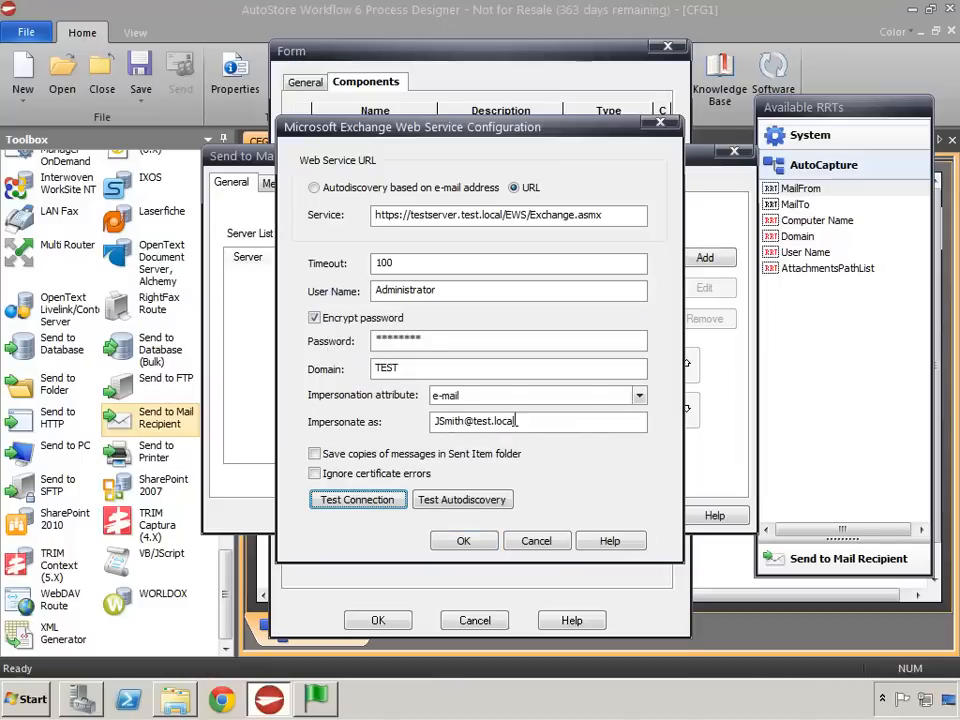
# - Restore the MailFrom RRT as the impersonated account, enable saving message copies in the Sent Item folder, and accept the Exchange configuration
pyautogui.moveTo(536, 420); pyautogui.dragTo(432, 421)
pyautogui.press('BackSpace')
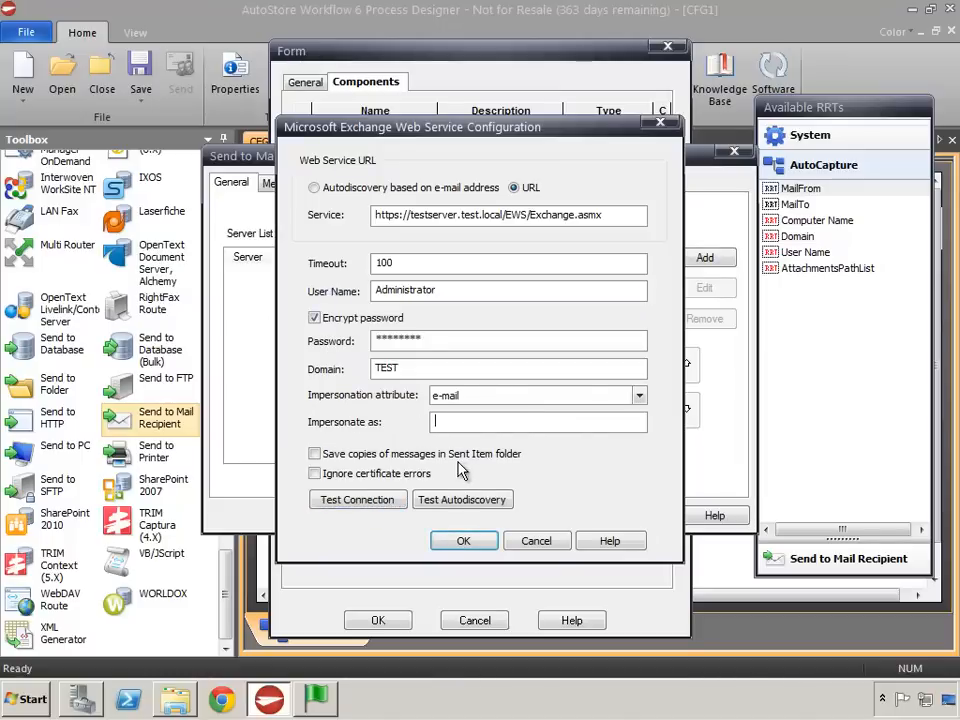
pyautogui.moveTo(800, 188); pyautogui.dragTo(476, 430)
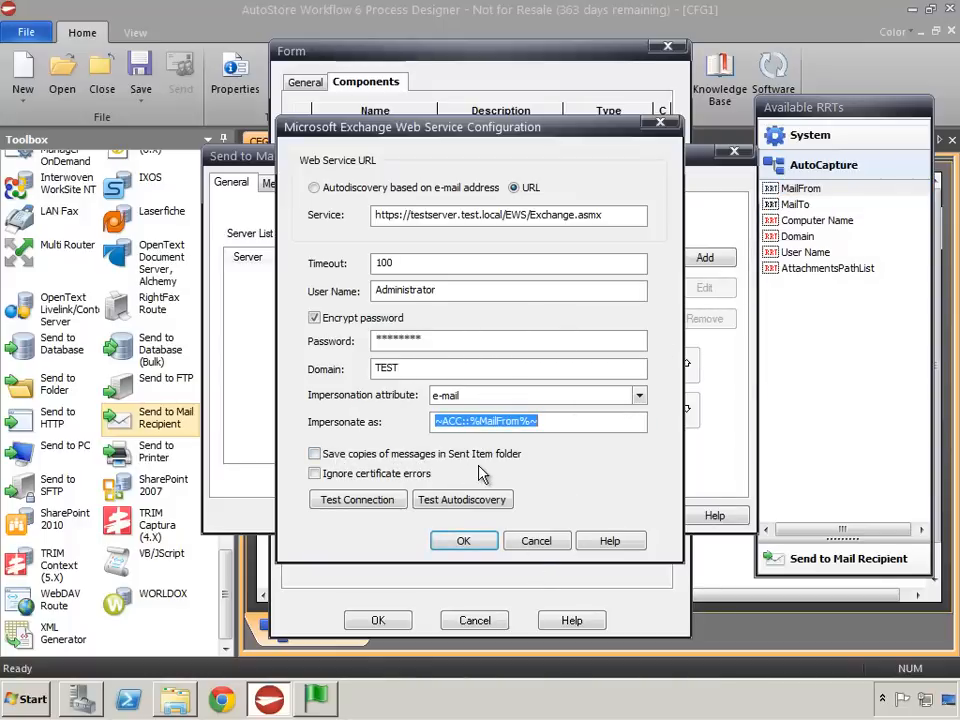
pyautogui.click(316, 454)
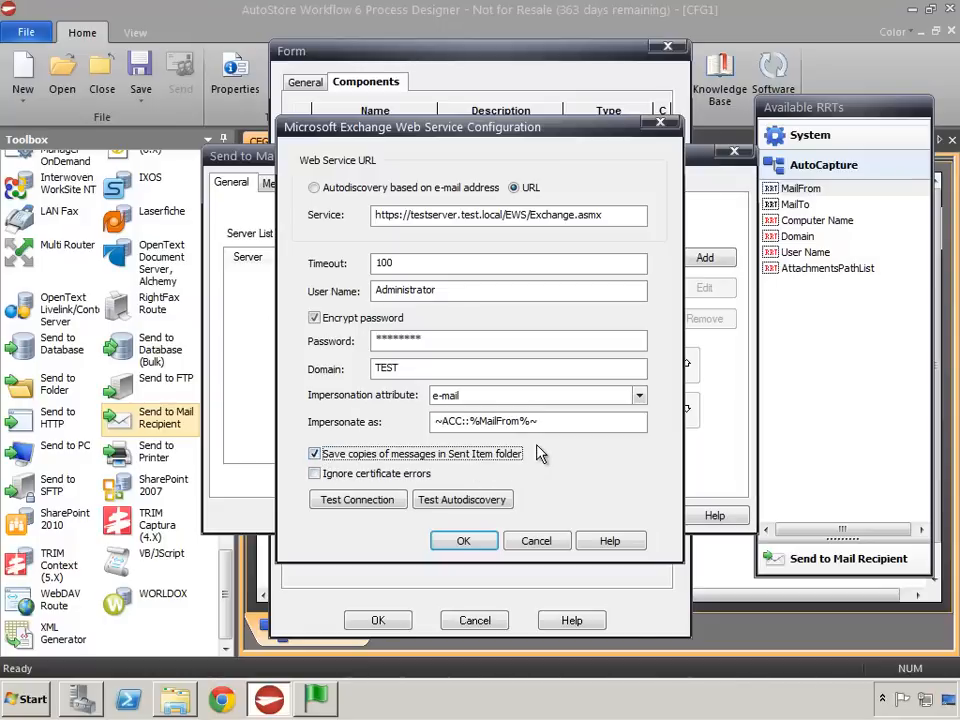
pyautogui.moveTo(558, 422); pyautogui.dragTo(432, 422)
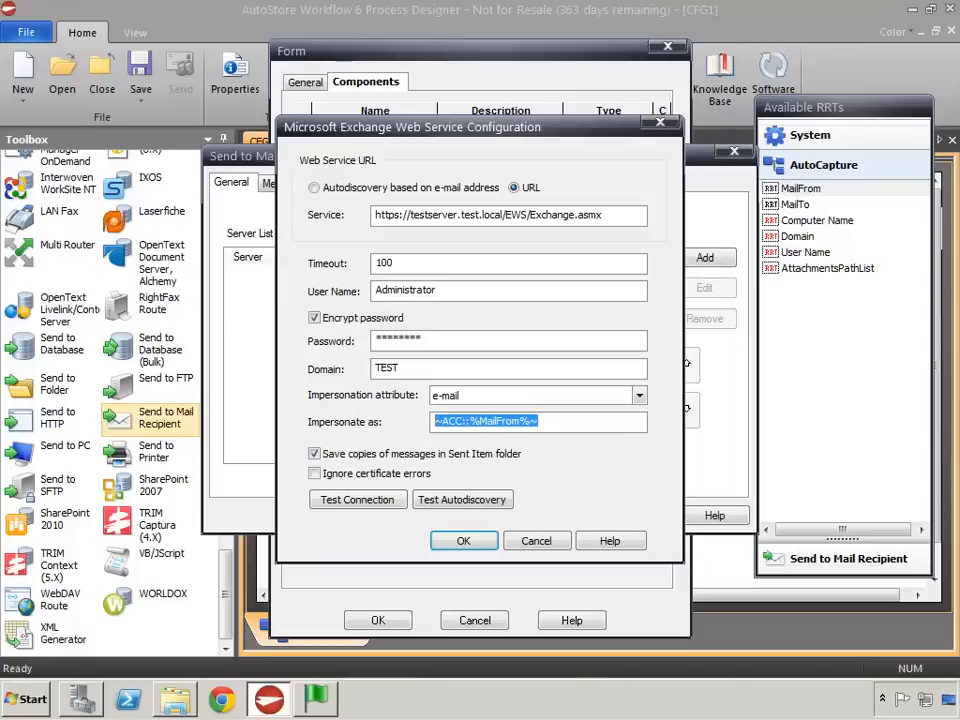
pyautogui.moveTo(458, 289); pyautogui.dragTo(355, 297)
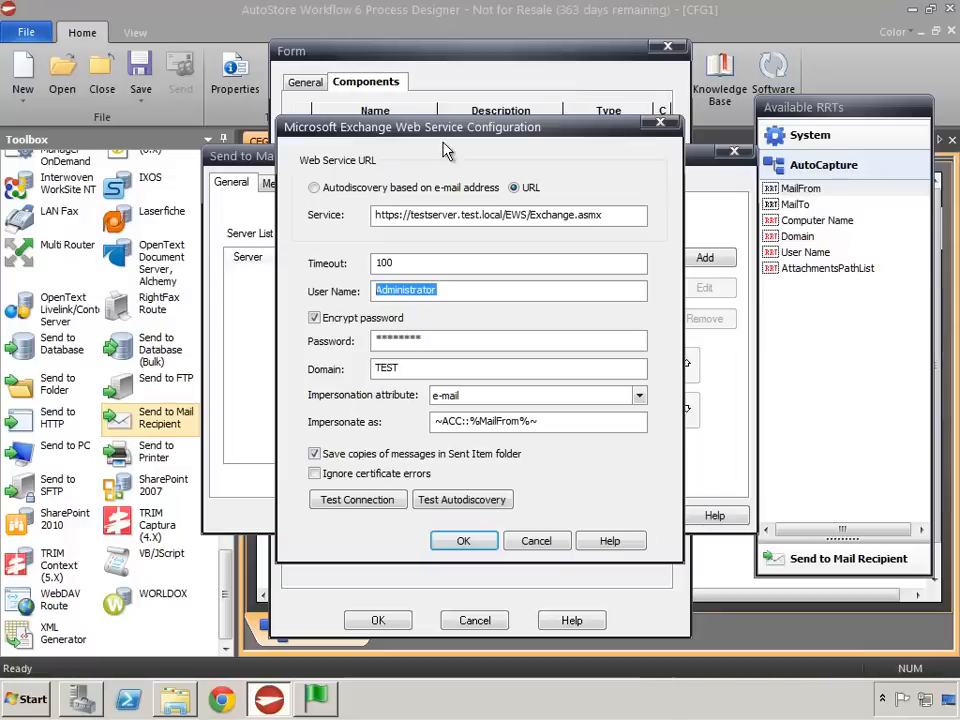
pyautogui.click(451, 548)
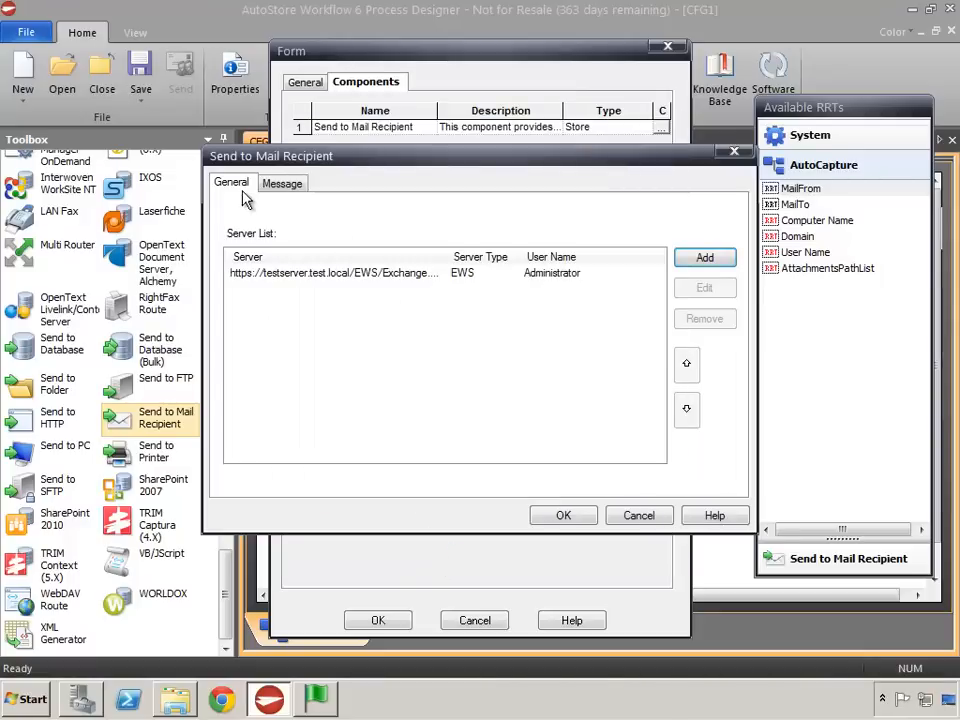
# - Fill the mail message's From field with the MailFrom RRT and its To field with the MailTo RRT
pyautogui.click(280, 183)
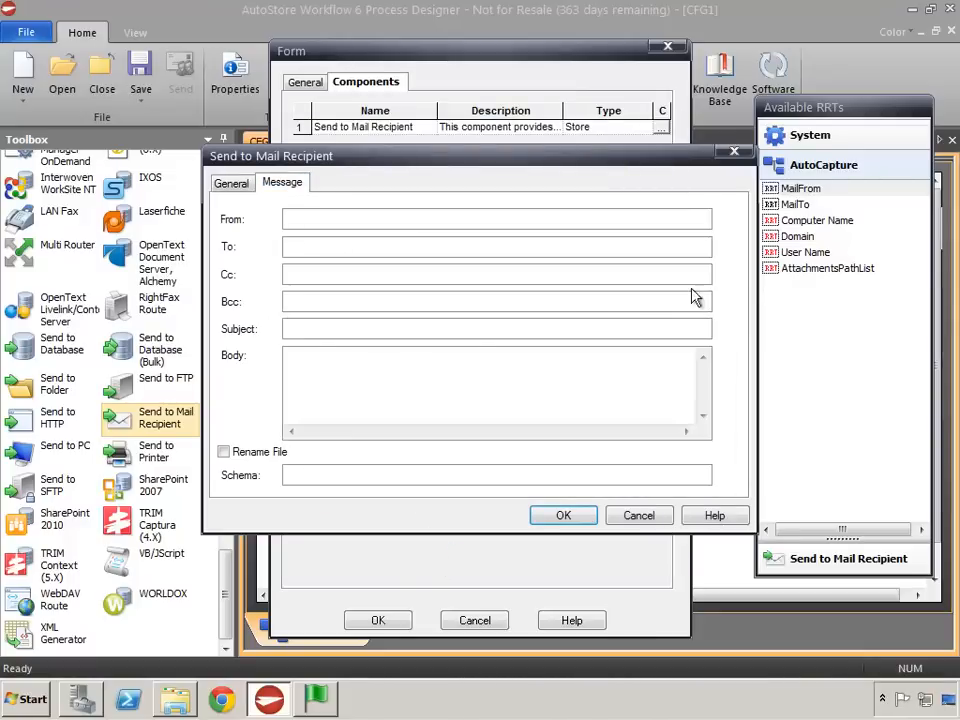
pyautogui.moveTo(799, 188); pyautogui.dragTo(437, 229)
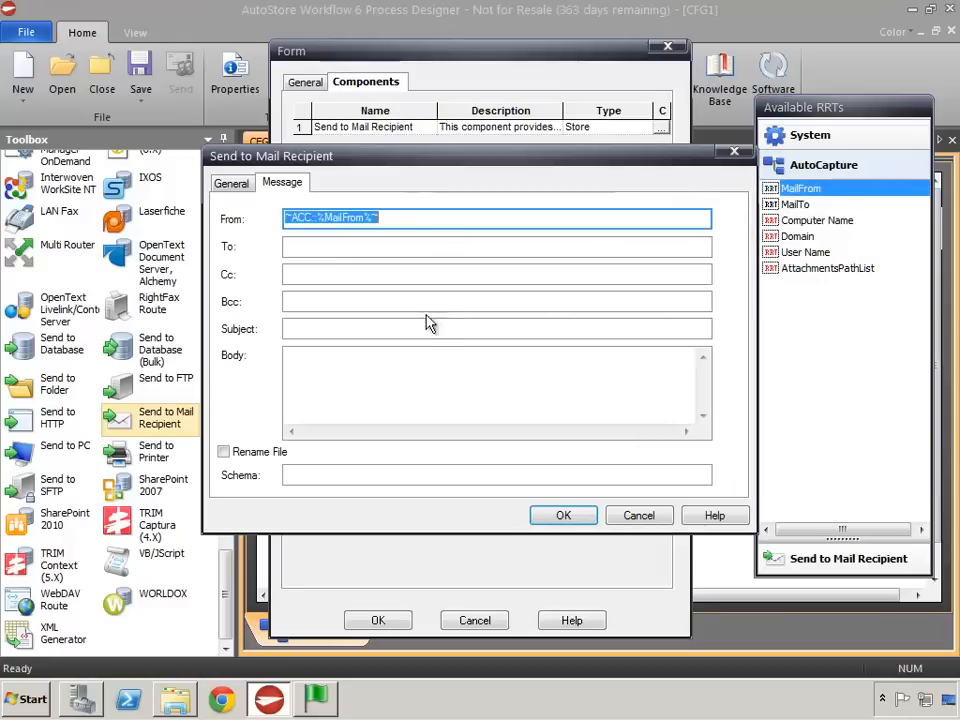
pyautogui.moveTo(795, 204); pyautogui.dragTo(454, 250)
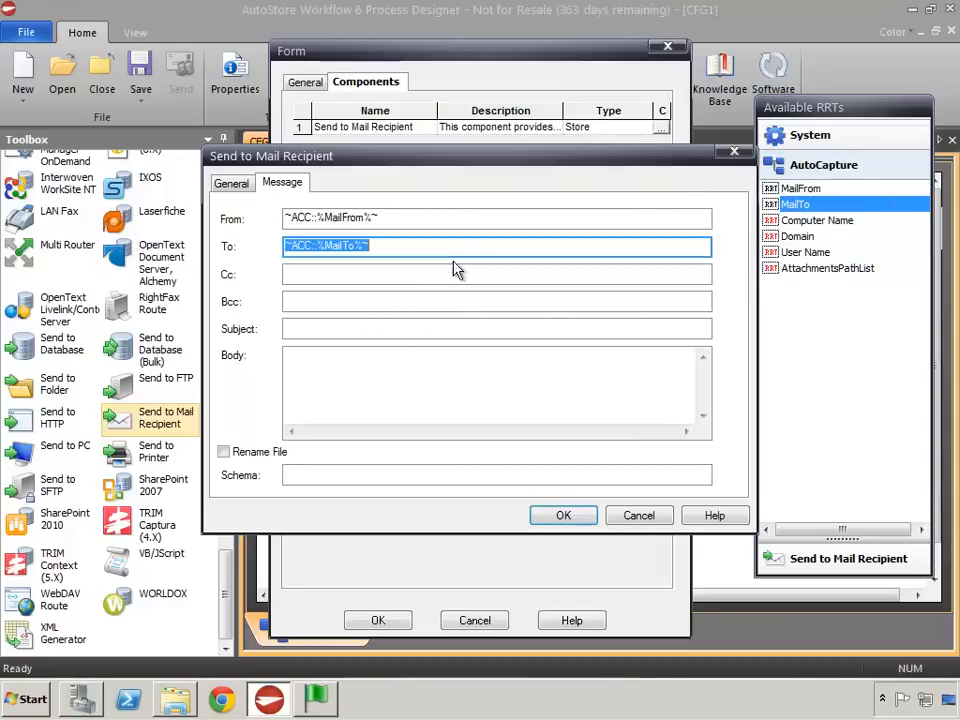
# - Set the subject to "Test Impersonation" and the body to "This is a sample message", and confirm the component, form and AutoCapture settings
pyautogui.click(326, 327)
pyautogui.write('Test Im')
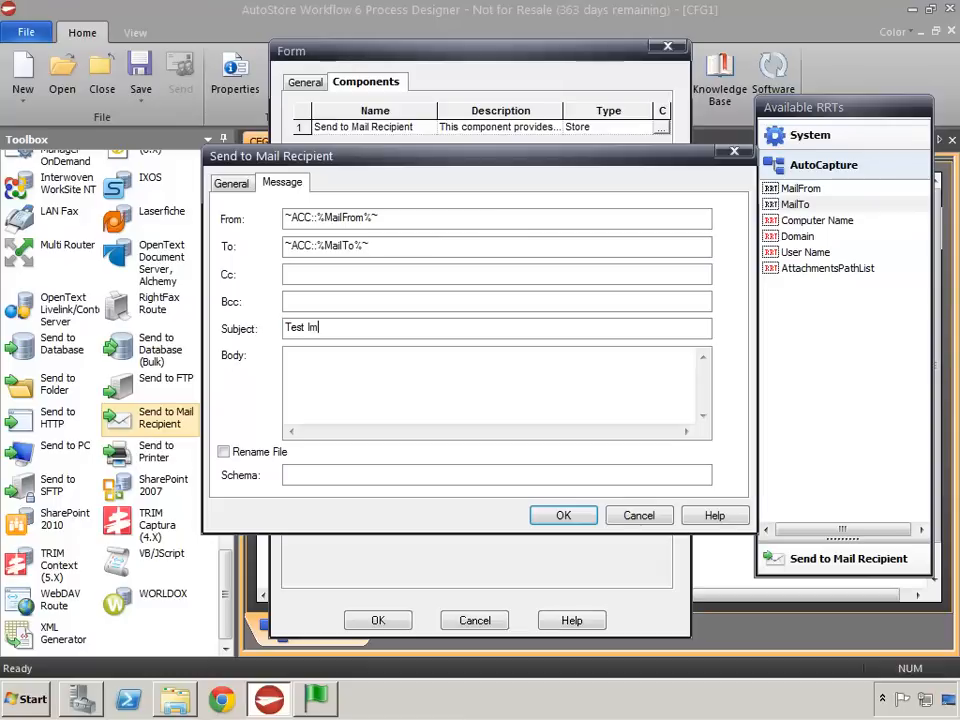
pyautogui.write('personation')
pyautogui.write('This is')
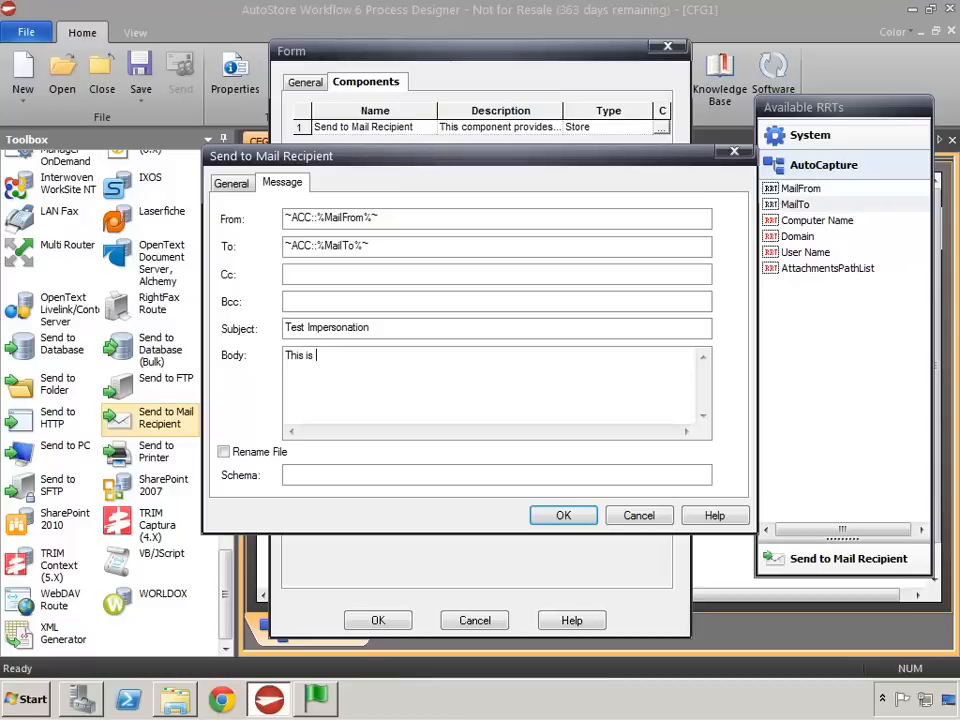
pyautogui.write(' a sample ')
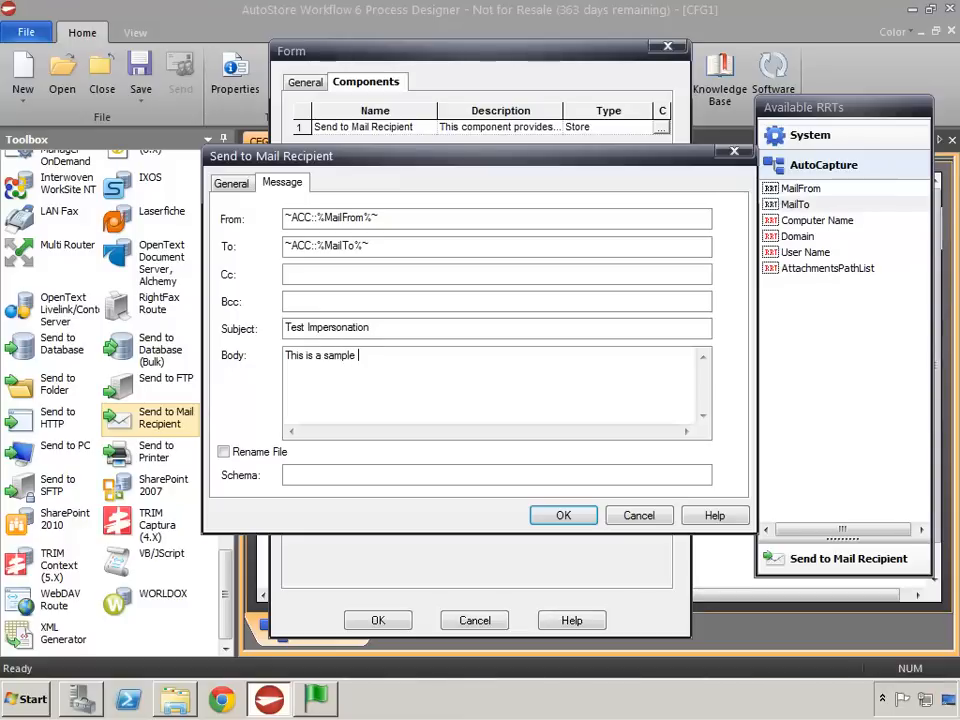
pyautogui.write('message.')
pyautogui.click(560, 520)
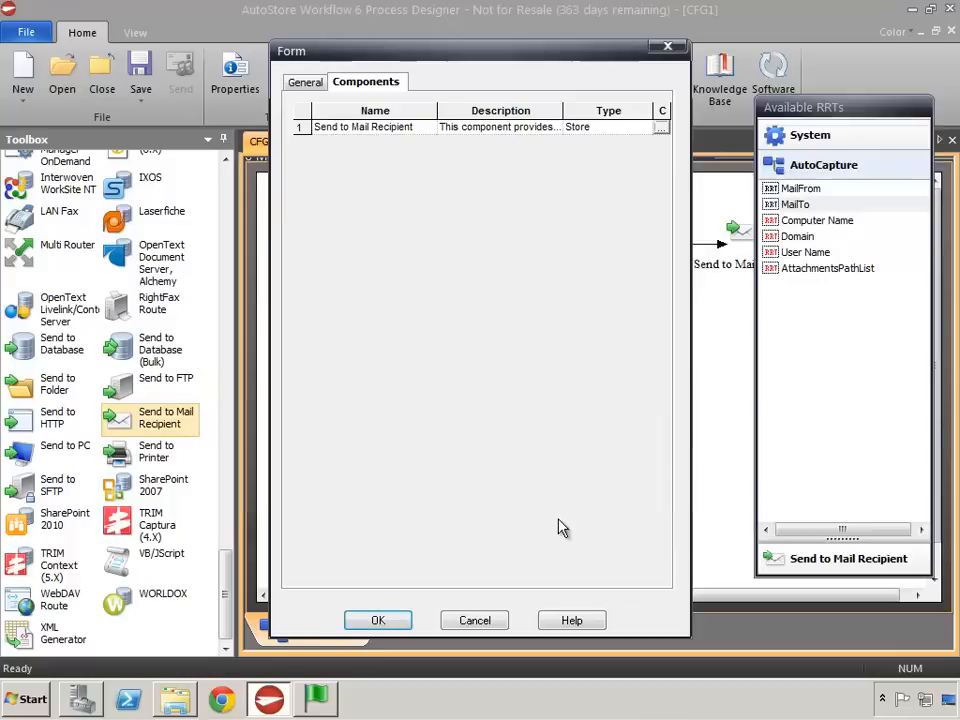
pyautogui.click(389, 628)
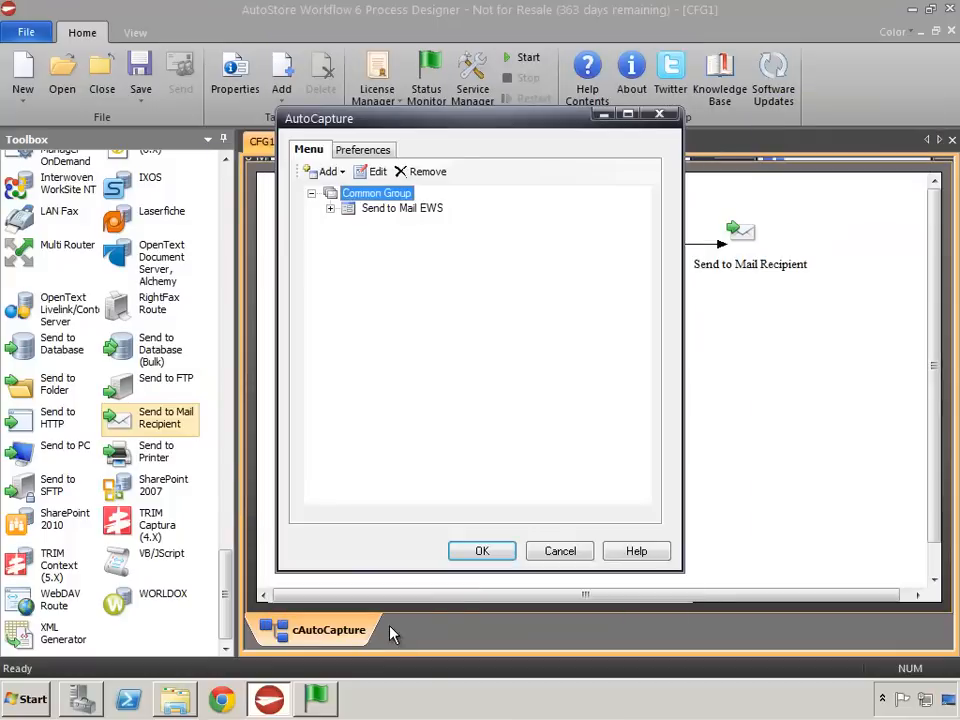
pyautogui.click(482, 551)
# - Save the workflow as Impersonation EWS.cfg in the CFG folder inside Impersonation EWS
pyautogui.click(140, 72)
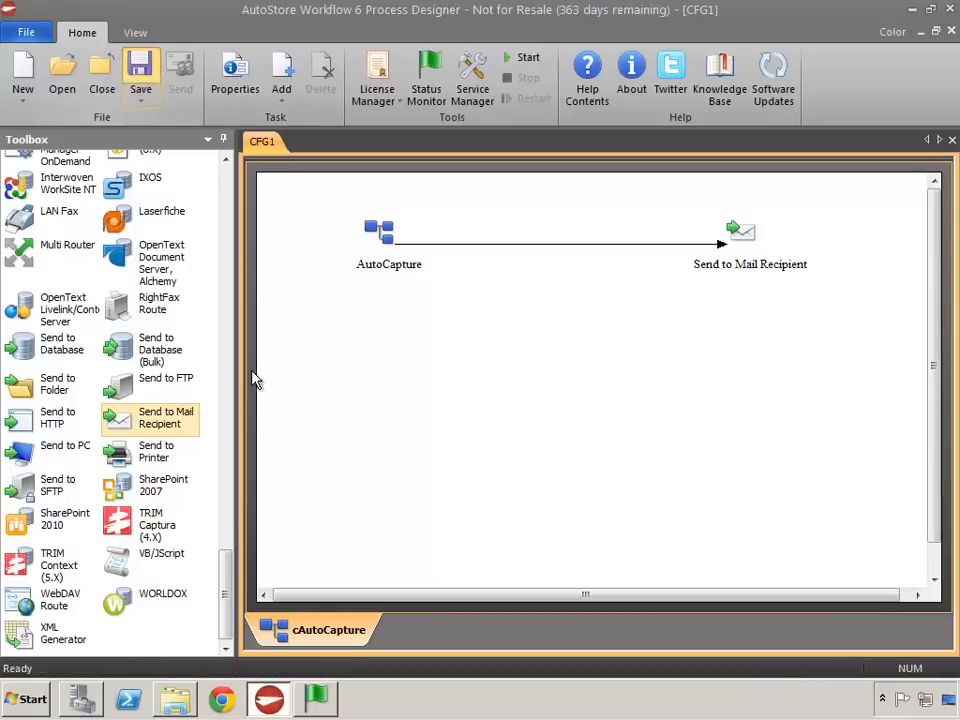
pyautogui.doubleClick(352, 230)
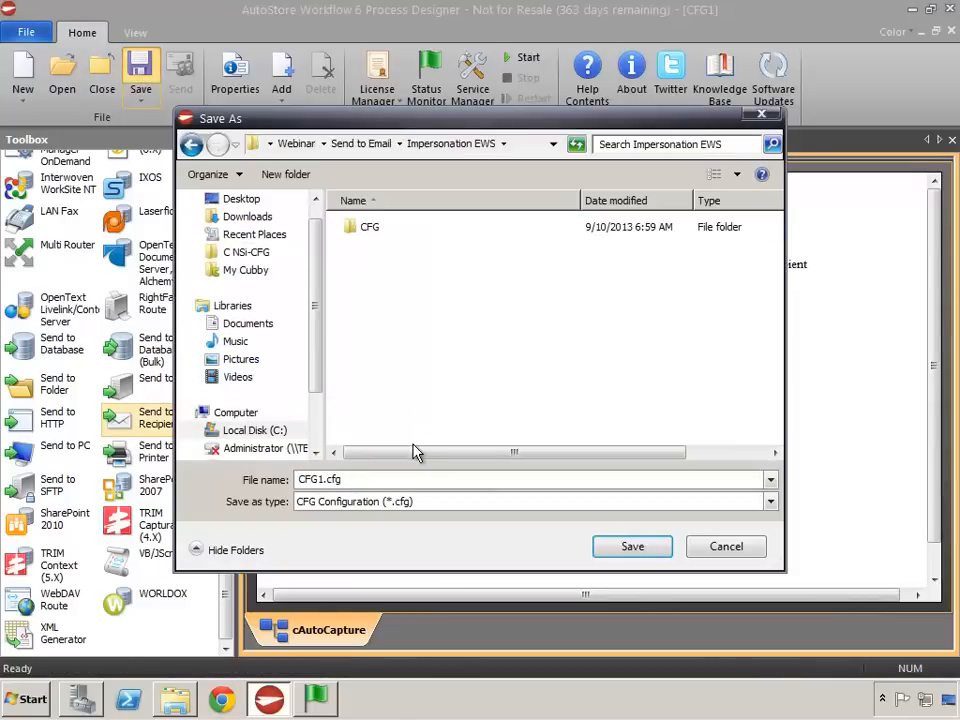
pyautogui.doubleClick(354, 232)
pyautogui.click(309, 480)
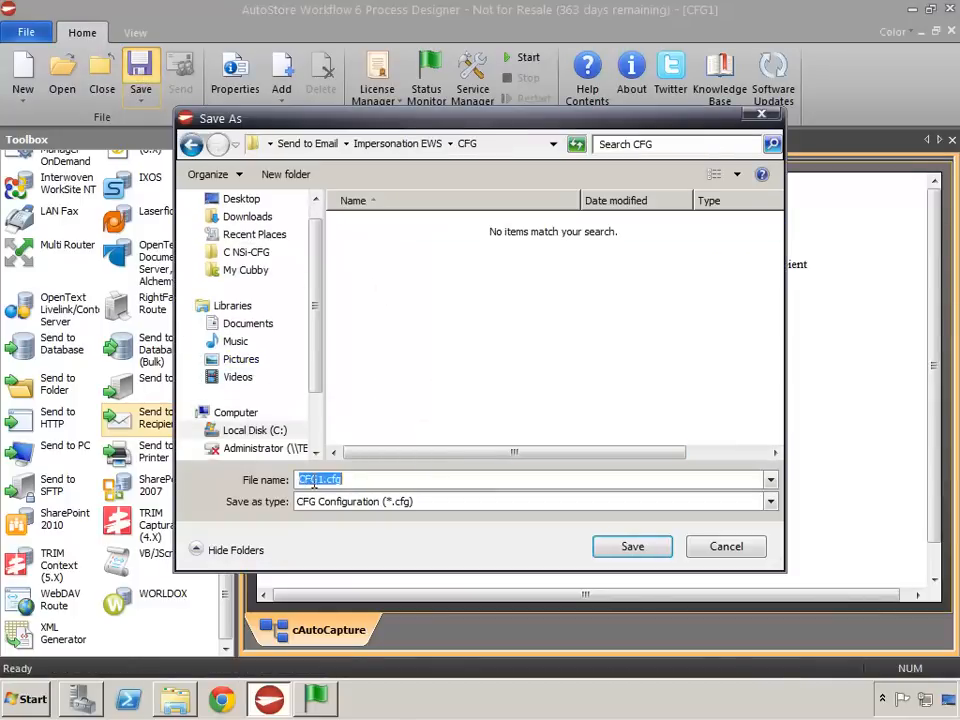
pyautogui.moveTo(325, 480); pyautogui.dragTo(297, 480)
pyautogui.write('Impersonation EWS')
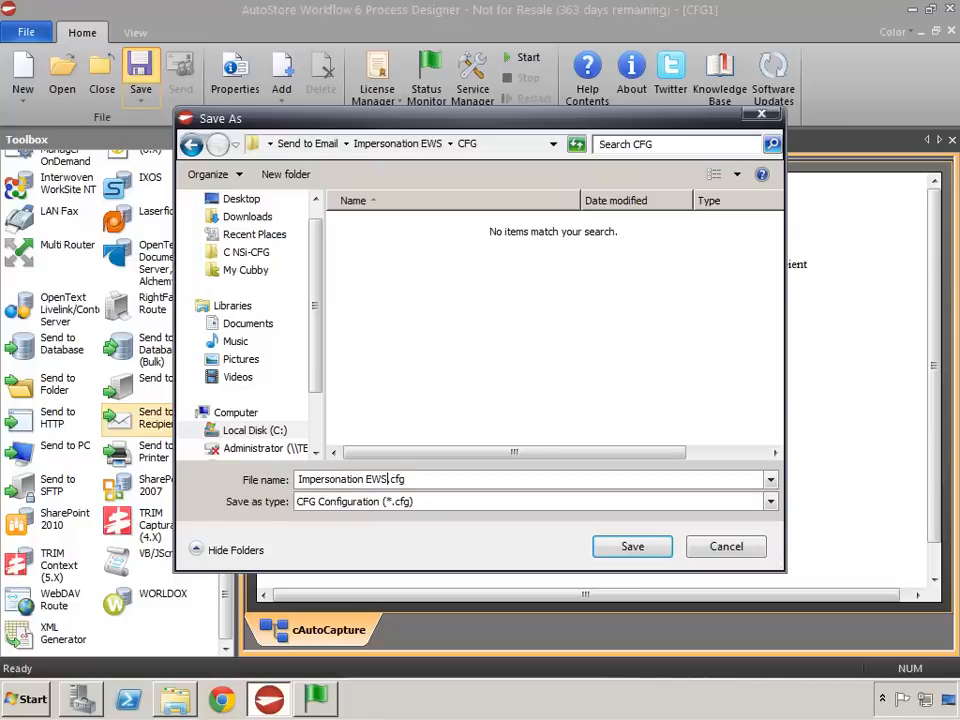
pyautogui.click(632, 548)
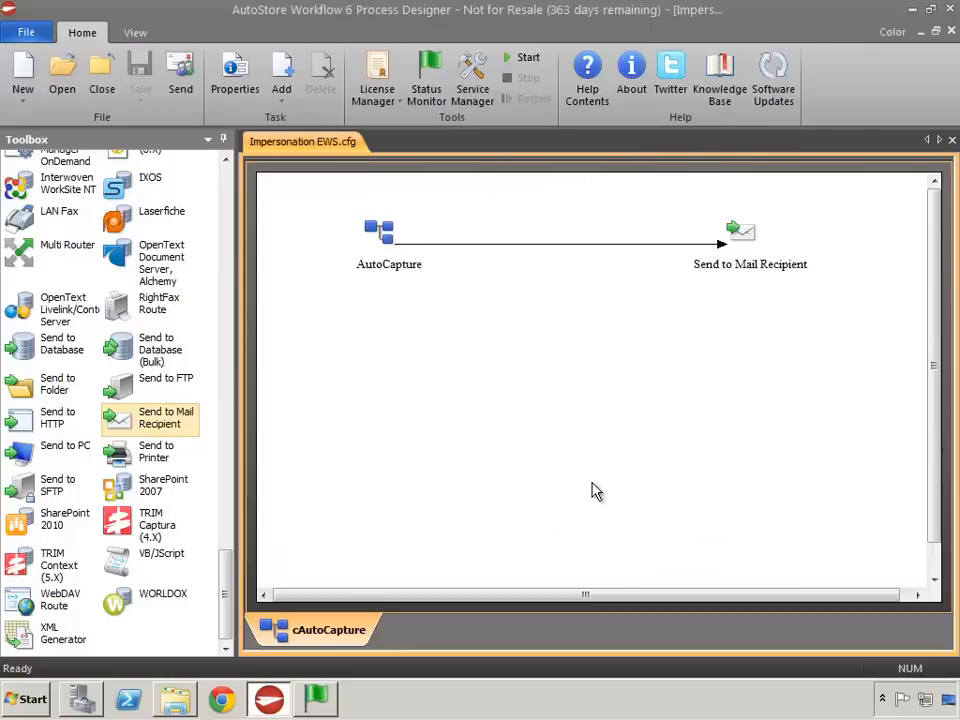
# - Start the AutoStore service, minimize Process Designer and bring up Status Monitor
pyautogui.click(522, 57)
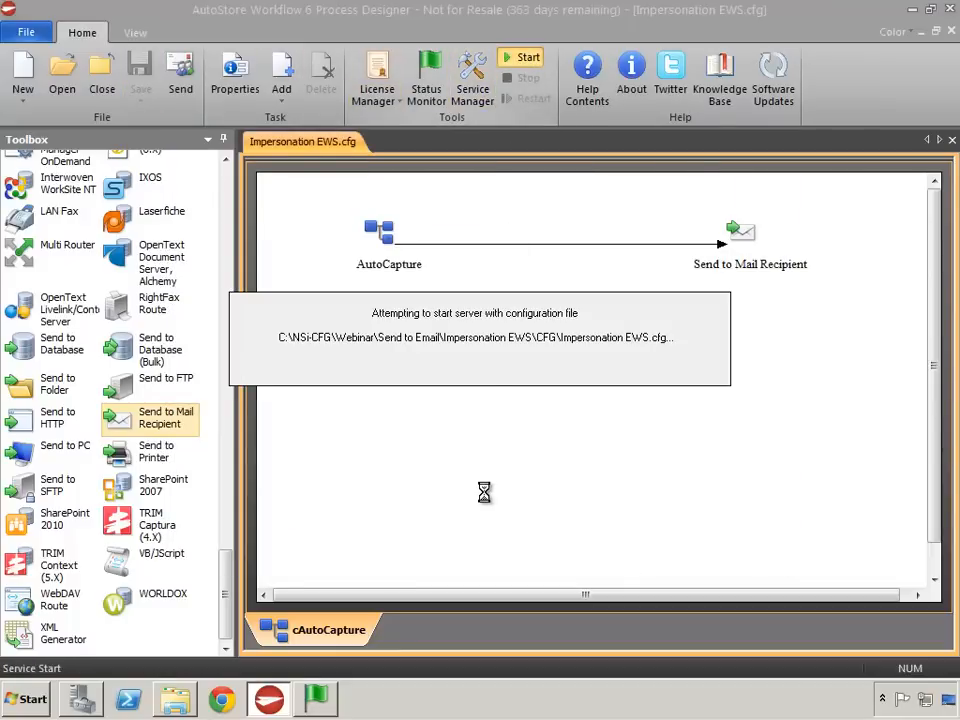
pyautogui.click(913, 10)
pyautogui.click(316, 698)
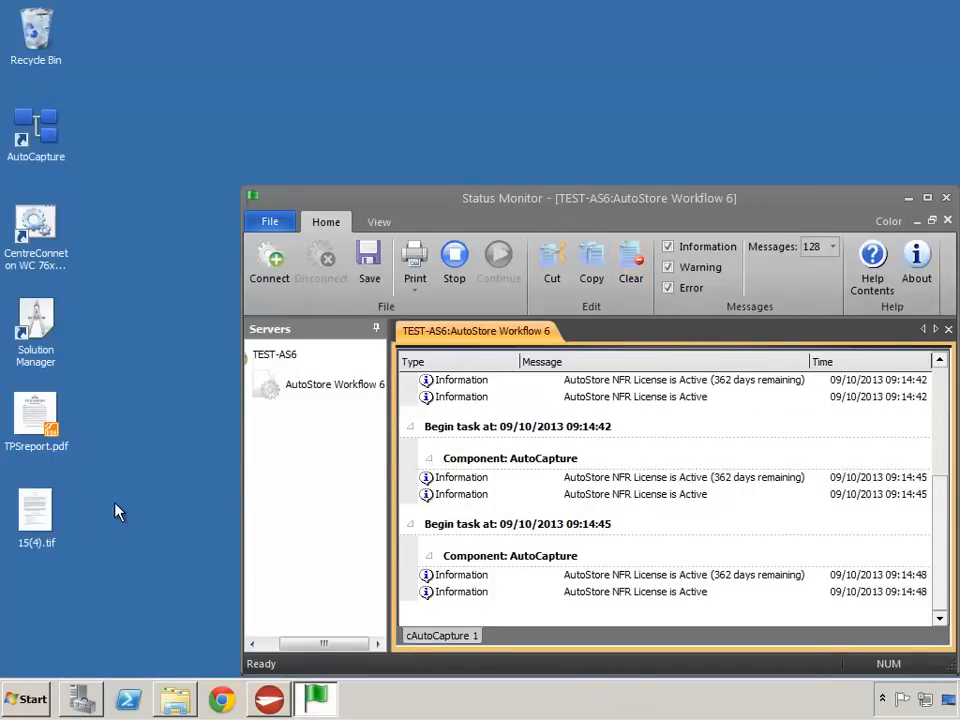
pyautogui.click(120, 557)
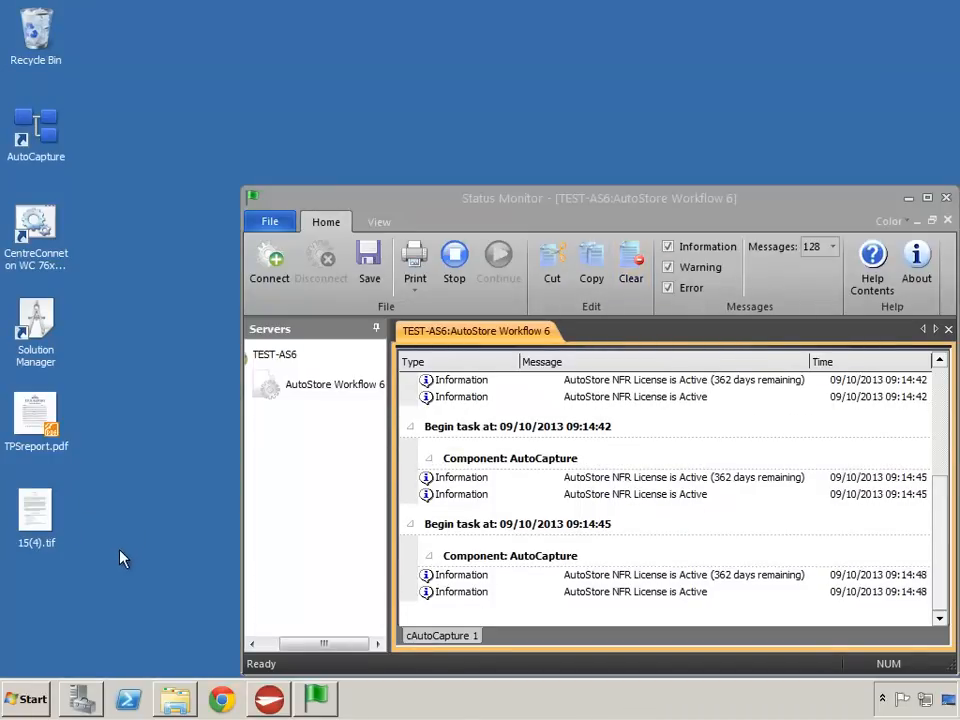
# - Send TPSreport.pdf from the desktop to the AutoCapture form Send to Mail EWS
pyautogui.click(33, 413)
pyautogui.rightClick(33, 413)
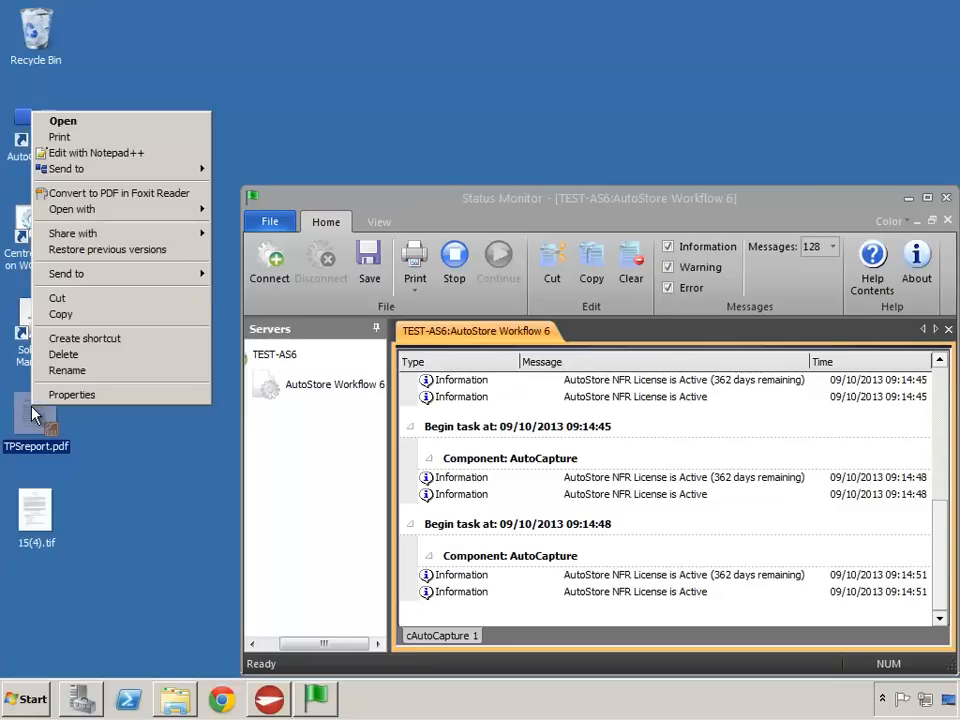
pyautogui.moveTo(129, 172)
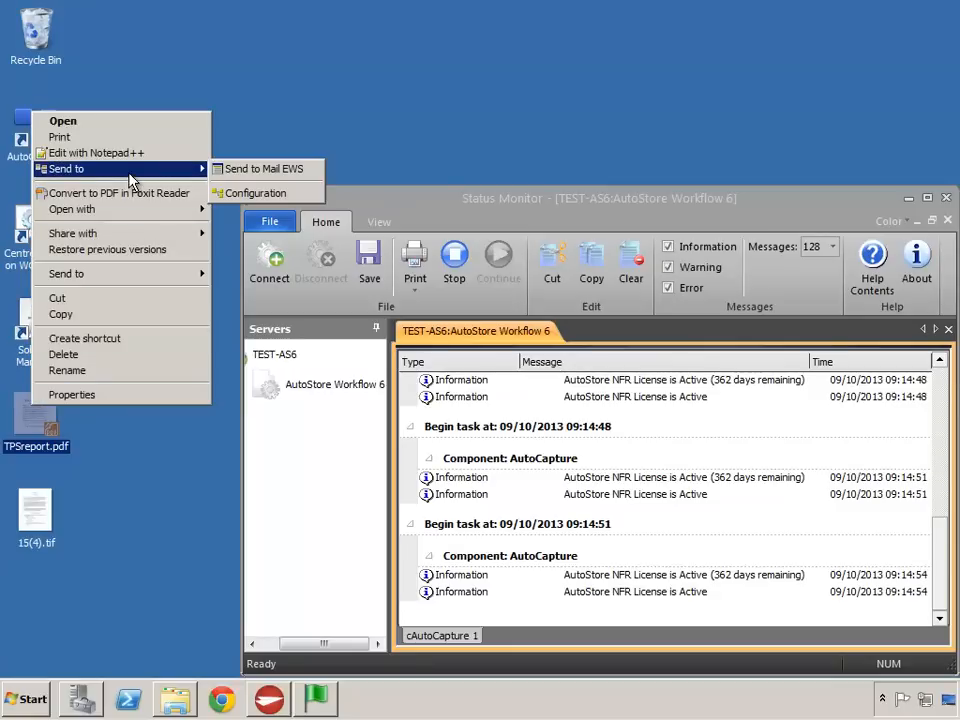
pyautogui.click(268, 170)
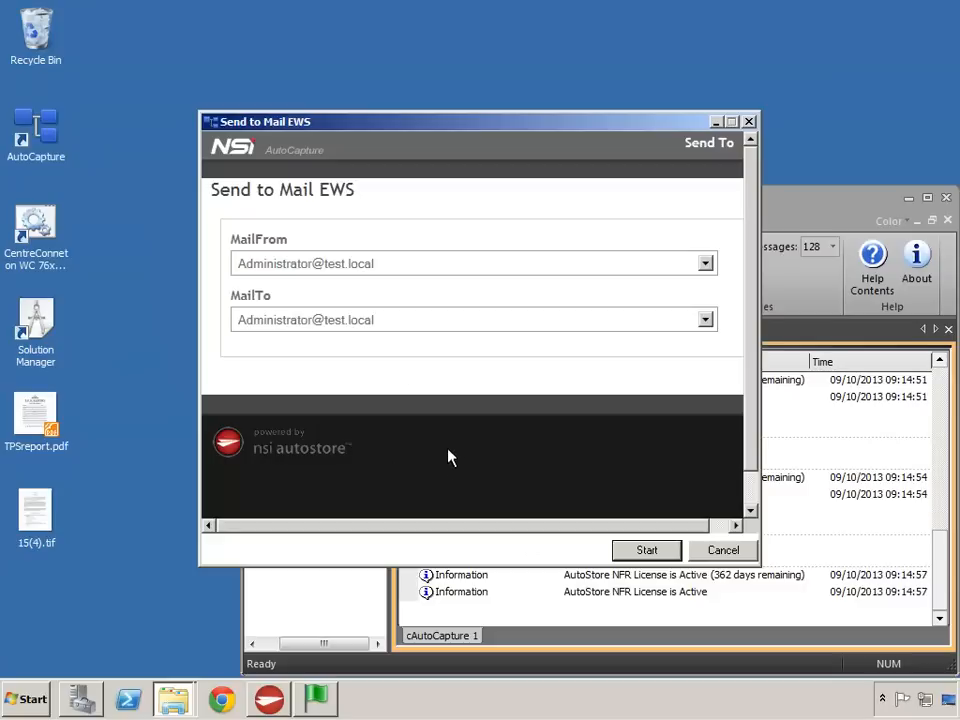
# - Set MailFrom to the test user's e-mail address and MailTo to the last listed address, and start sending
pyautogui.click(706, 263)
pyautogui.click(335, 307)
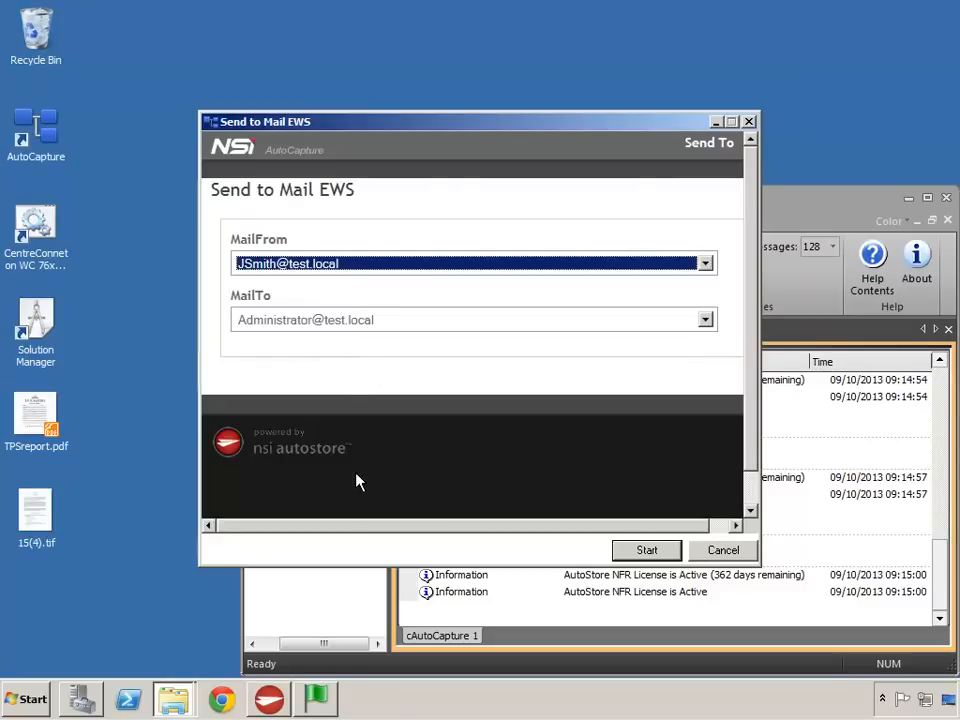
pyautogui.click(706, 319)
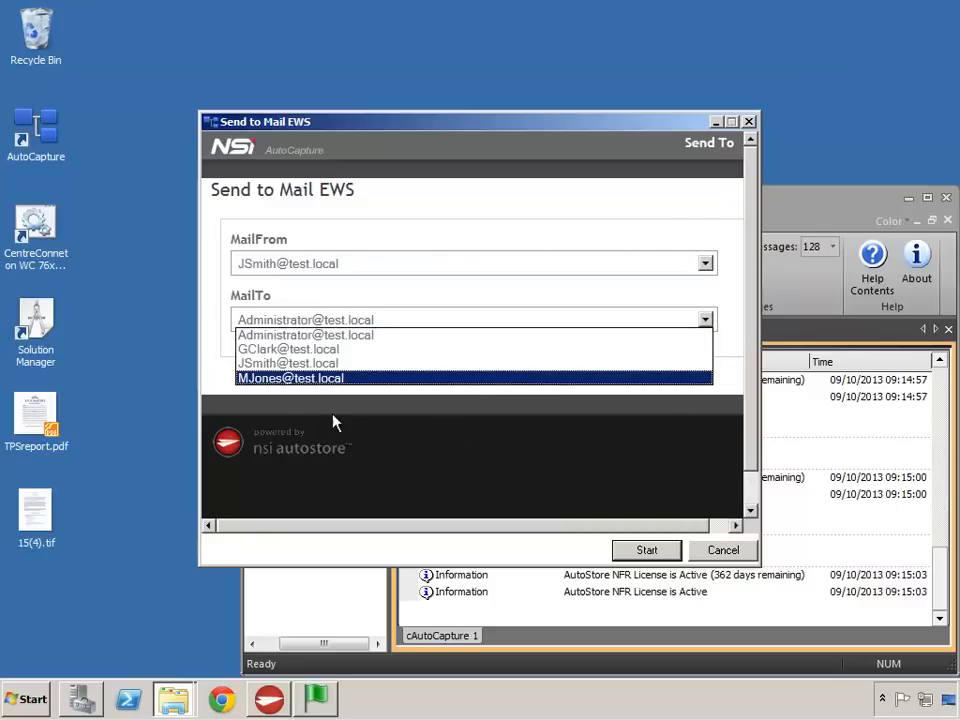
pyautogui.click(280, 379)
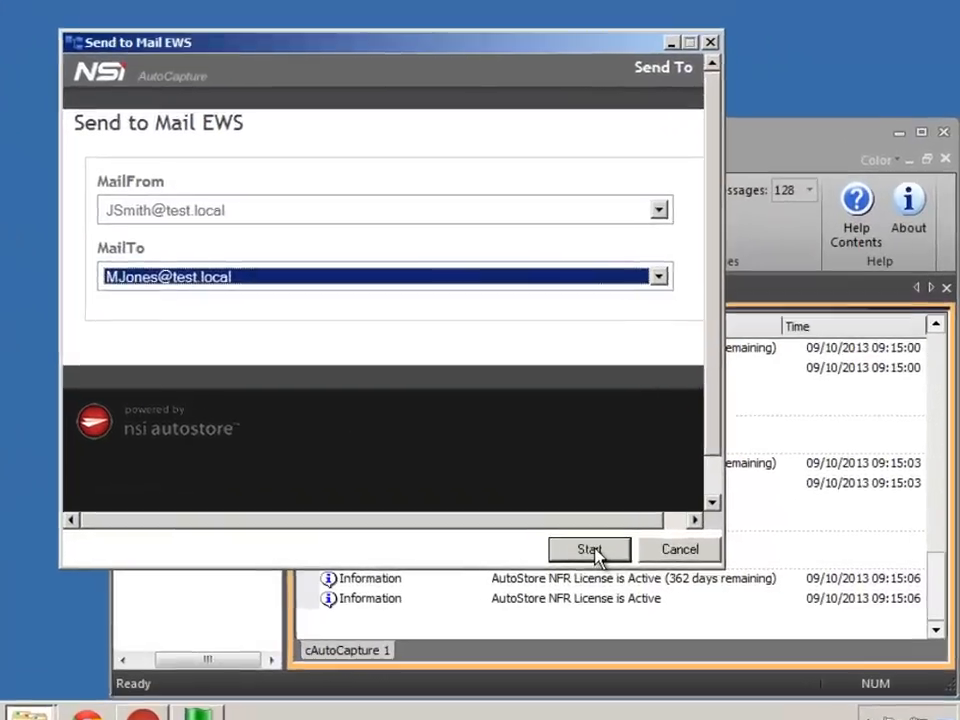
pyautogui.click(590, 549)
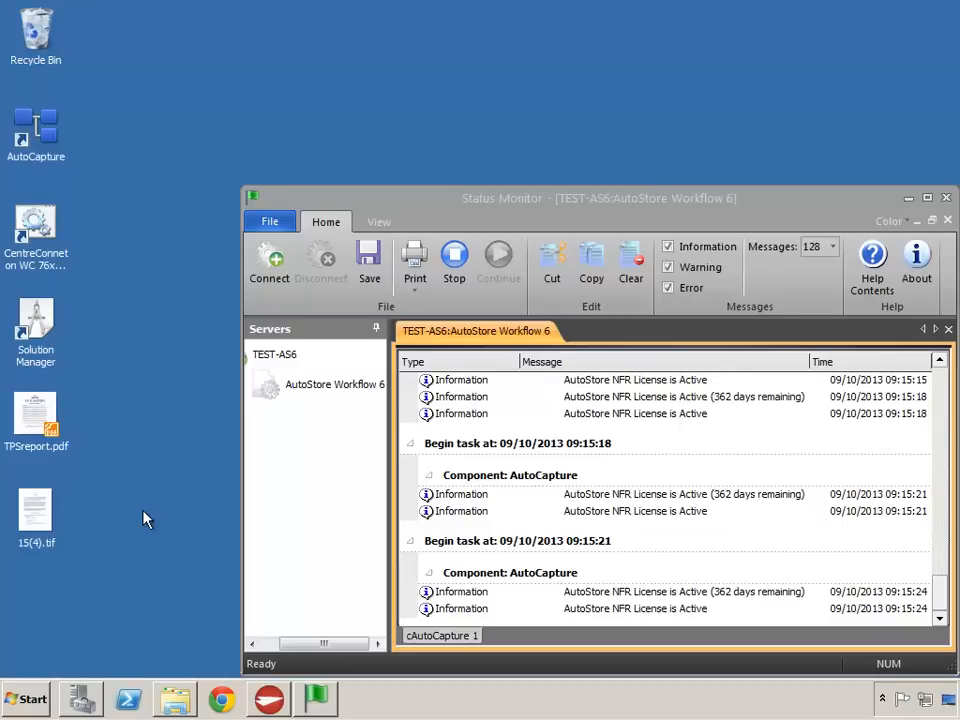
# - Open Outlook Web App from the saved favorites in Internet Explorer
pyautogui.click(28, 699)
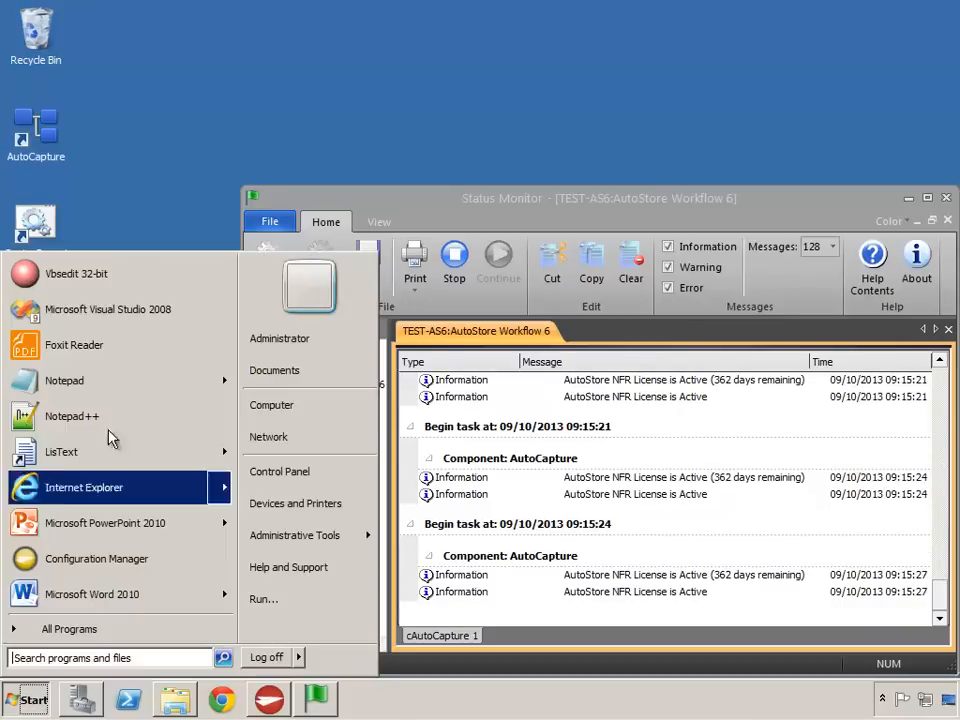
pyautogui.click(62, 504)
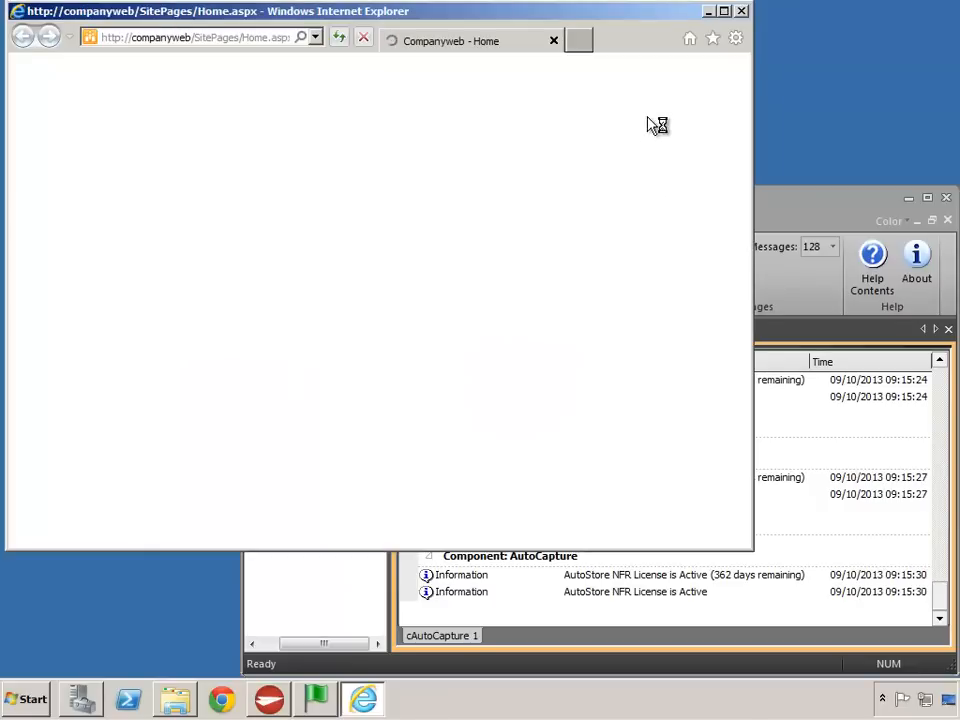
pyautogui.click(712, 39)
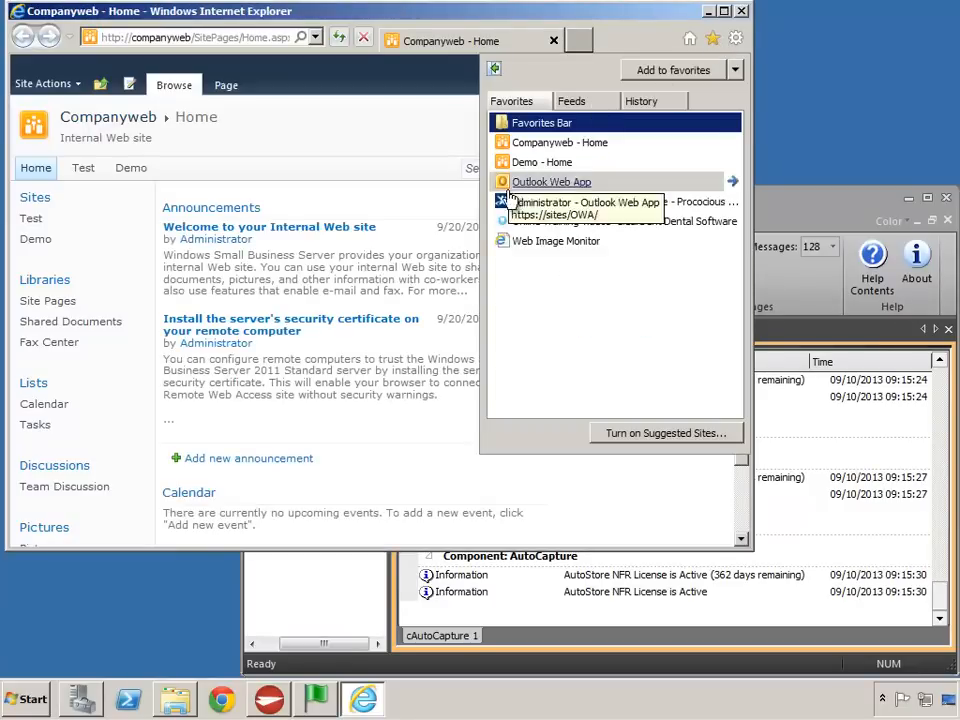
pyautogui.click(538, 184)
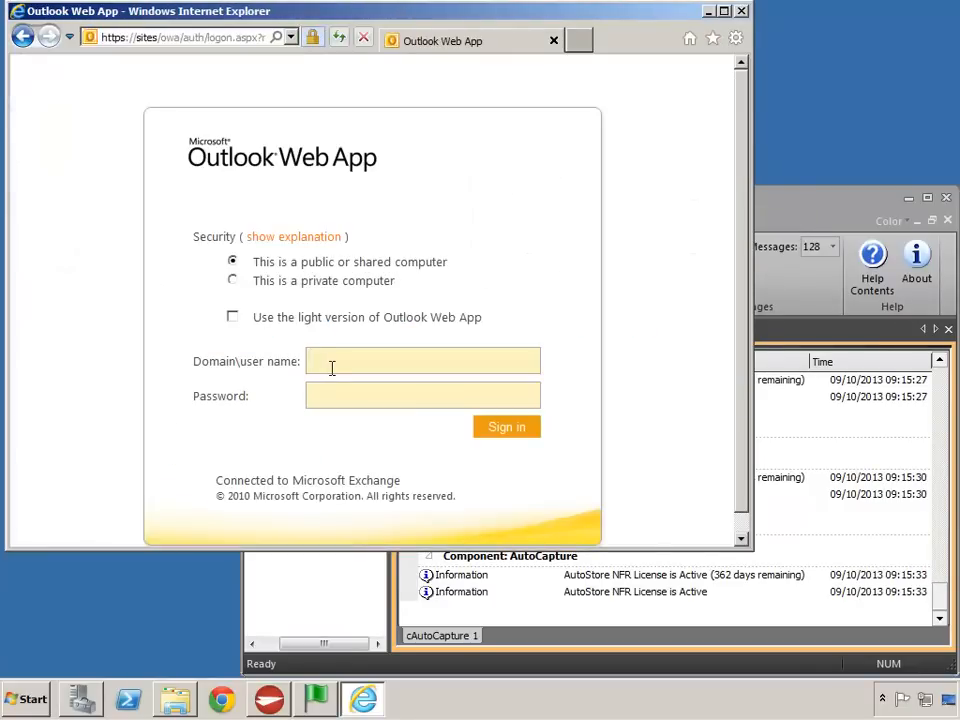
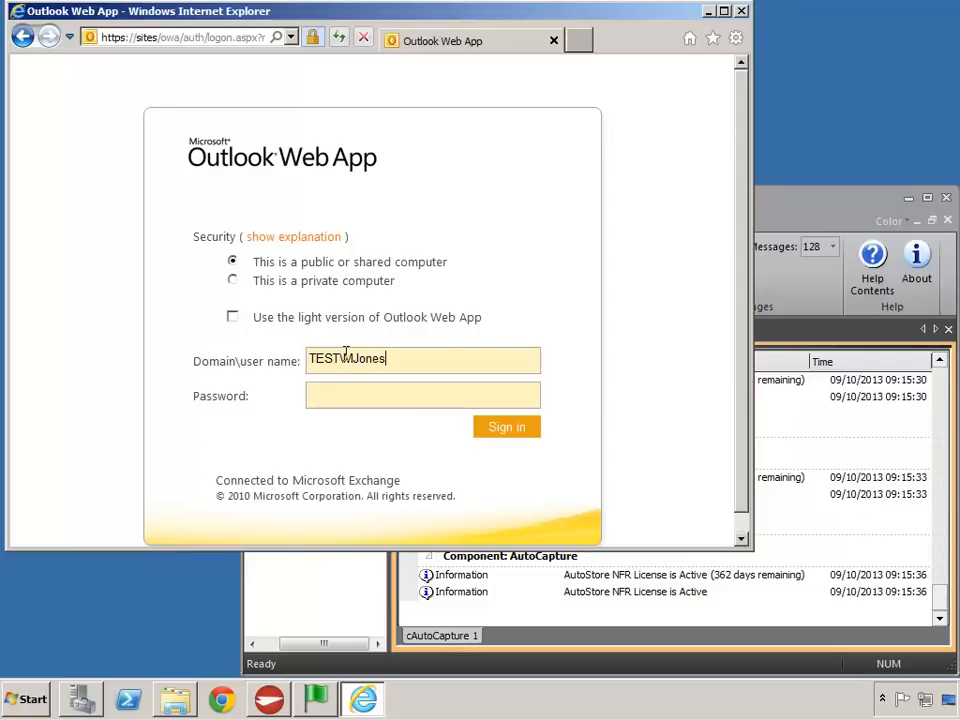
# - Sign in to the recipient's mailbox with their TEST domain user name and the account password
pyautogui.write('*********')
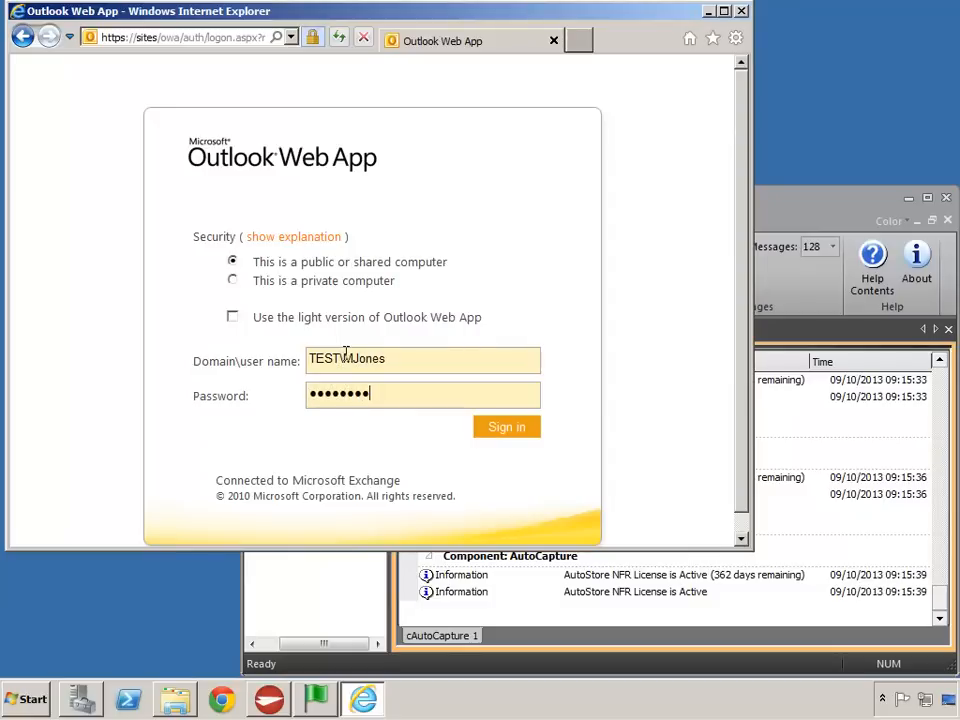
pyautogui.press('Return')
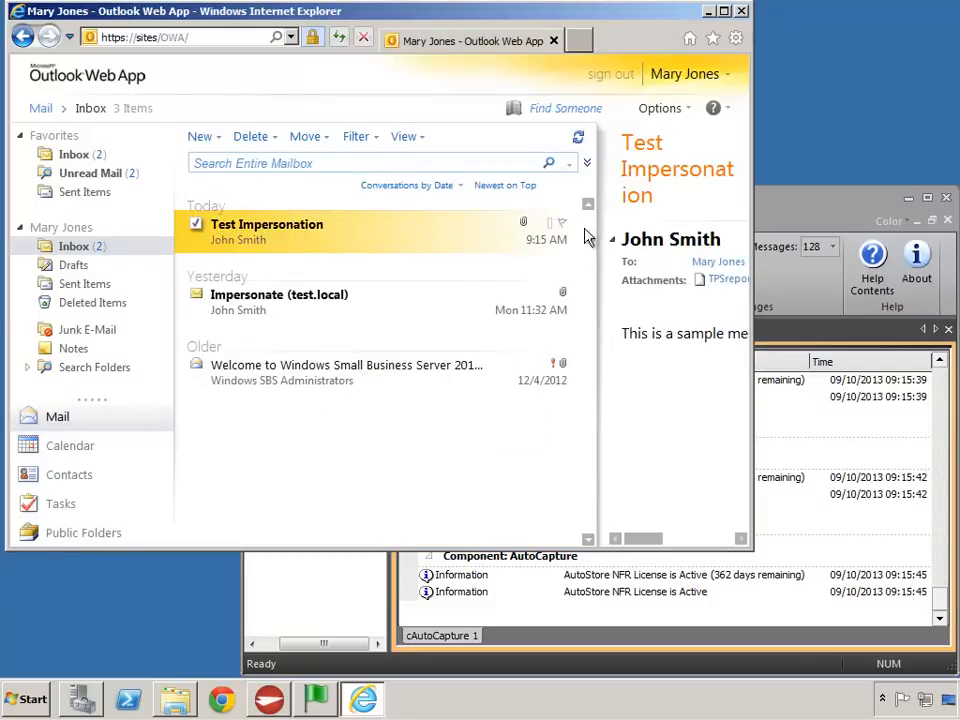
# - Inspect the Test Impersonation message and its sender in the recipient's enlarged inbox window, close the message and sign out of the mailbox
pyautogui.doubleClick(546, 14)
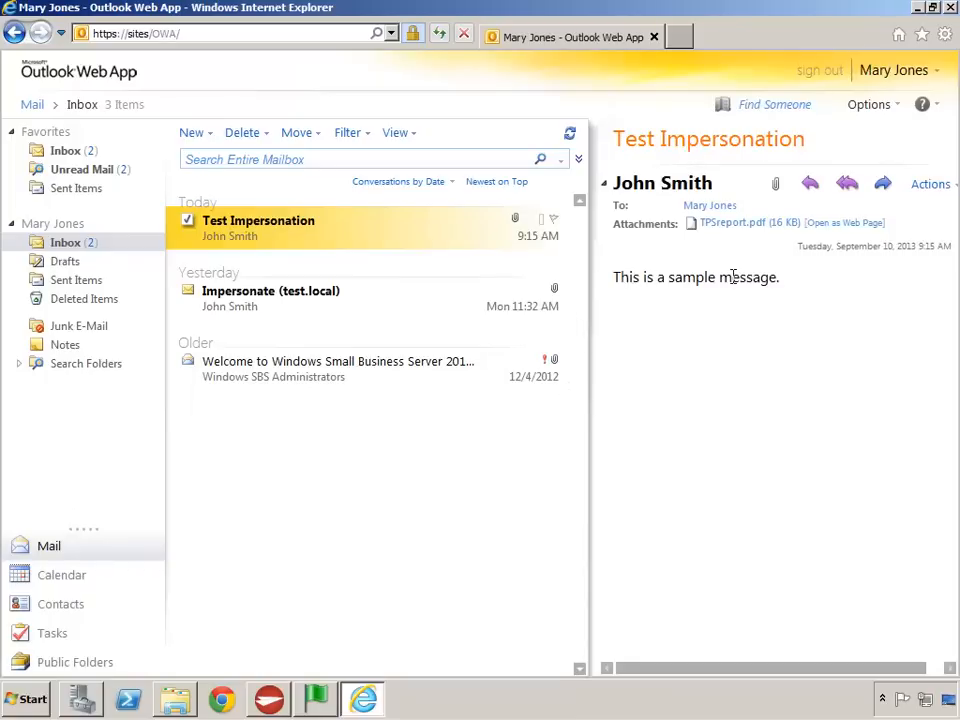
pyautogui.moveTo(617, 140); pyautogui.dragTo(780, 180)
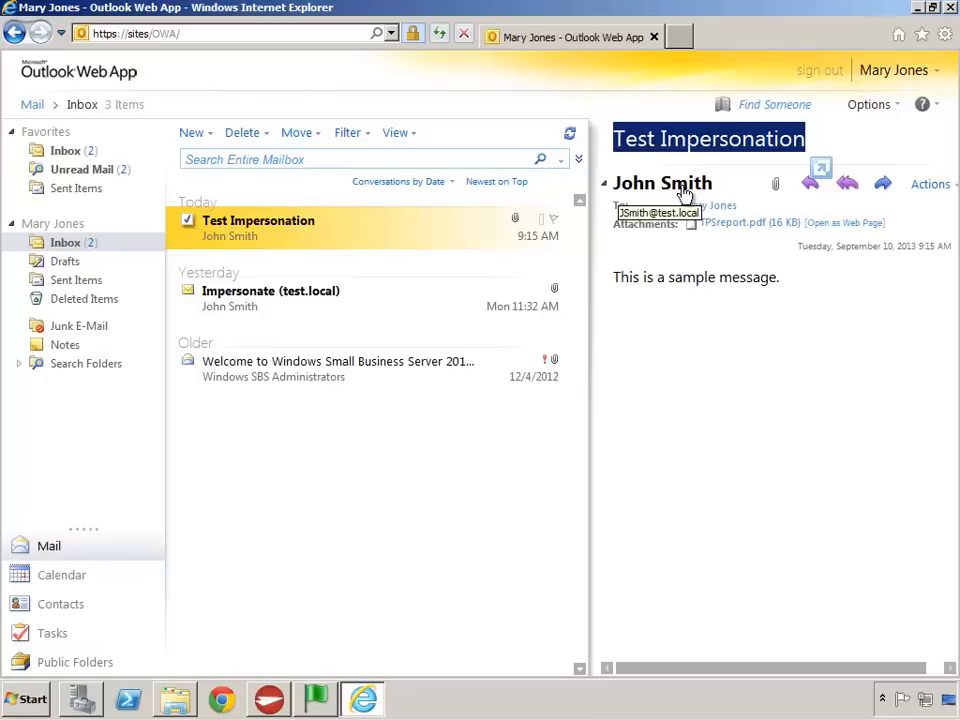
pyautogui.doubleClick(260, 240)
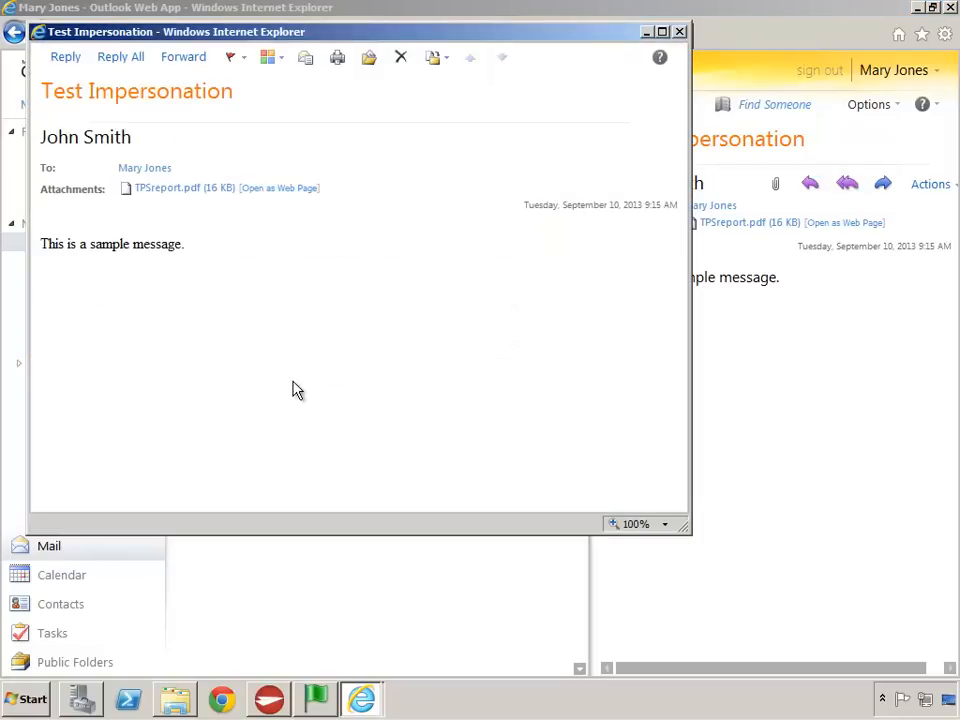
pyautogui.moveTo(125, 148)
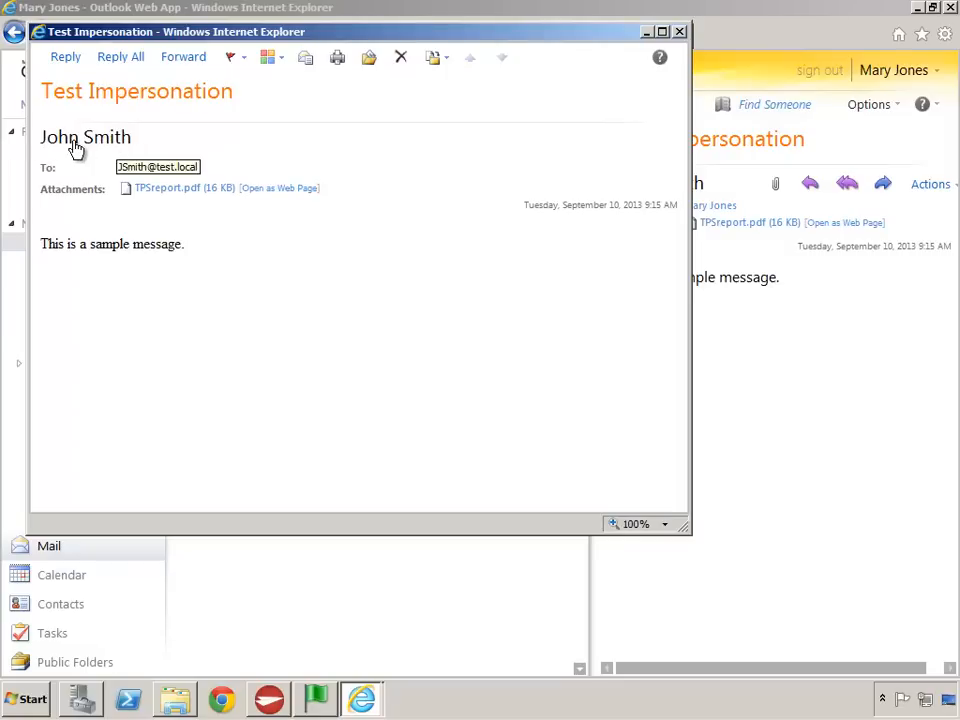
pyautogui.click(680, 32)
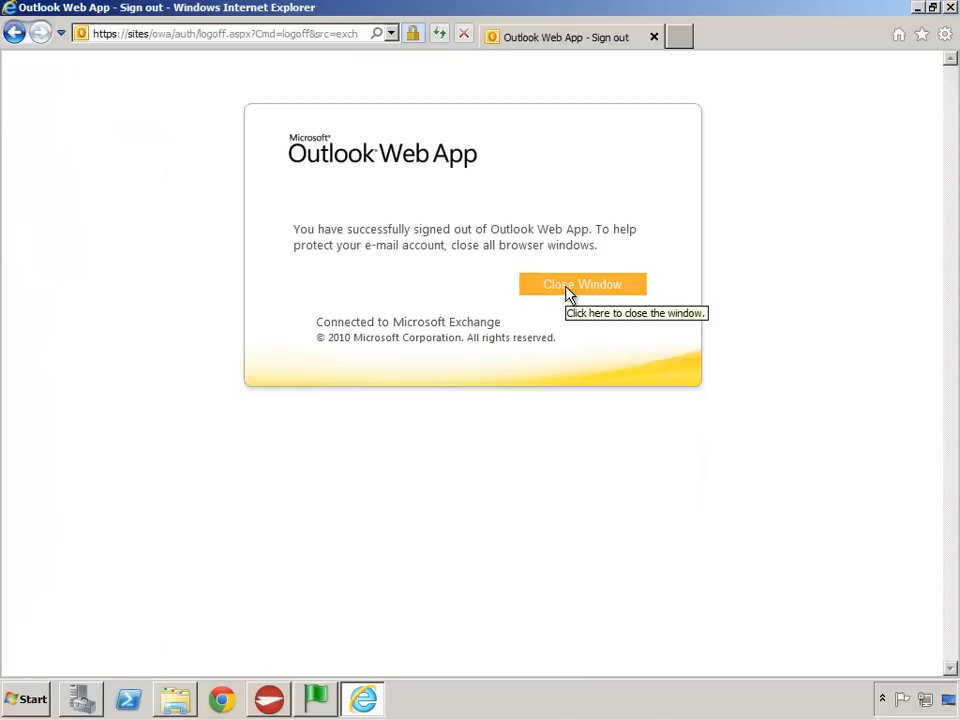
# - Reopen Outlook Web App from the favorites and sign in with the impersonated sender's user name and account password
pyautogui.click(922, 35)
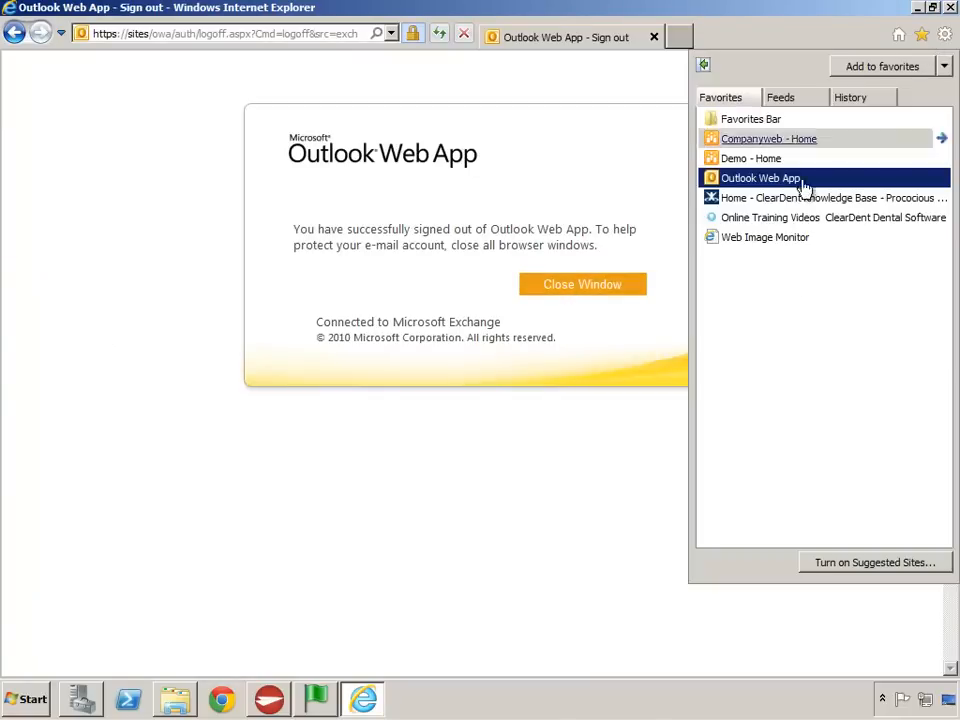
pyautogui.click(760, 178)
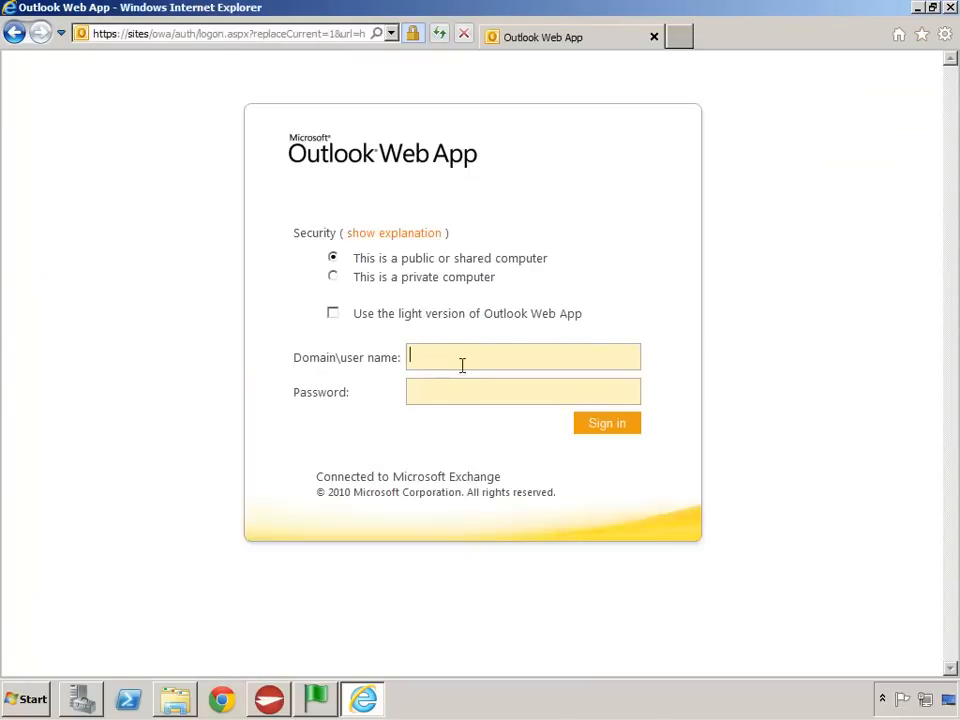
pyautogui.write('\\JSmith')
pyautogui.press('Tab')
pyautogui.write('********')
pyautogui.press('Return')
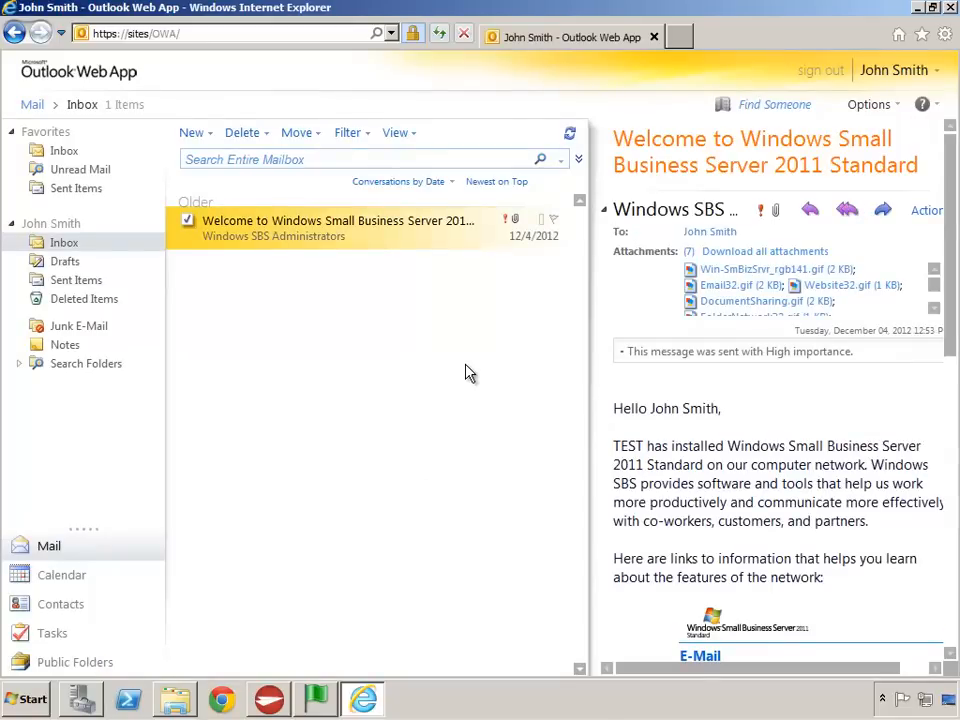
# - Open the Test Impersonation message in the sender's Sent Items folder, review it and close it
pyautogui.click(70, 191)
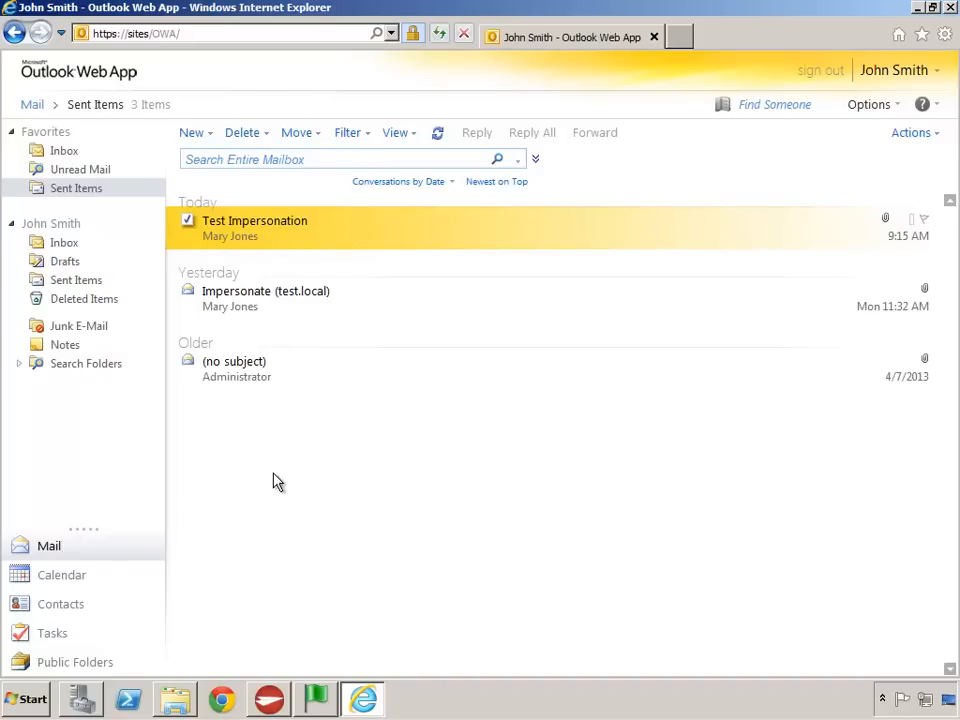
pyautogui.doubleClick(266, 238)
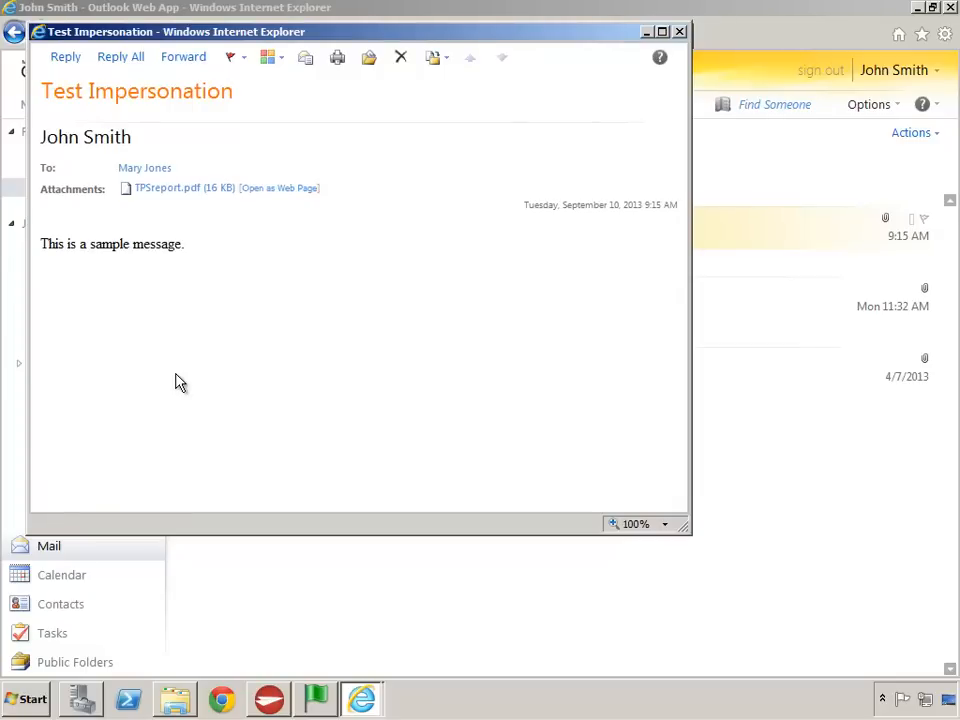
pyautogui.click(679, 32)
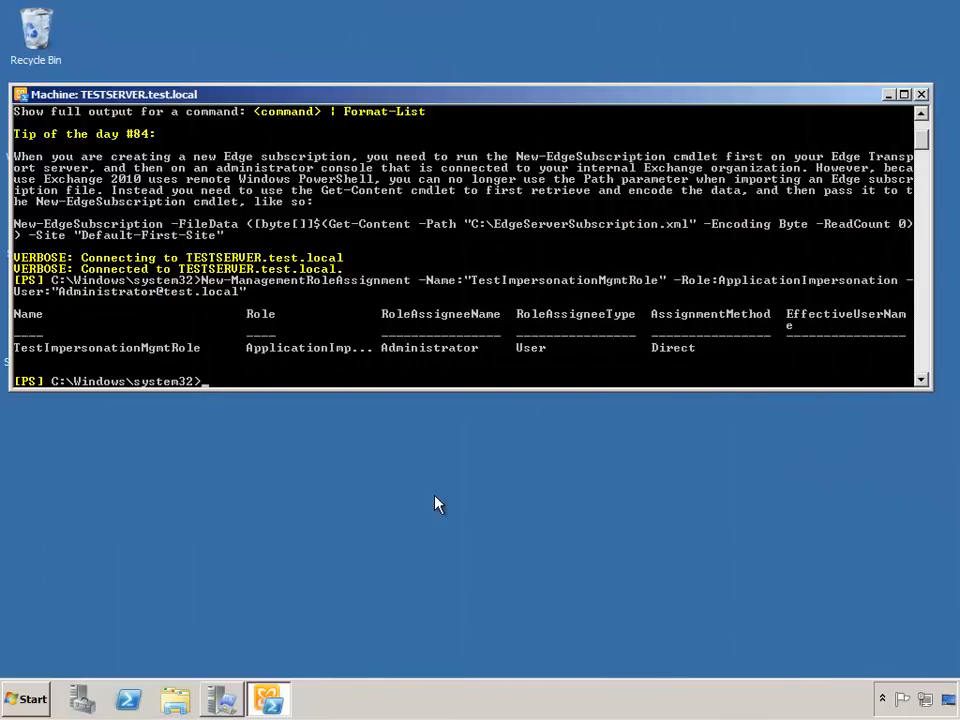
# - Switch to the Exchange server, end the Exchange Management Shell session with exit and open the Exchange Management Console
pyautogui.write('it')
pyautogui.press('Return')
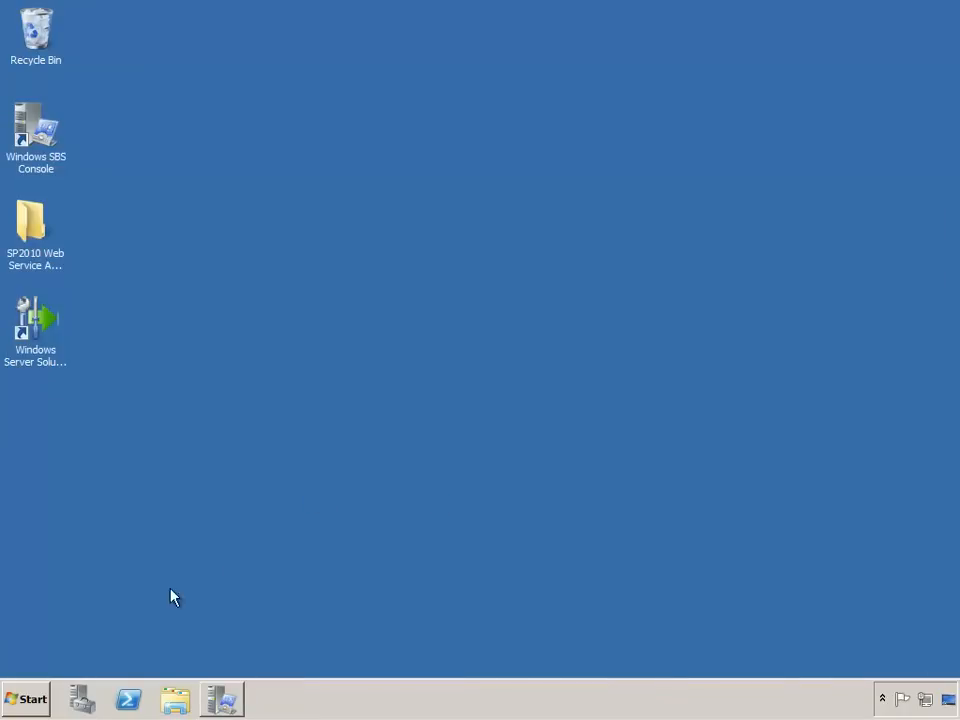
pyautogui.click(16, 700)
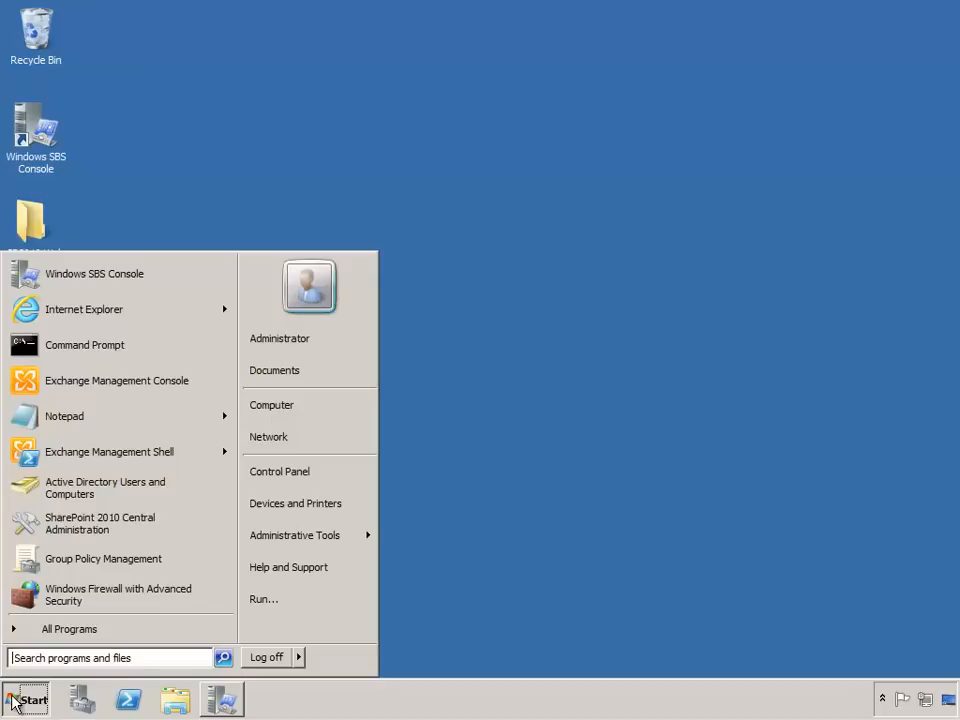
pyautogui.click(84, 384)
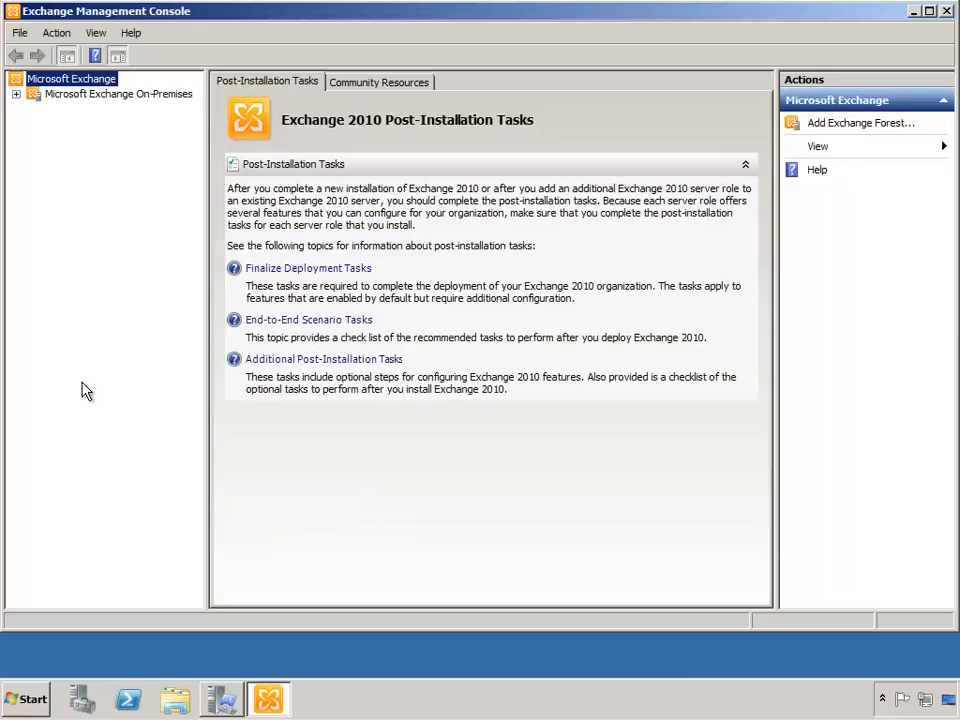
# - Launch the Message Tracking tool from the Toolbox of Microsoft Exchange On-Premises
pyautogui.click(16, 94)
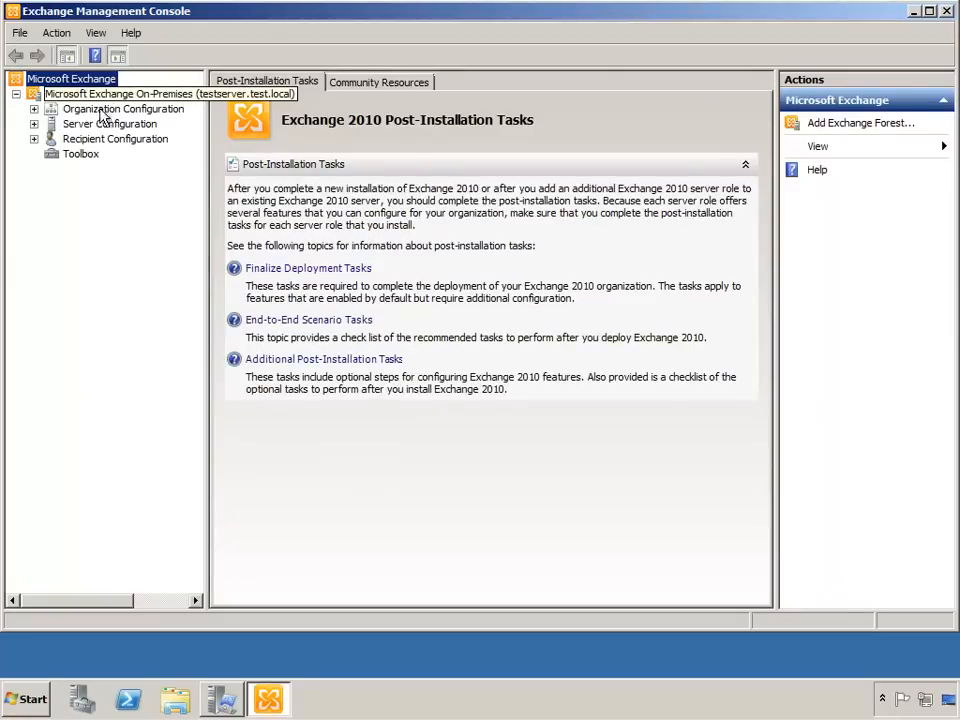
pyautogui.click(78, 155)
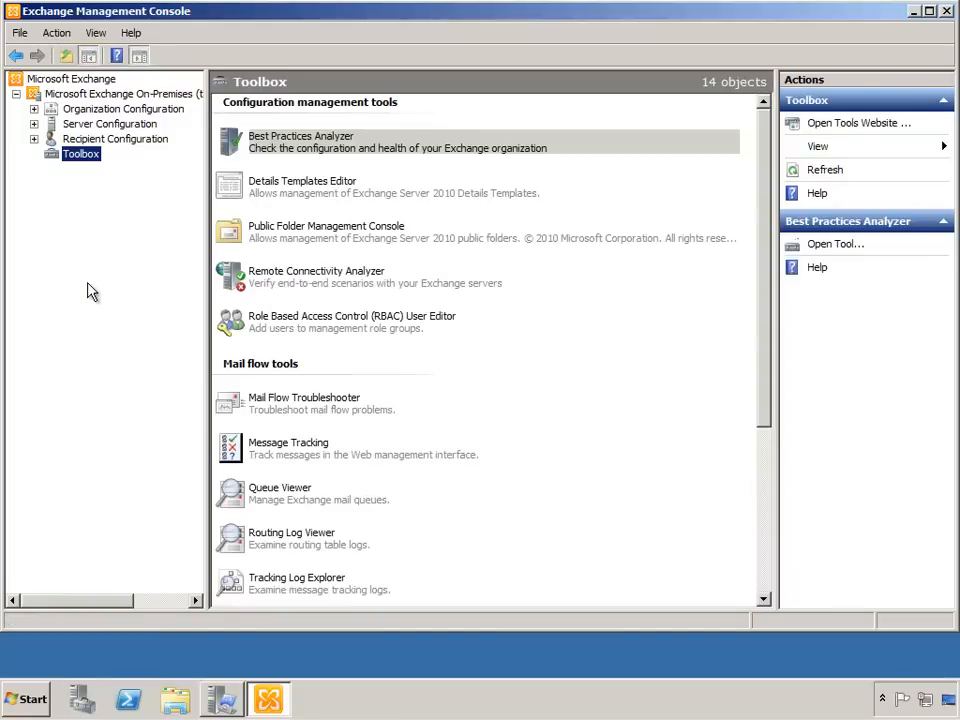
pyautogui.click(266, 455)
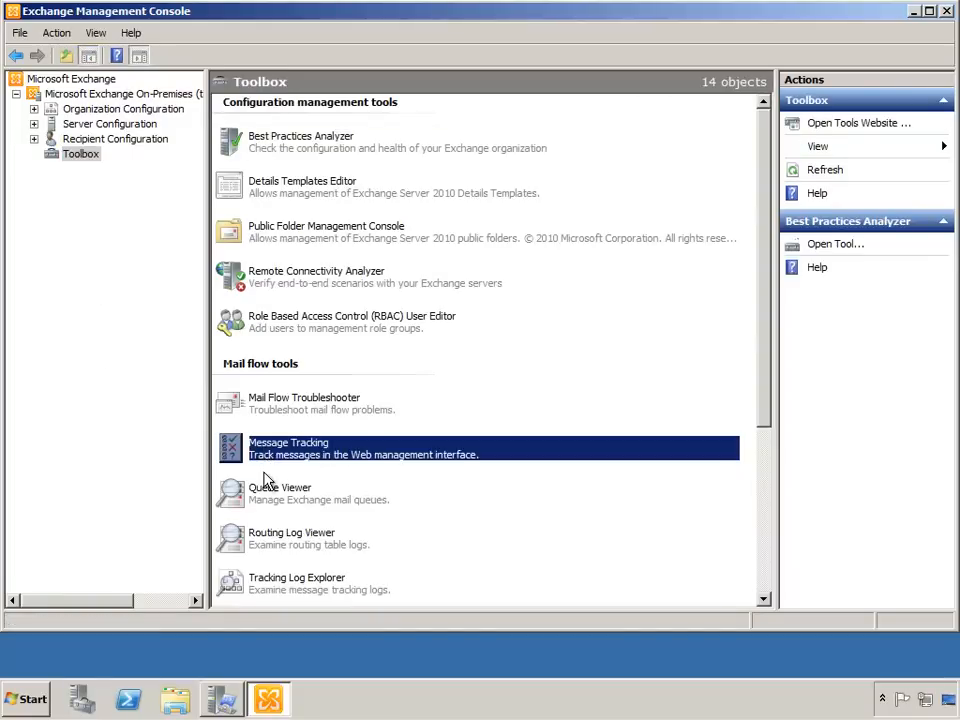
pyautogui.click(836, 249)
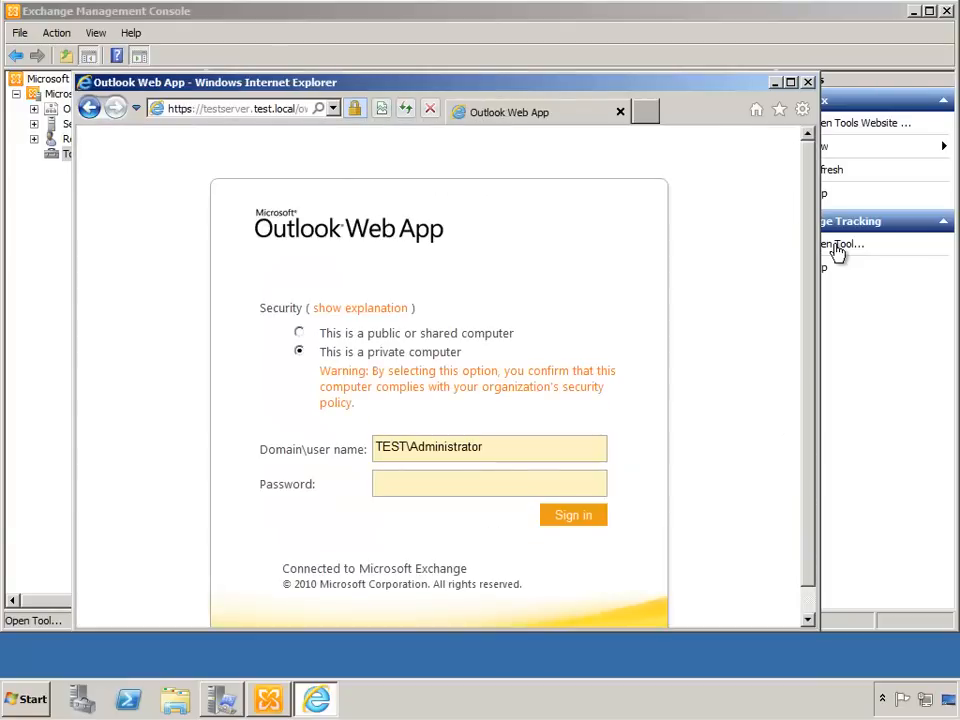
# - Sign in as TEST\Administrator with the account password and maximize the browser window
pyautogui.write('P@ssw0rd')
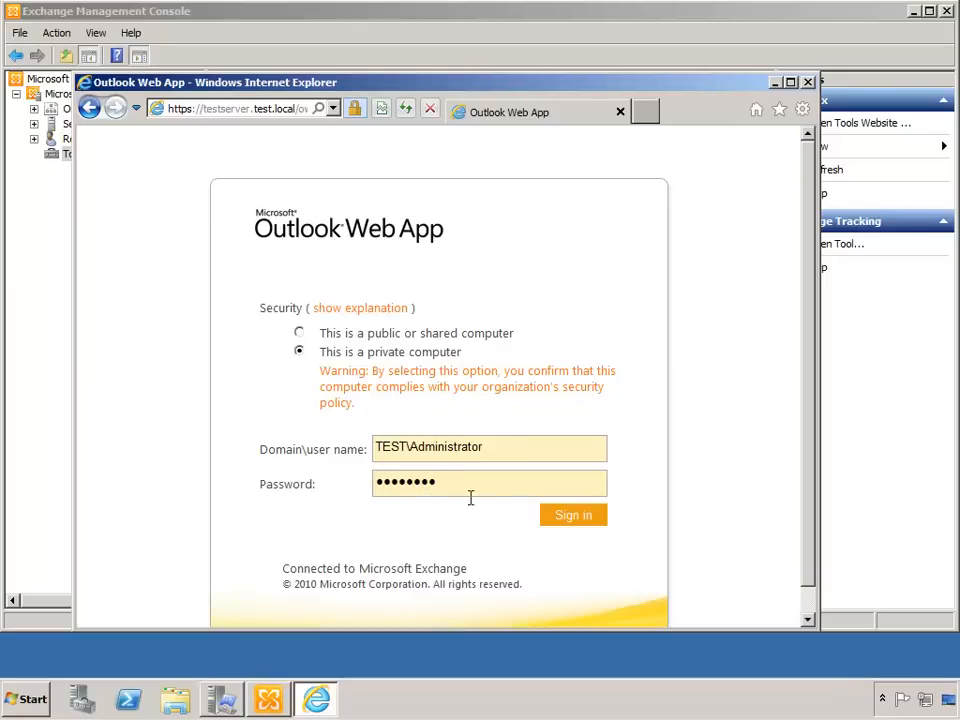
pyautogui.click(558, 522)
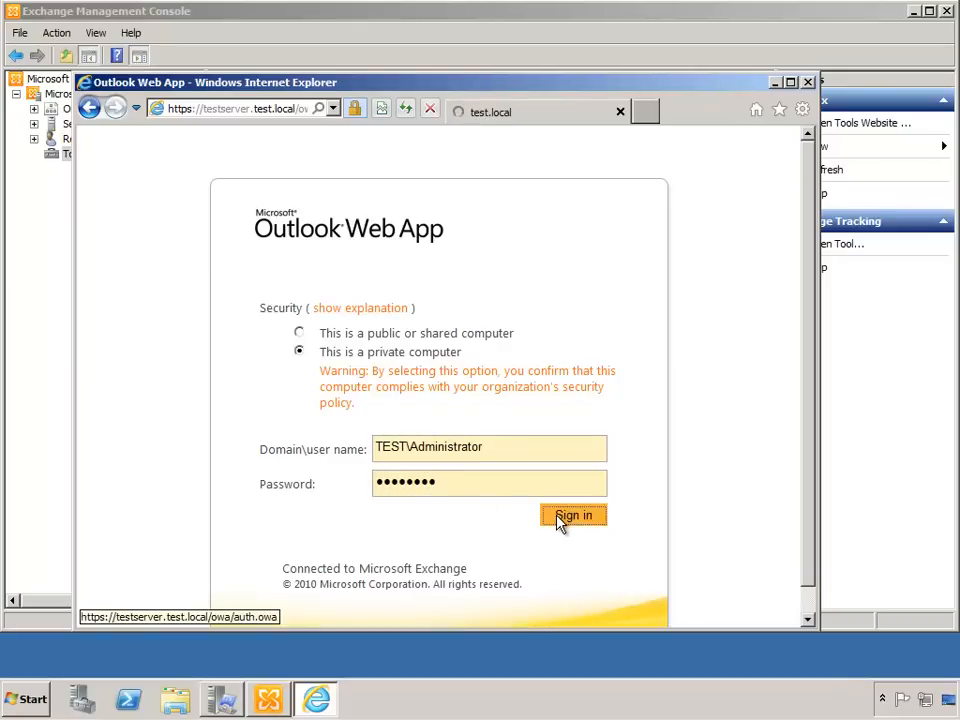
pyautogui.click(789, 83)
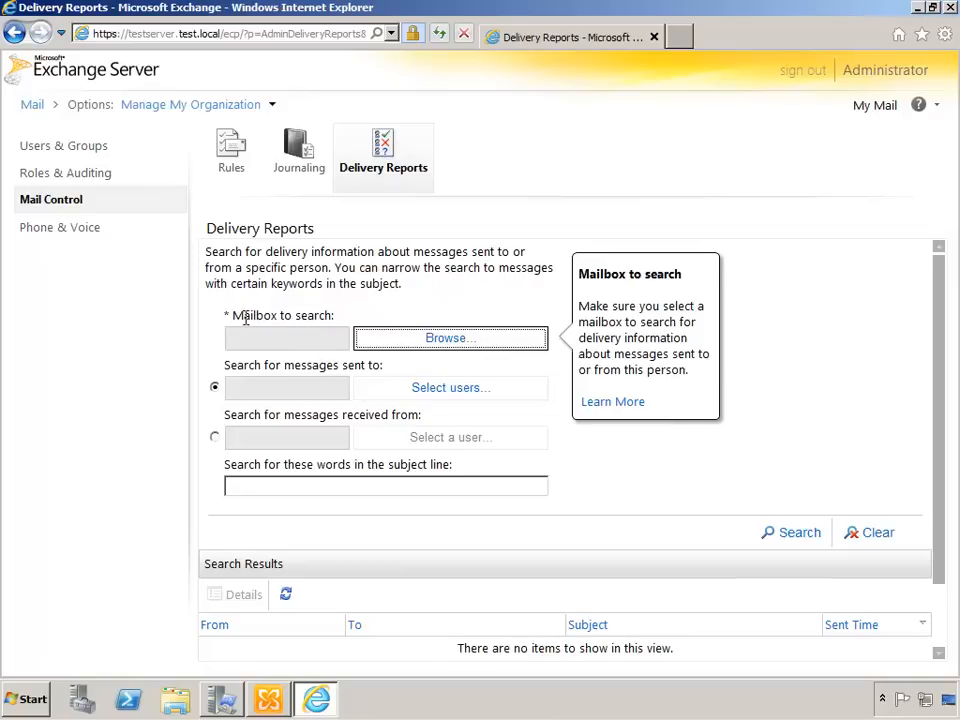
# - Choose the impersonated sender's mailbox as the mailbox to search in Delivery Reports
pyautogui.click(456, 340)
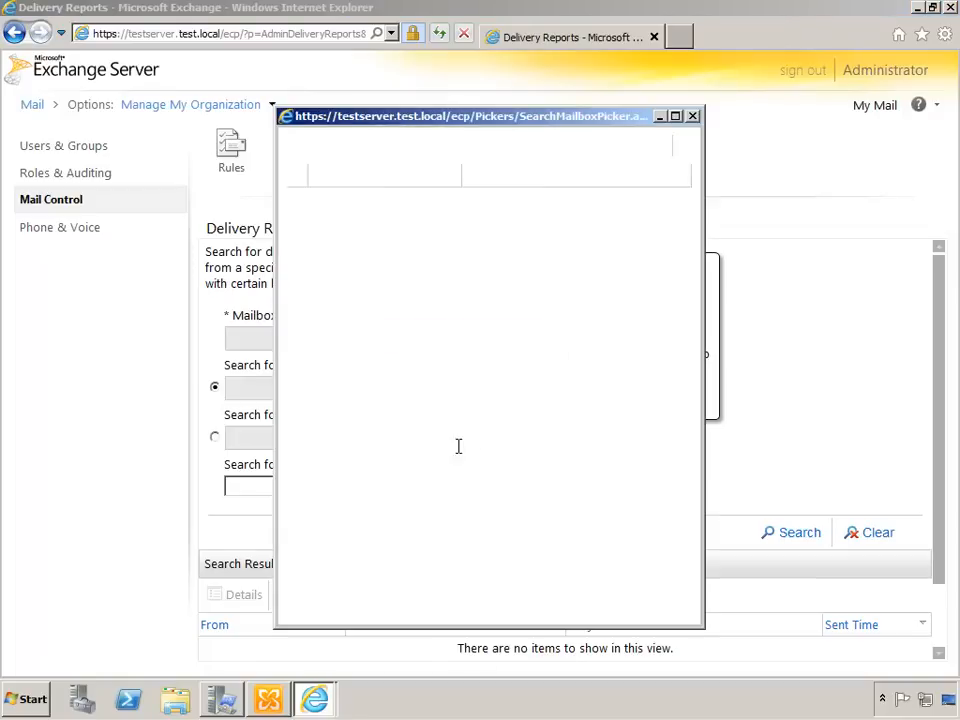
pyautogui.click(328, 279)
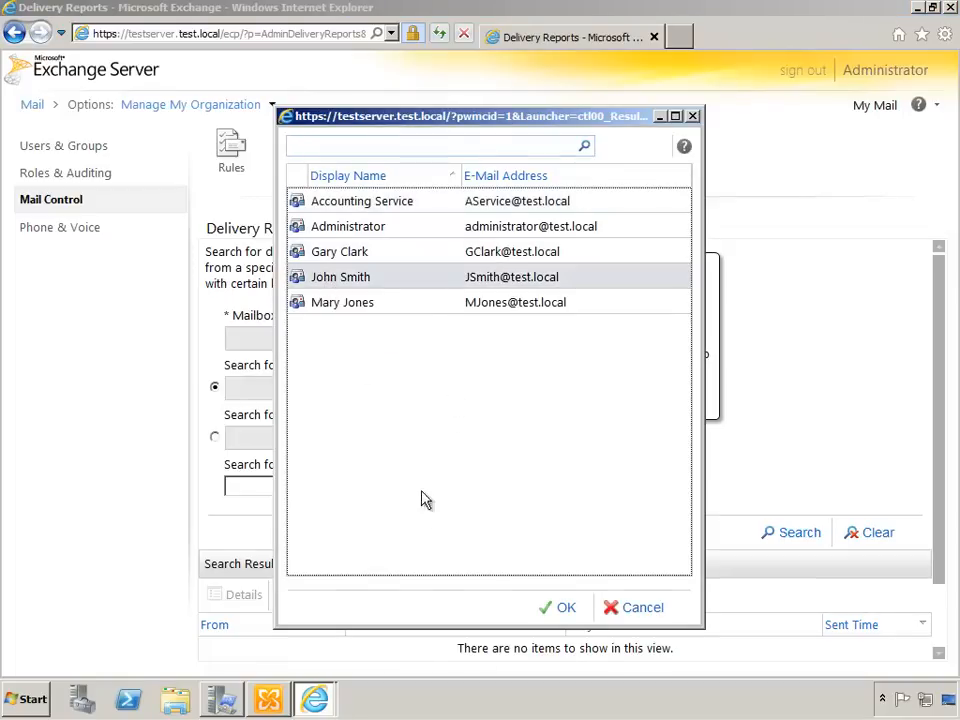
pyautogui.click(567, 612)
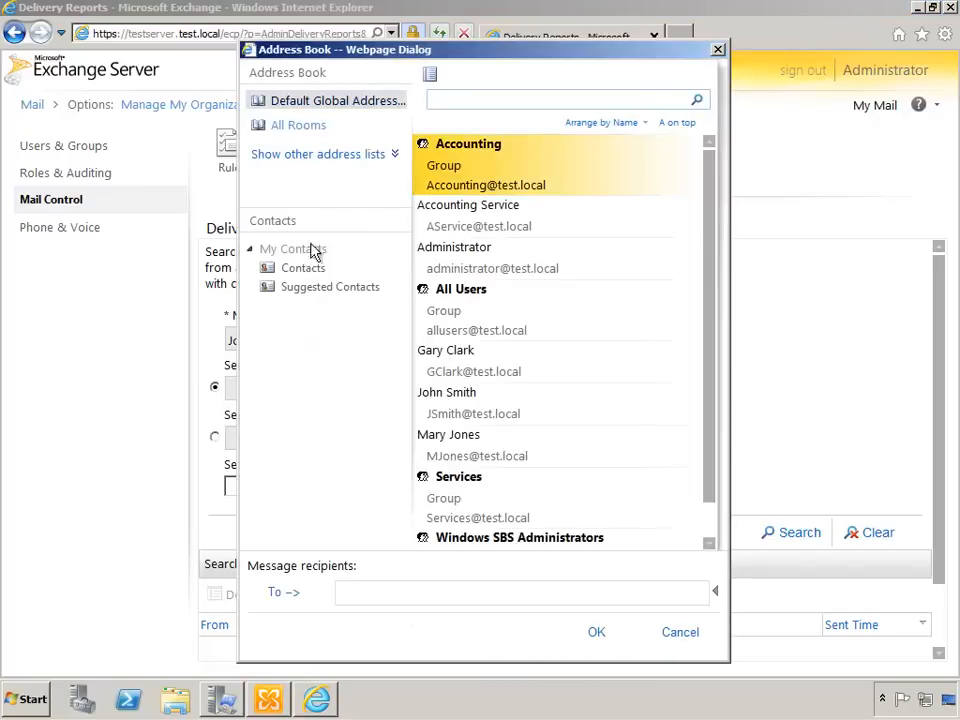
# - Set the test recipient as the user the messages were sent to and run the delivery report search
pyautogui.scroll(-1, 538, 461)
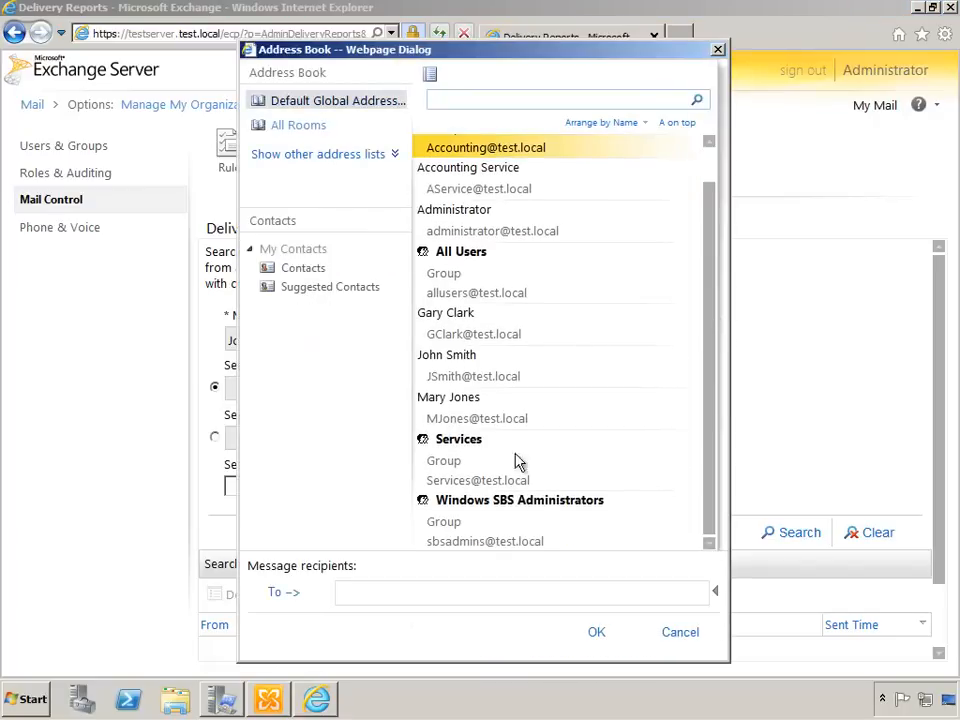
pyautogui.click(460, 418)
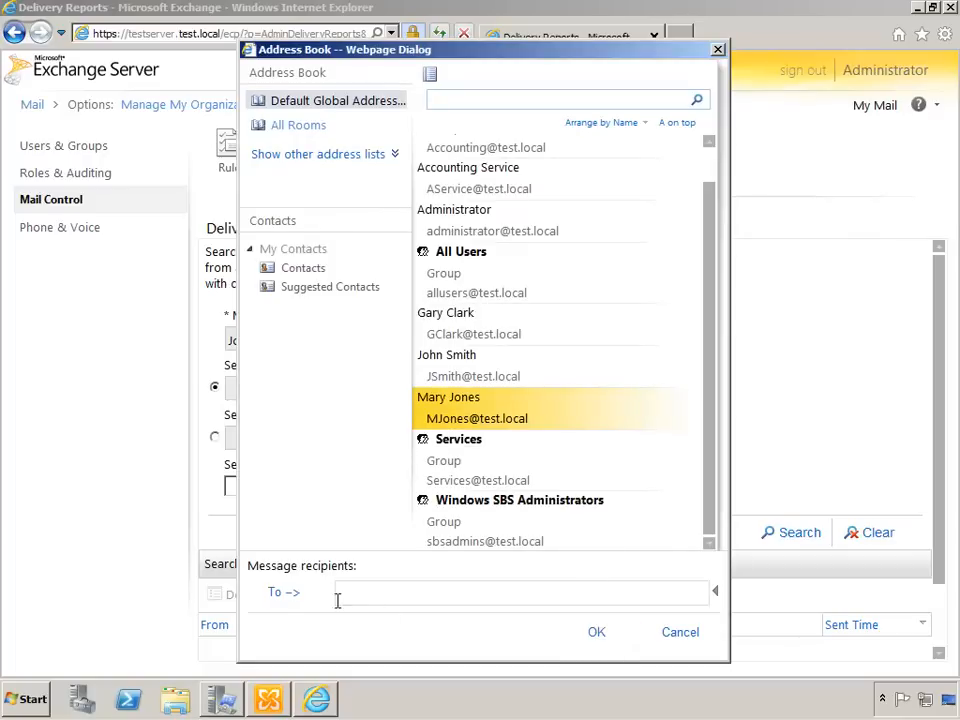
pyautogui.click(287, 596)
pyautogui.click(594, 634)
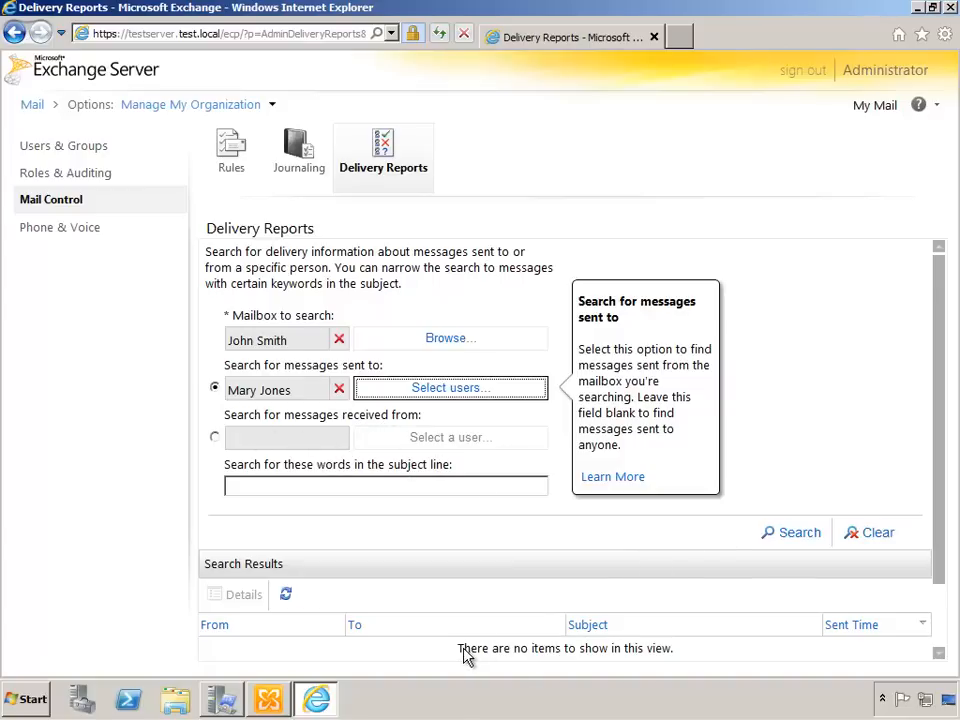
pyautogui.click(783, 540)
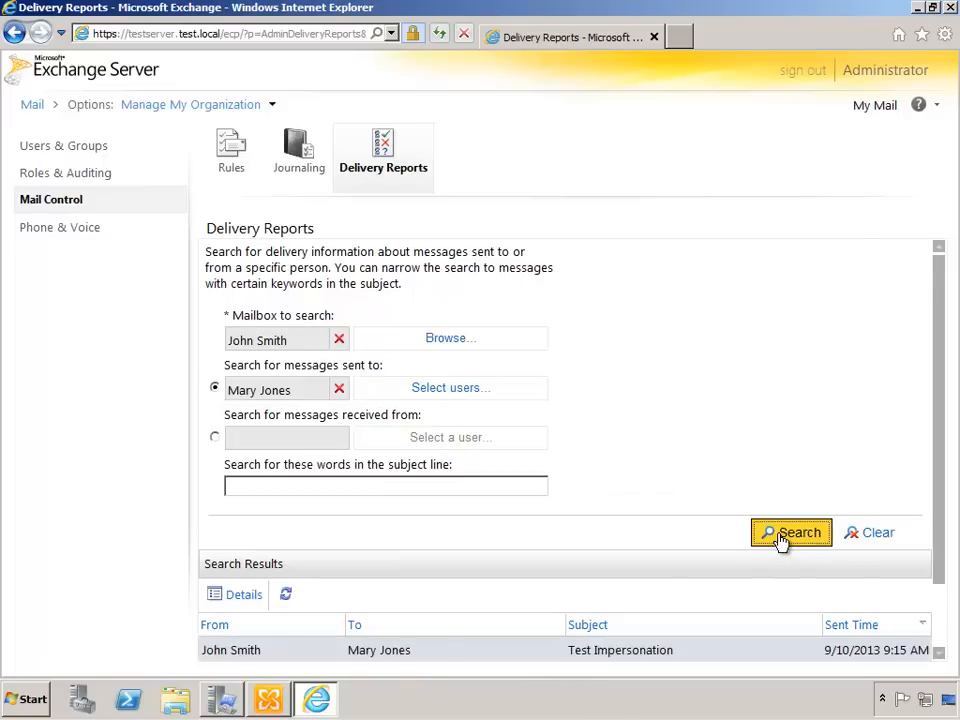
# - Review the listed delivery reports, then change the mailbox to search to Administrator and rerun the search for messages sent to the same recipient
pyautogui.moveTo(939, 418); pyautogui.dragTo(949, 514)
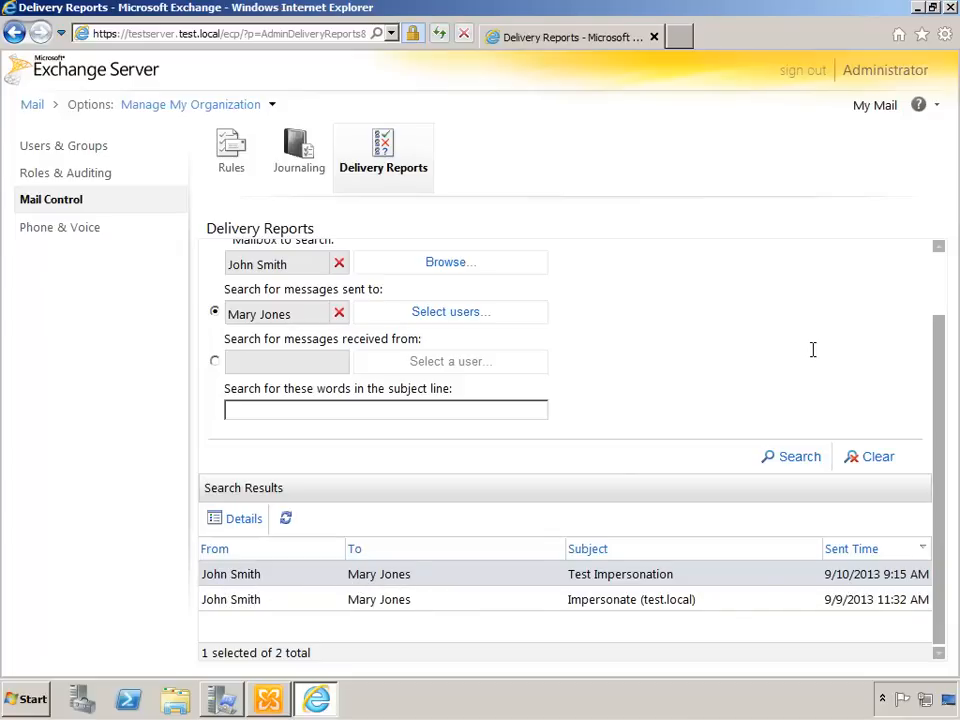
pyautogui.moveTo(941, 352); pyautogui.dragTo(936, 278)
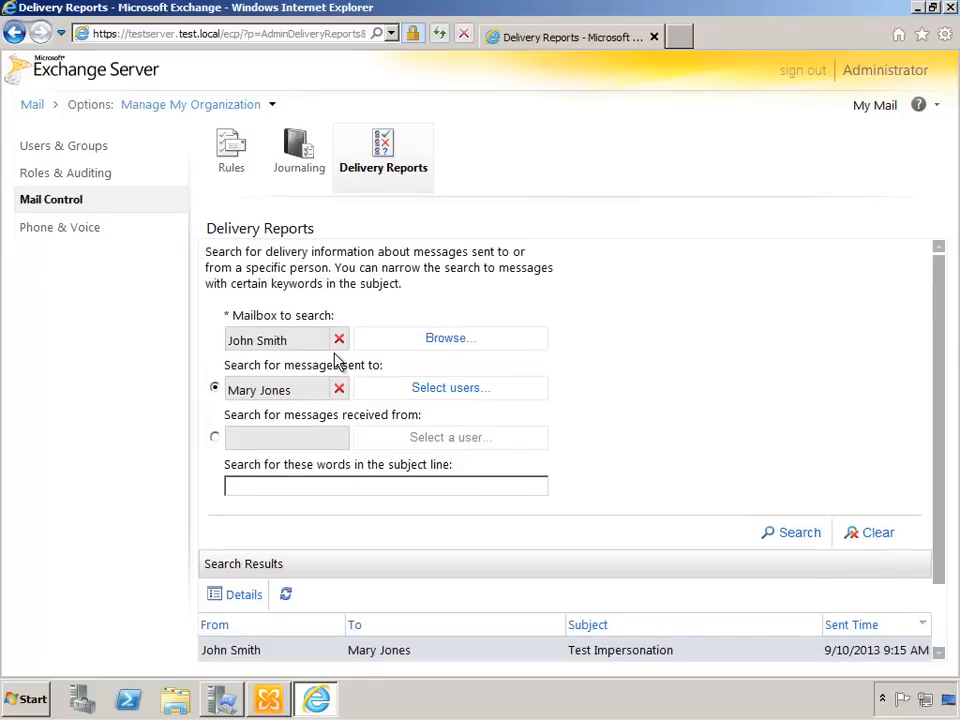
pyautogui.click(455, 345)
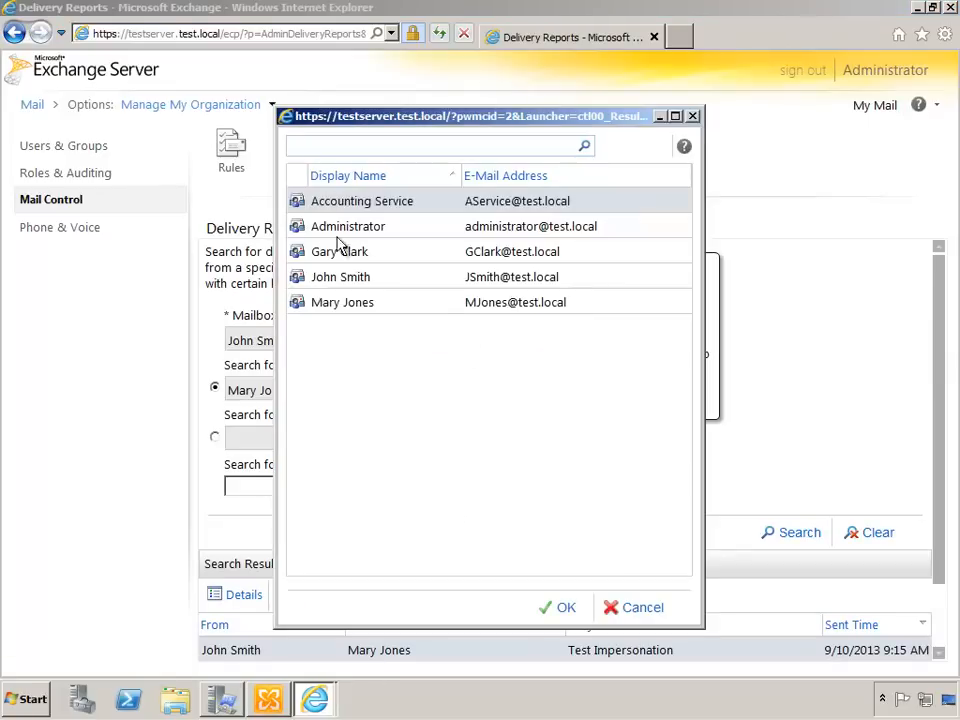
pyautogui.click(326, 226)
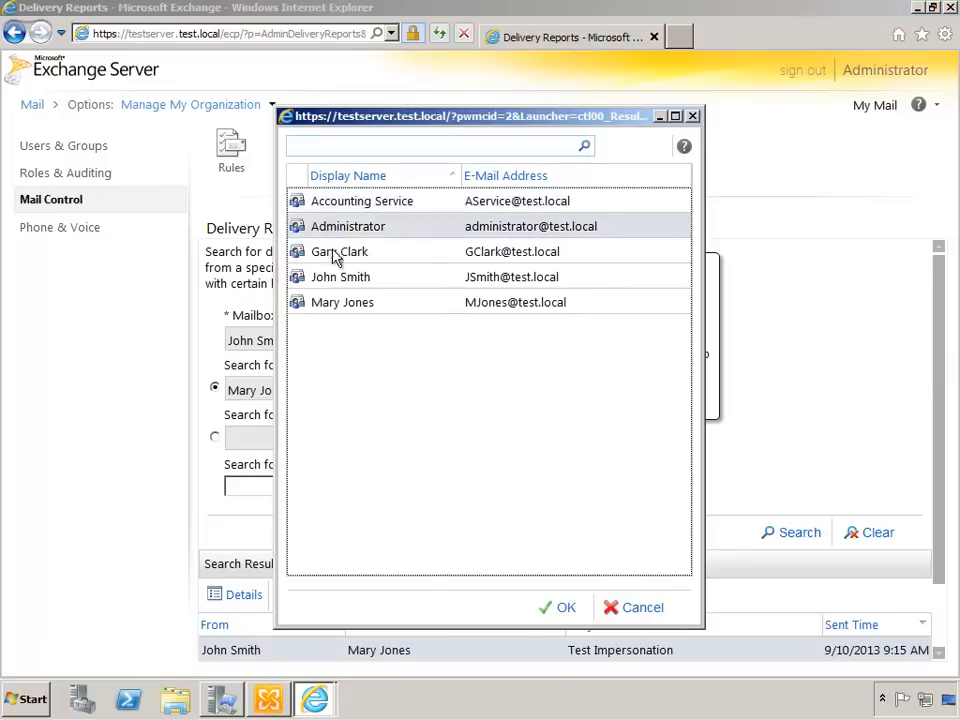
pyautogui.click(563, 610)
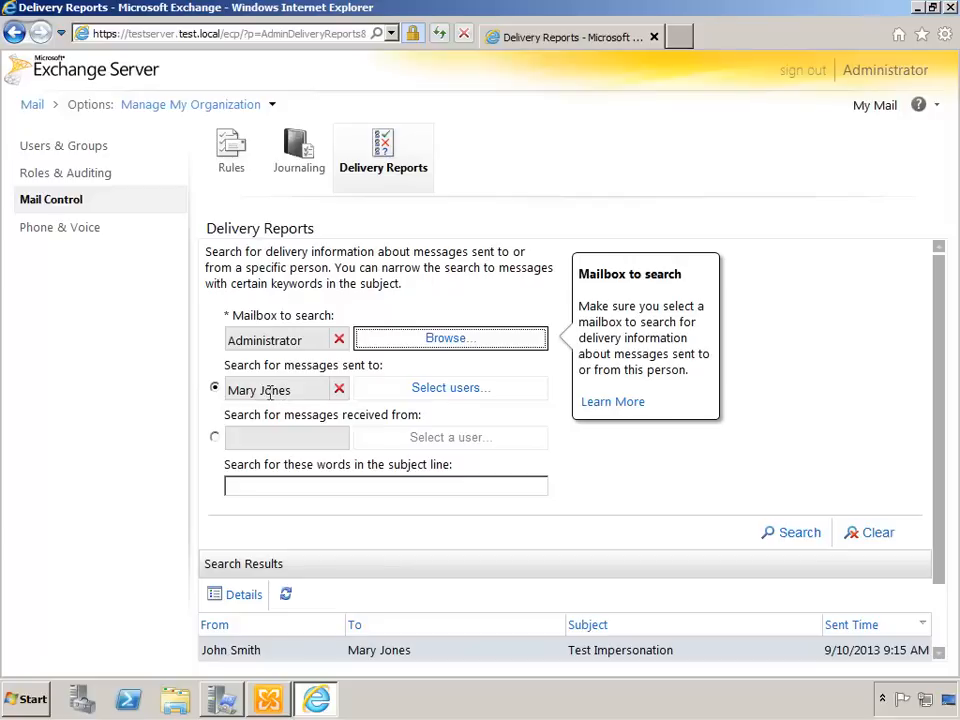
pyautogui.click(781, 536)
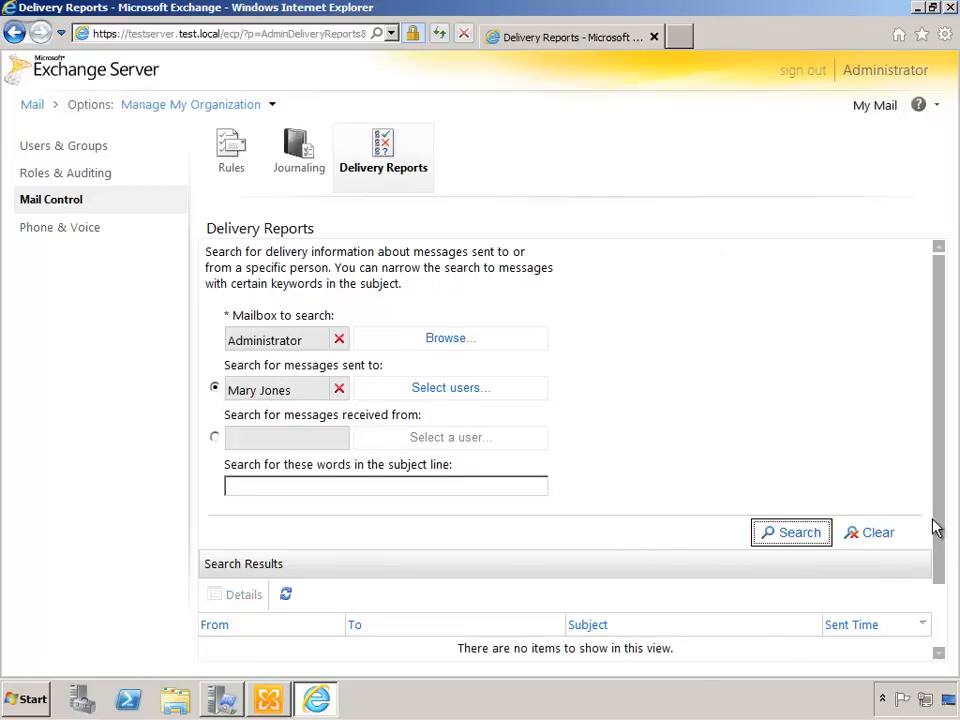
pyautogui.scroll(-2, 936, 624)
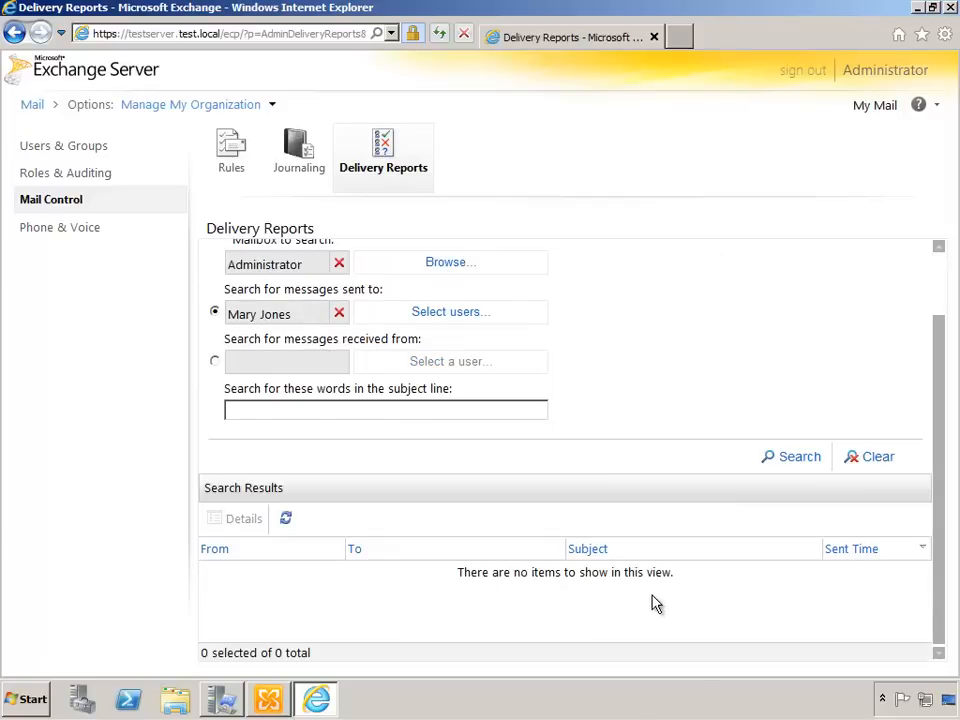